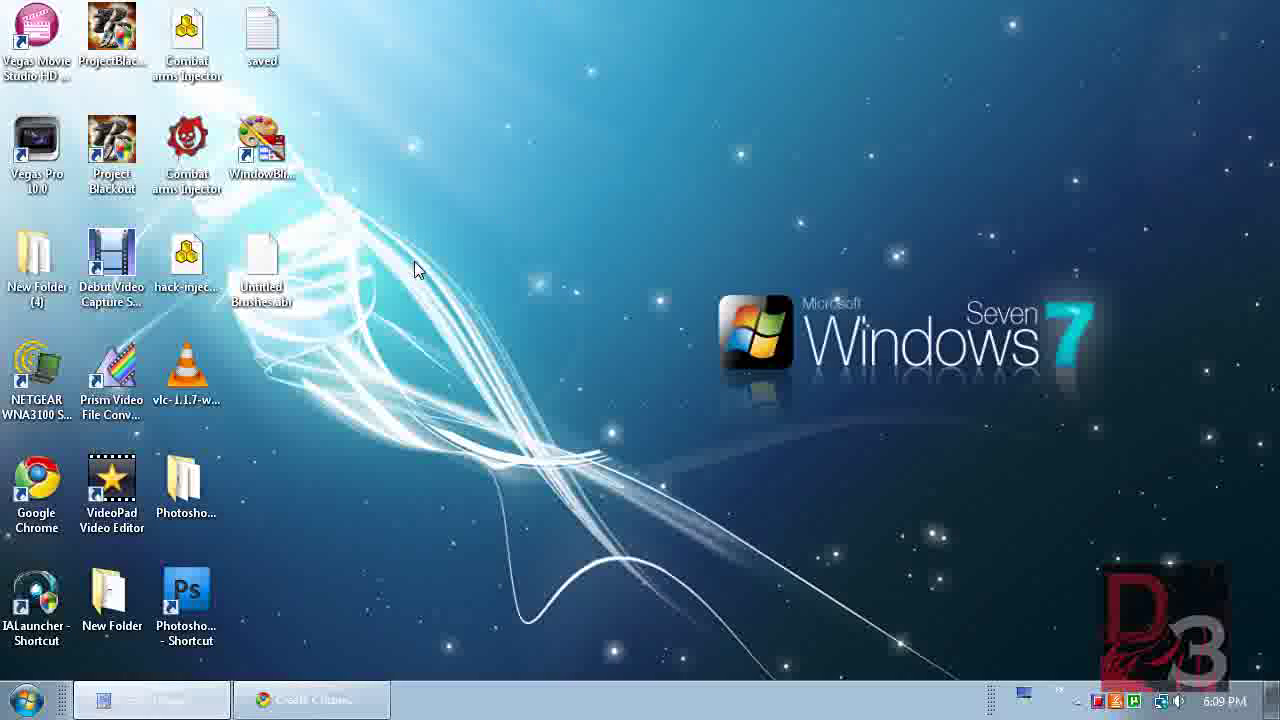
Launch Chrome maximized and load the chrometheme.net Chrome Theme Creator page from a pasted URL
double_click(60, 485)
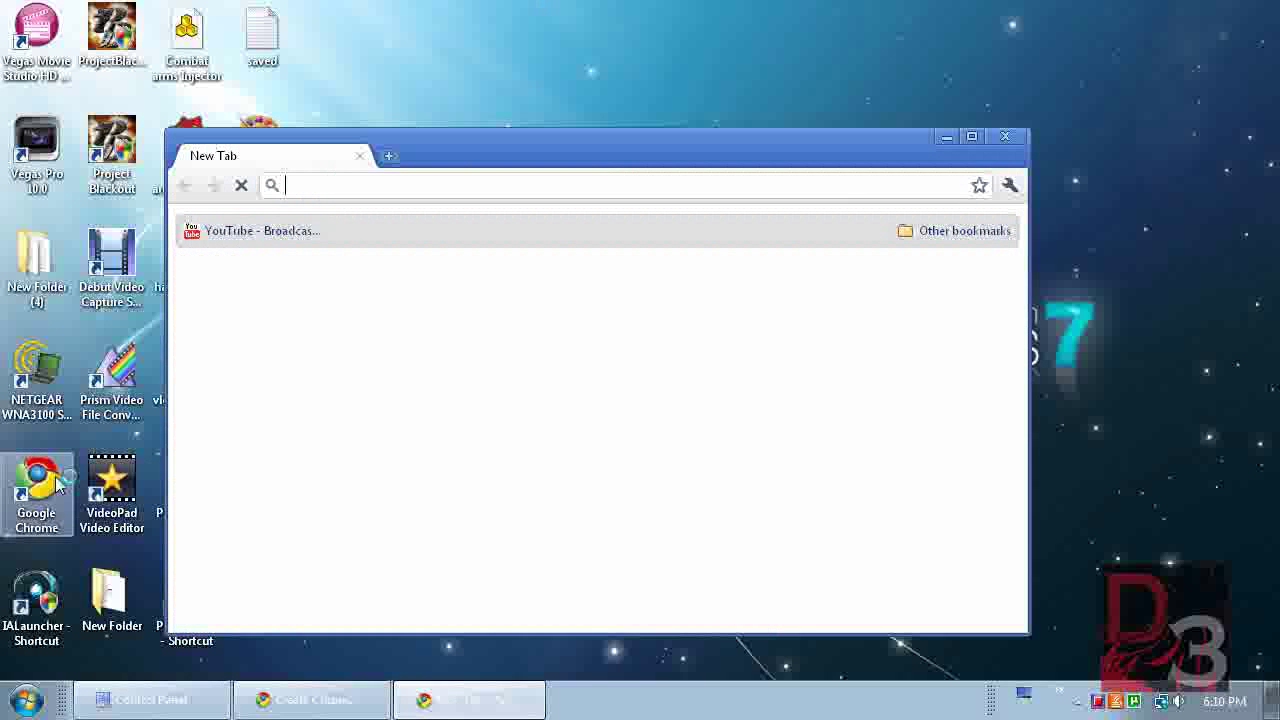
left_click(970, 139)
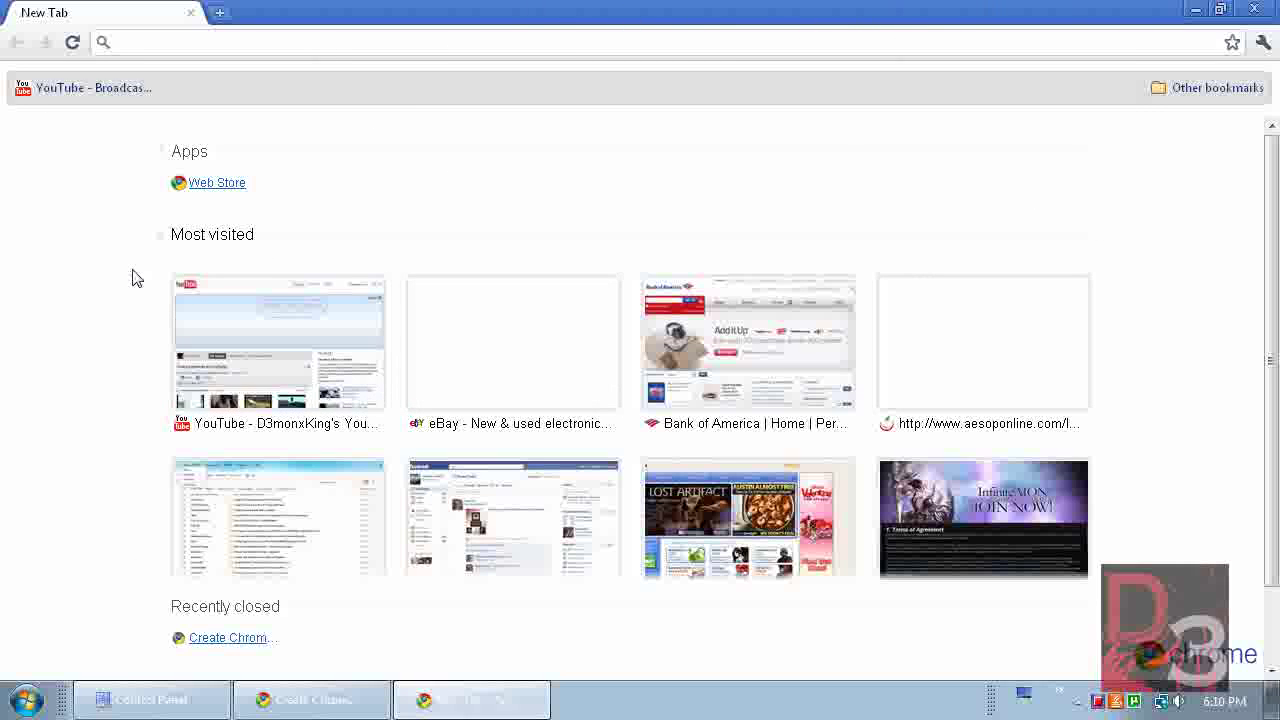
right_click(160, 45)
left_click(176, 141)
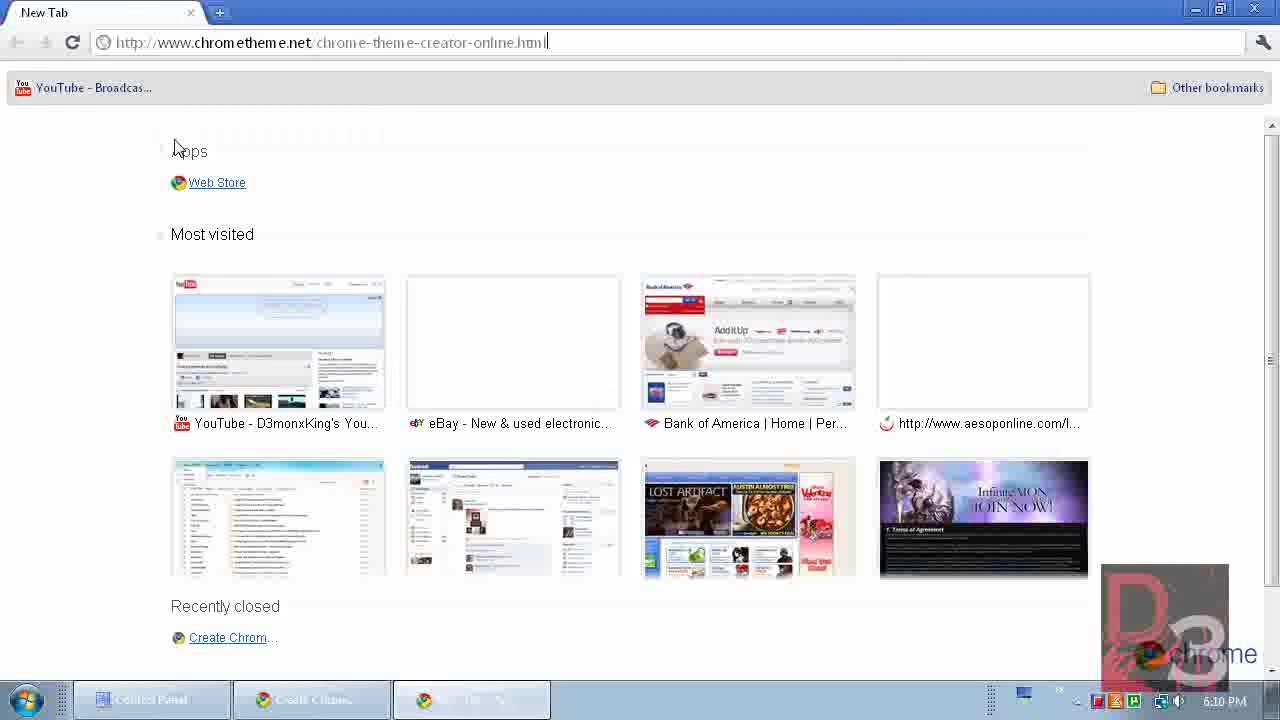
key("Return")
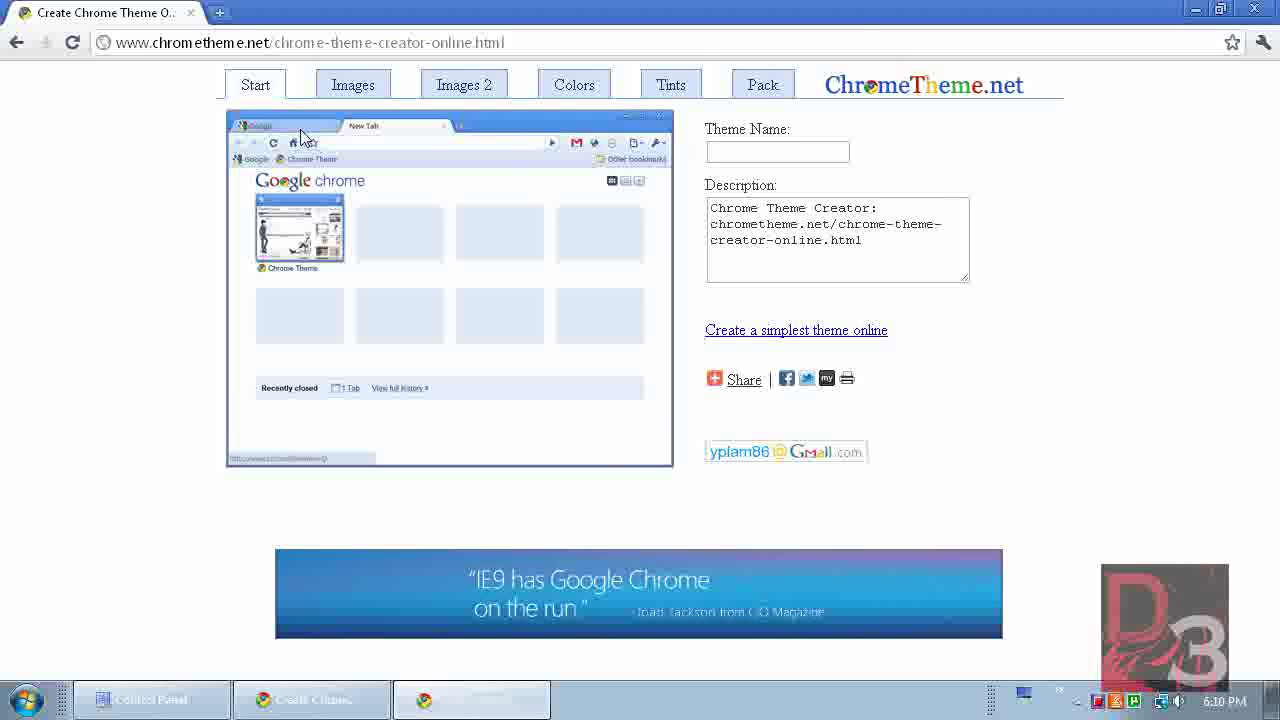
Name the theme 'D3mon Chrome', erase the default description, and show the Images settings
left_click(712, 150)
right_click(713, 151)
left_click(763, 260)
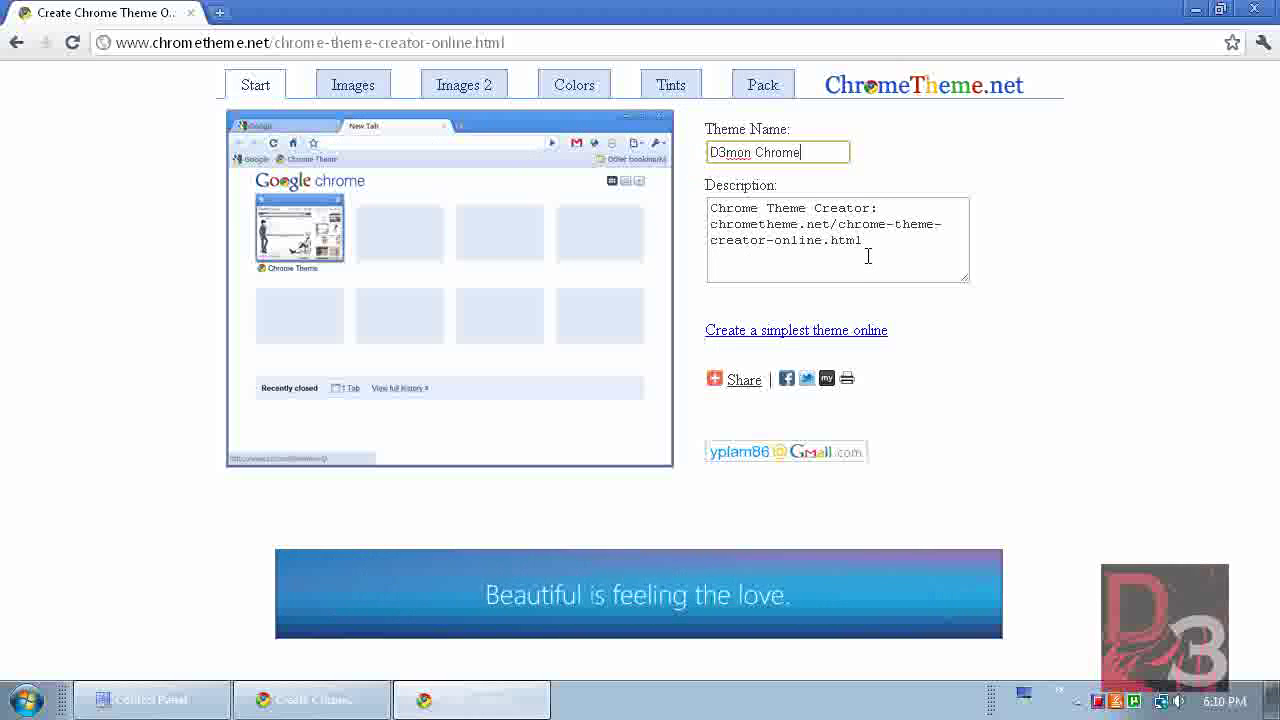
left_click_drag(866, 243, 657, 186)
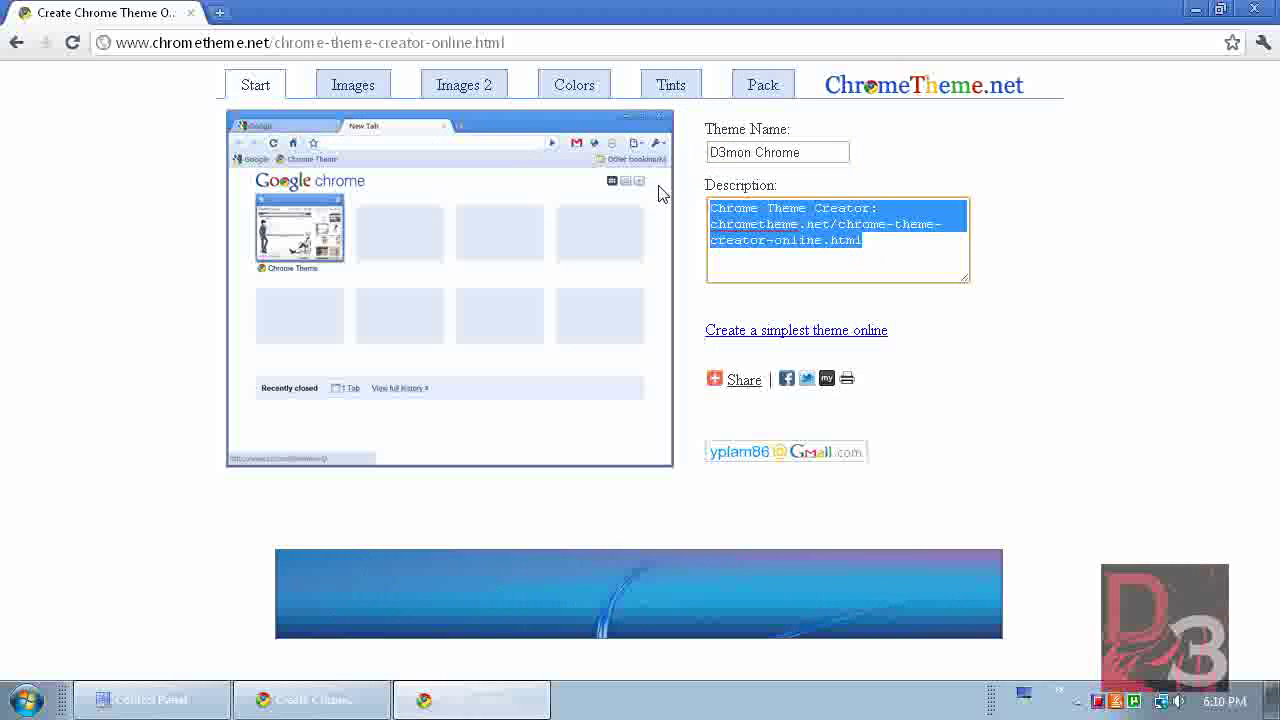
key("Delete")
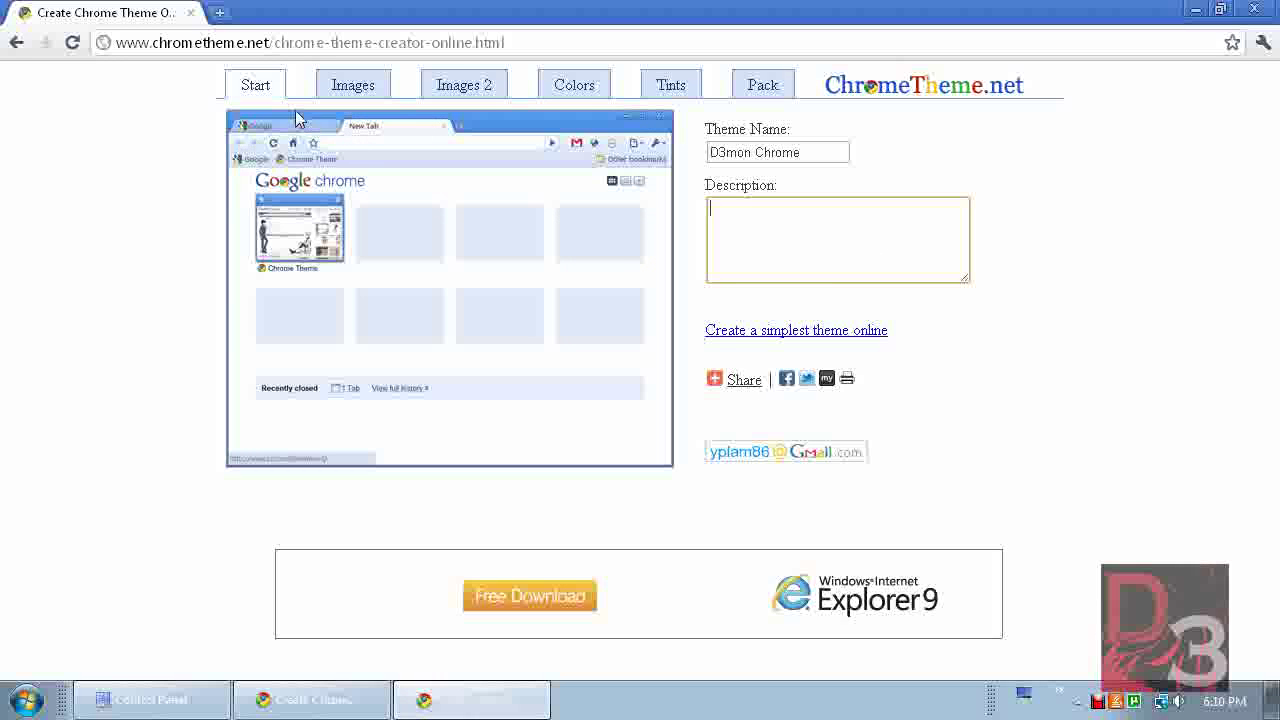
left_click(368, 87)
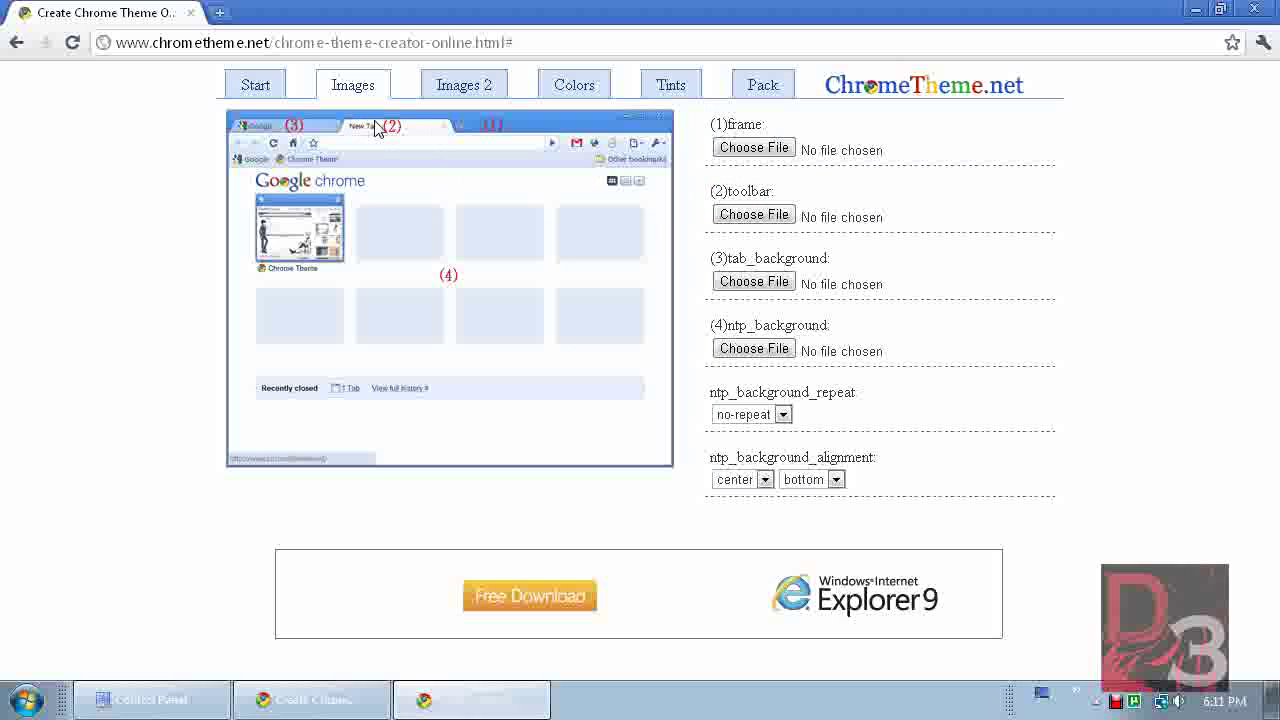
Set the toolbar image to Bright Red Suede.jpg and tab_background to the Alcantara granite picture
left_click(221, 12)
left_click(68, 14)
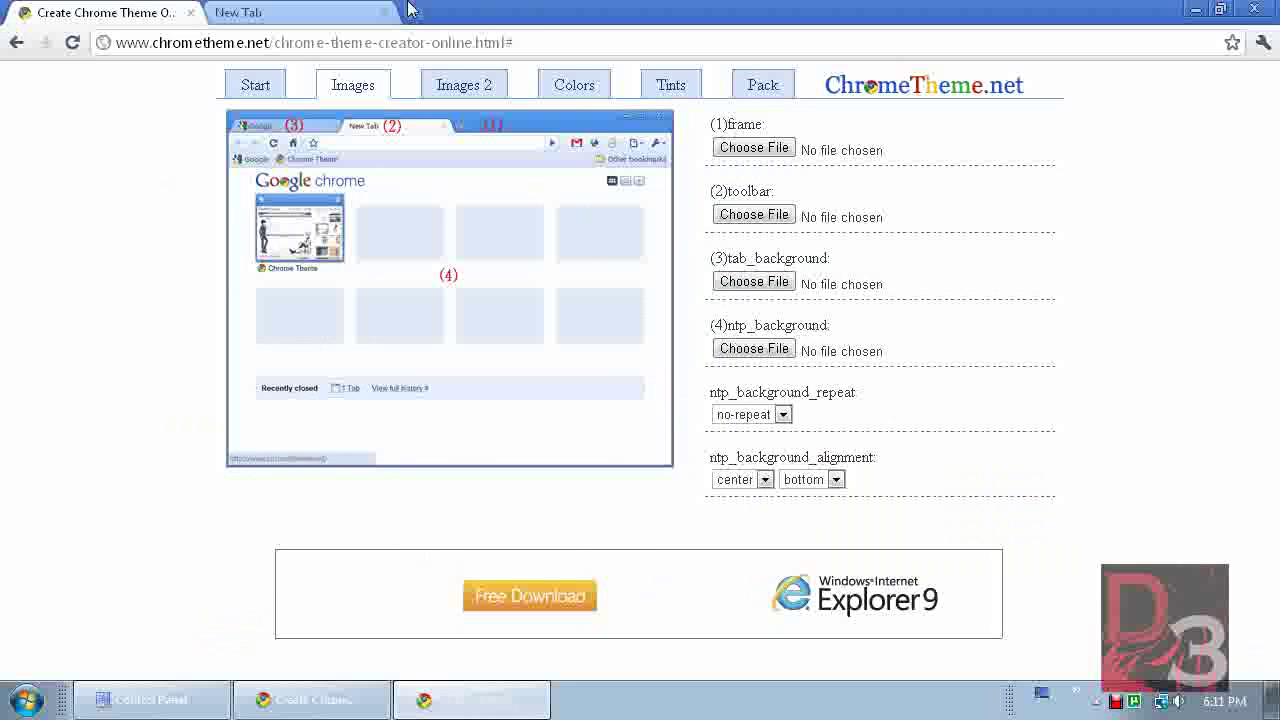
left_click(766, 224)
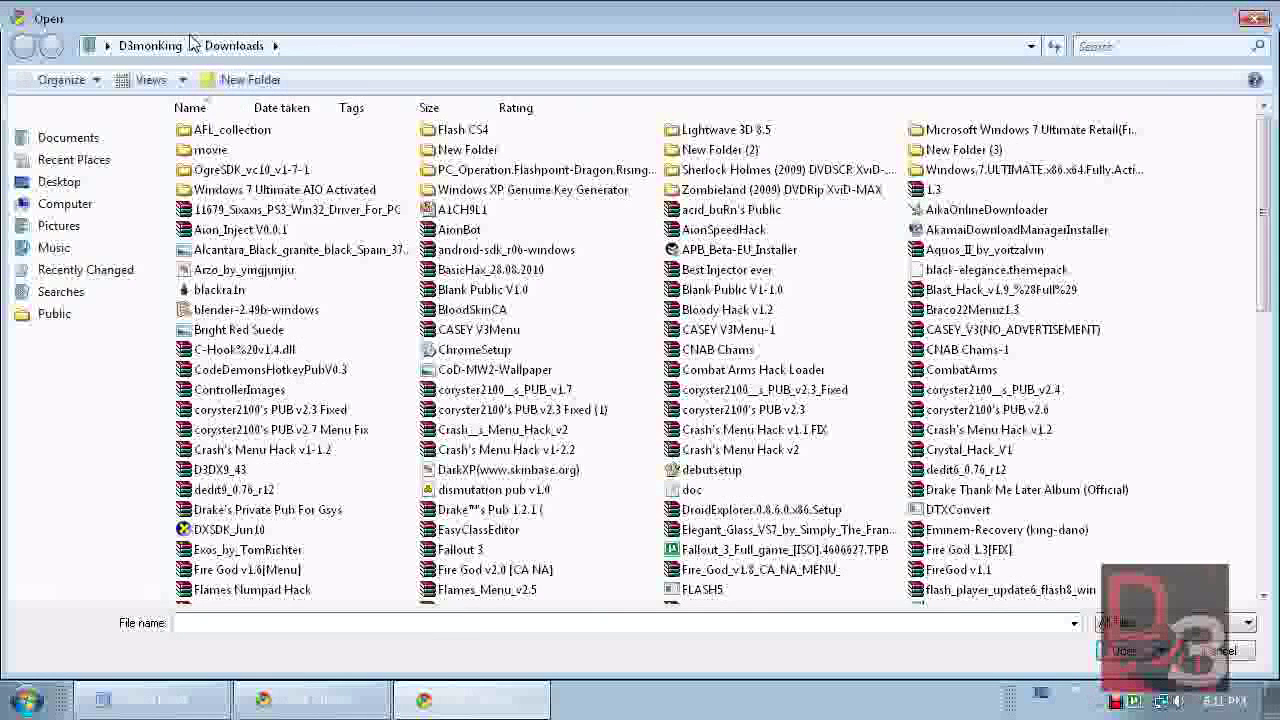
double_click(238, 330)
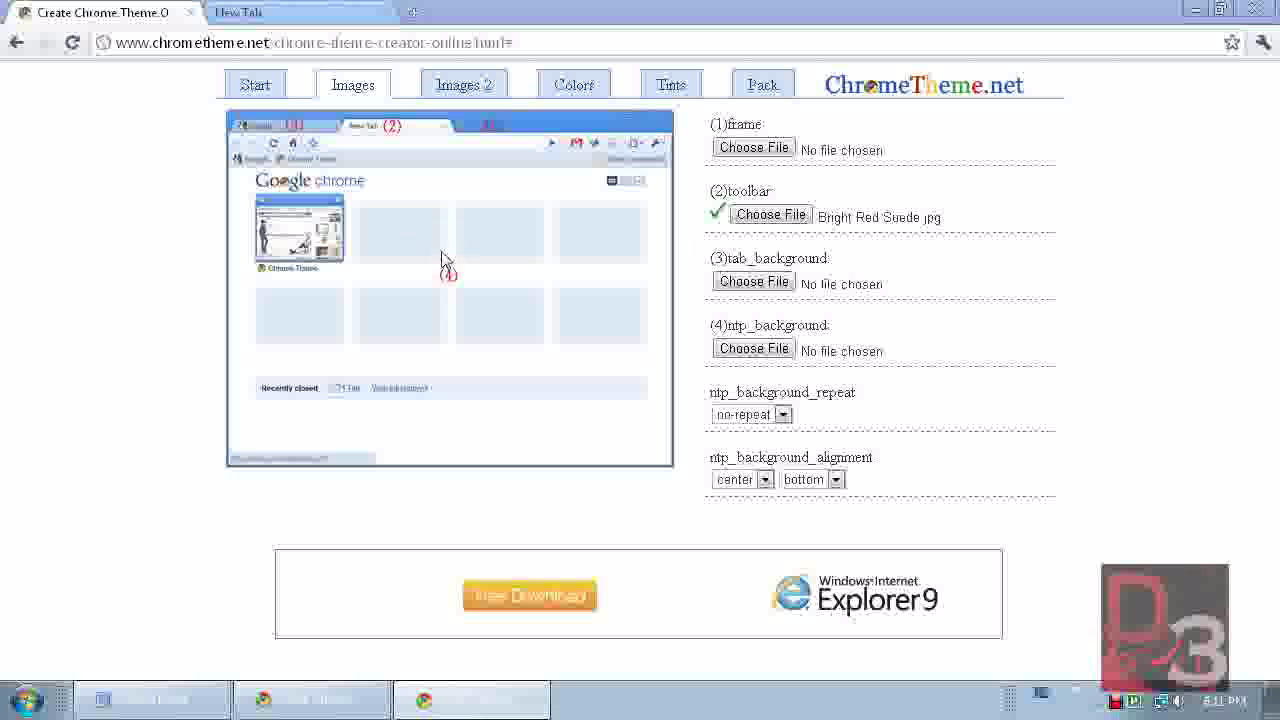
left_click(740, 281)
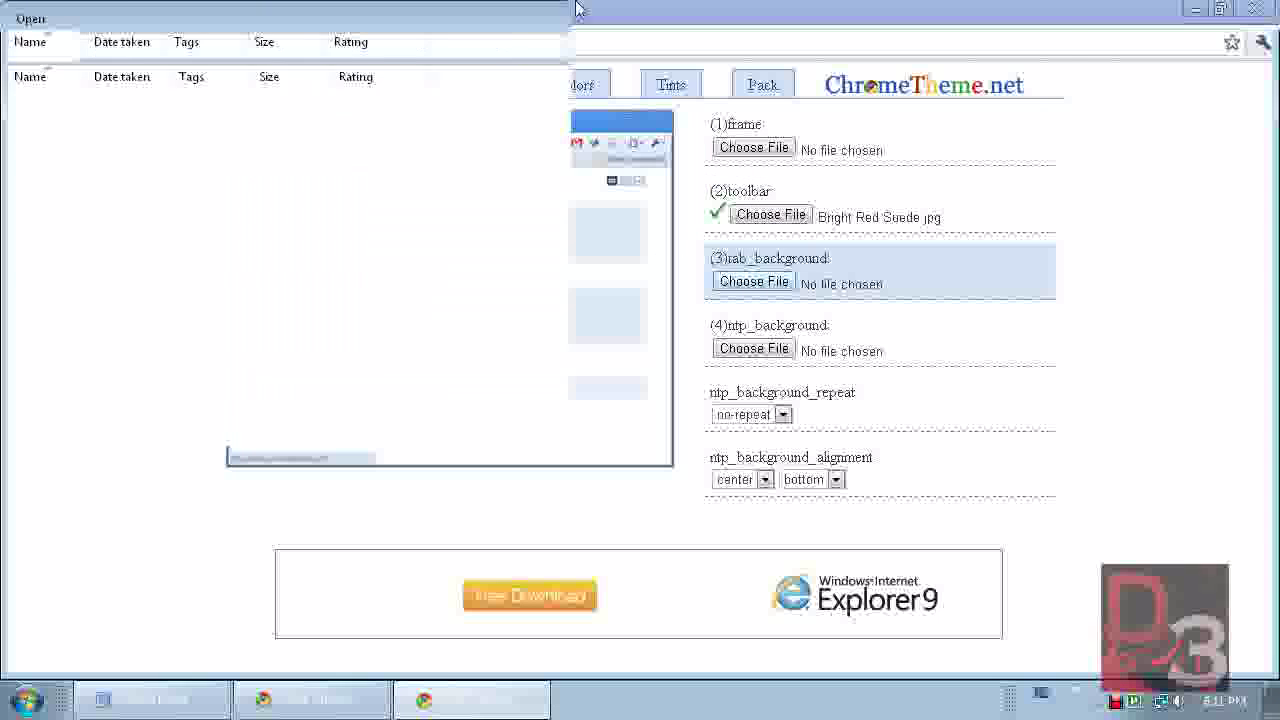
double_click(266, 250)
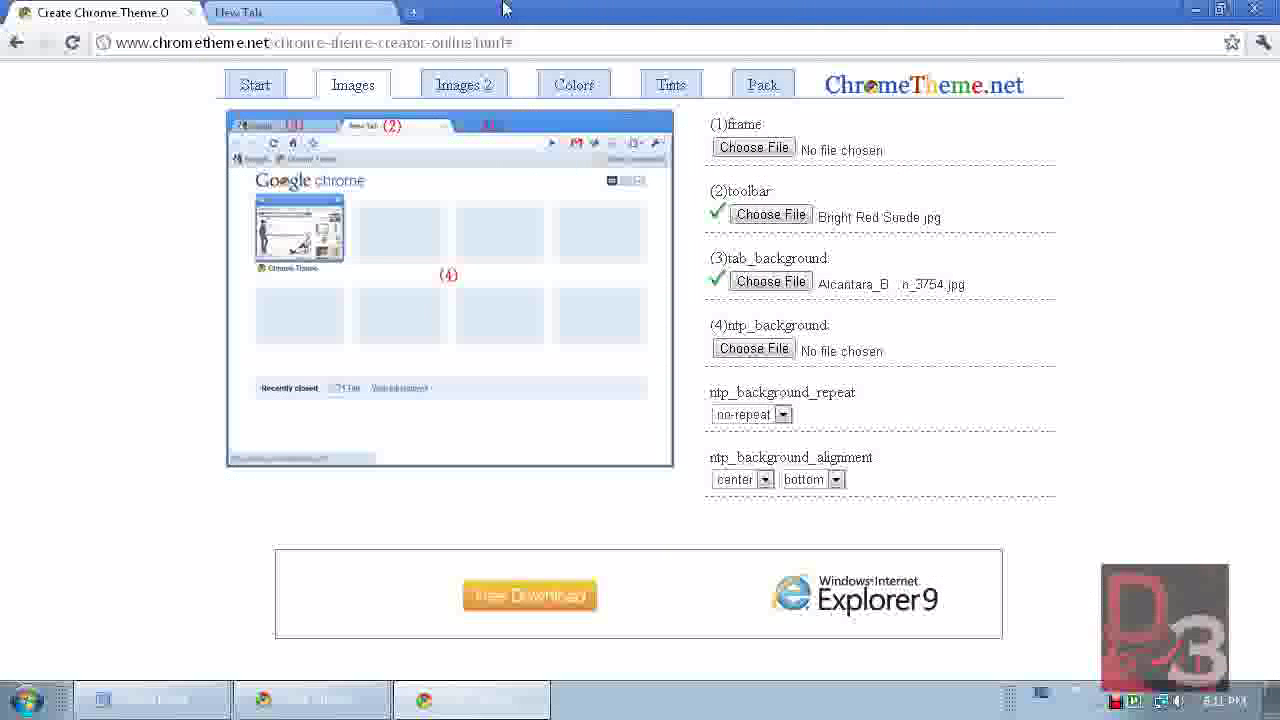
left_click(754, 147)
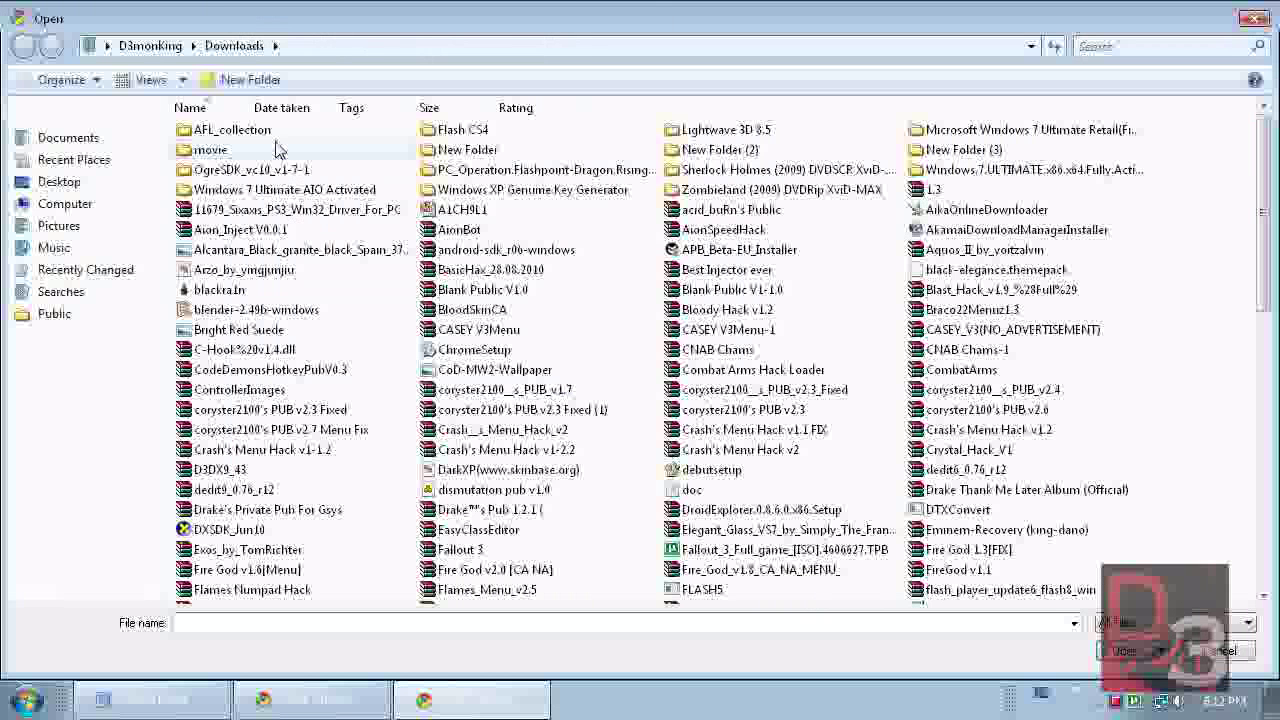
Set the frame image to D3 sig small.jpg from Pictures > Sig Artwork
left_click(193, 46)
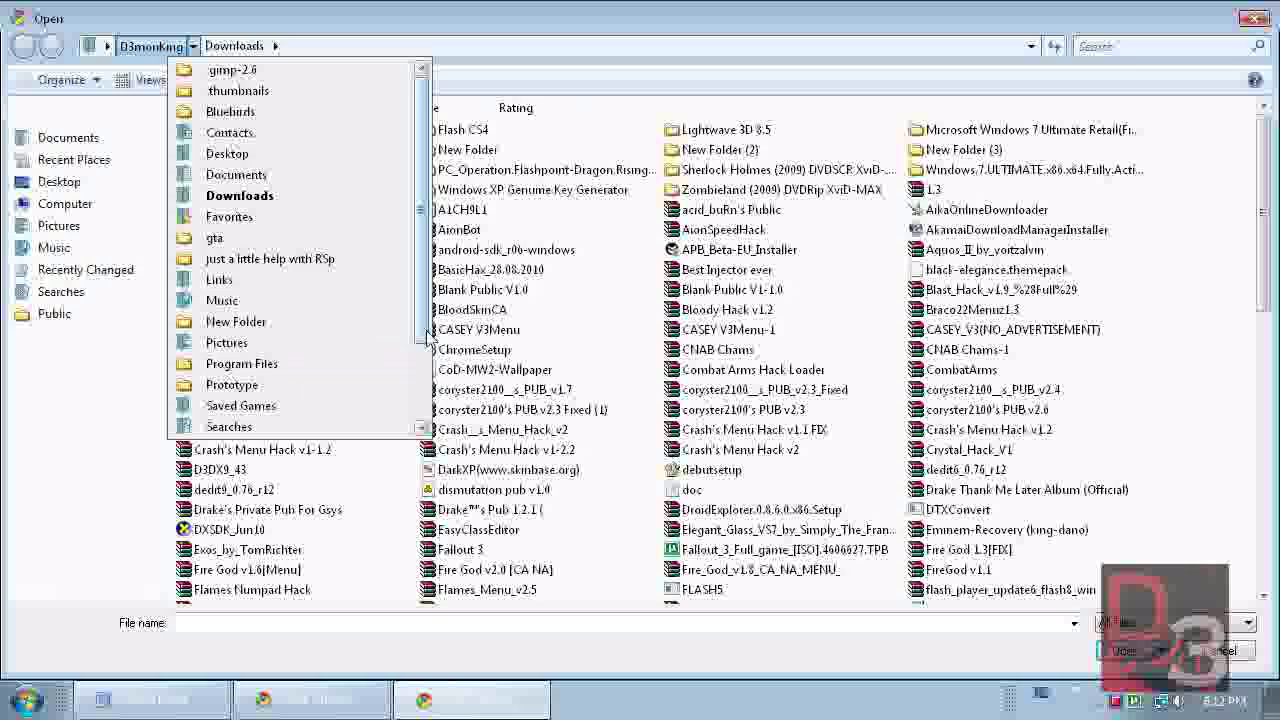
scroll(428, 338, "down", 1)
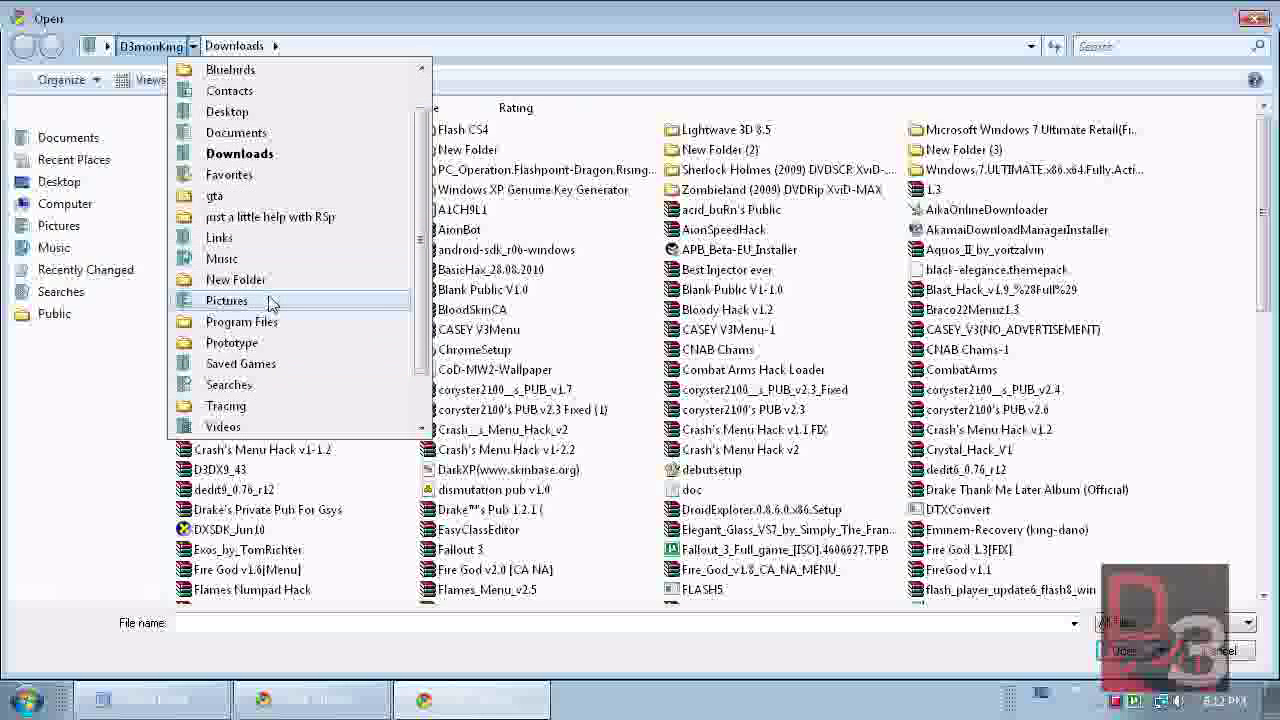
left_click(270, 302)
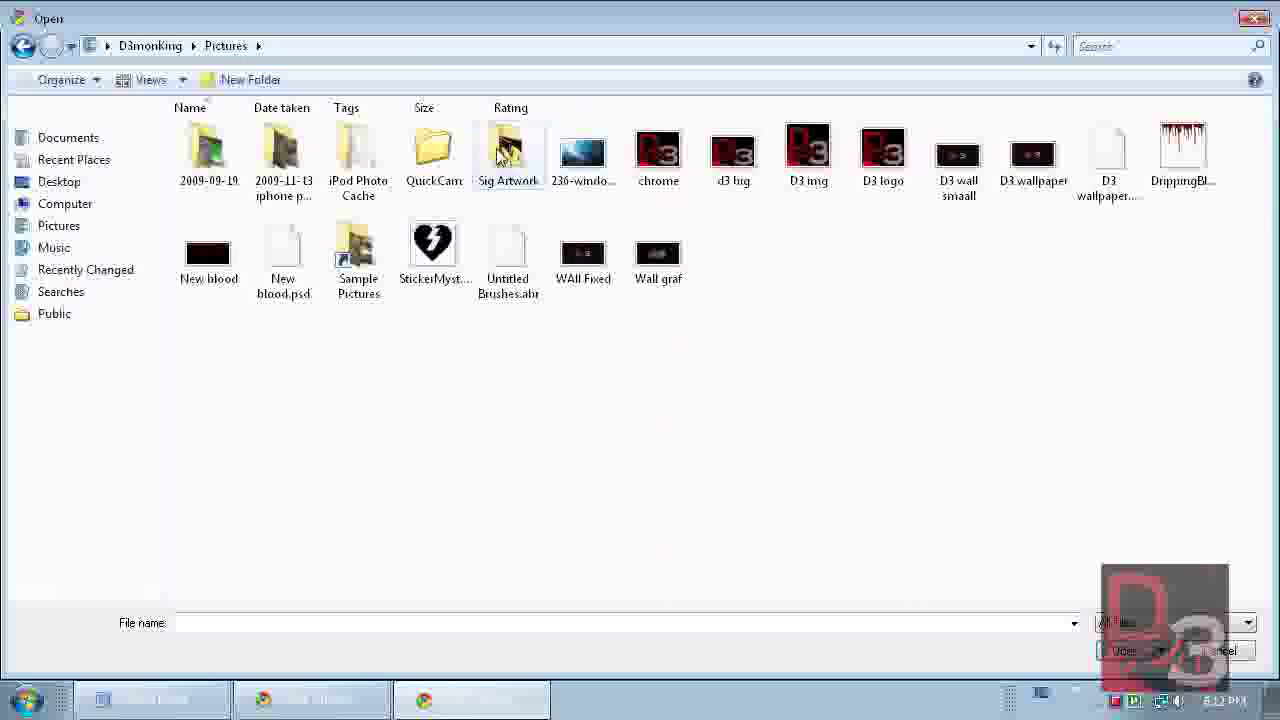
double_click(514, 177)
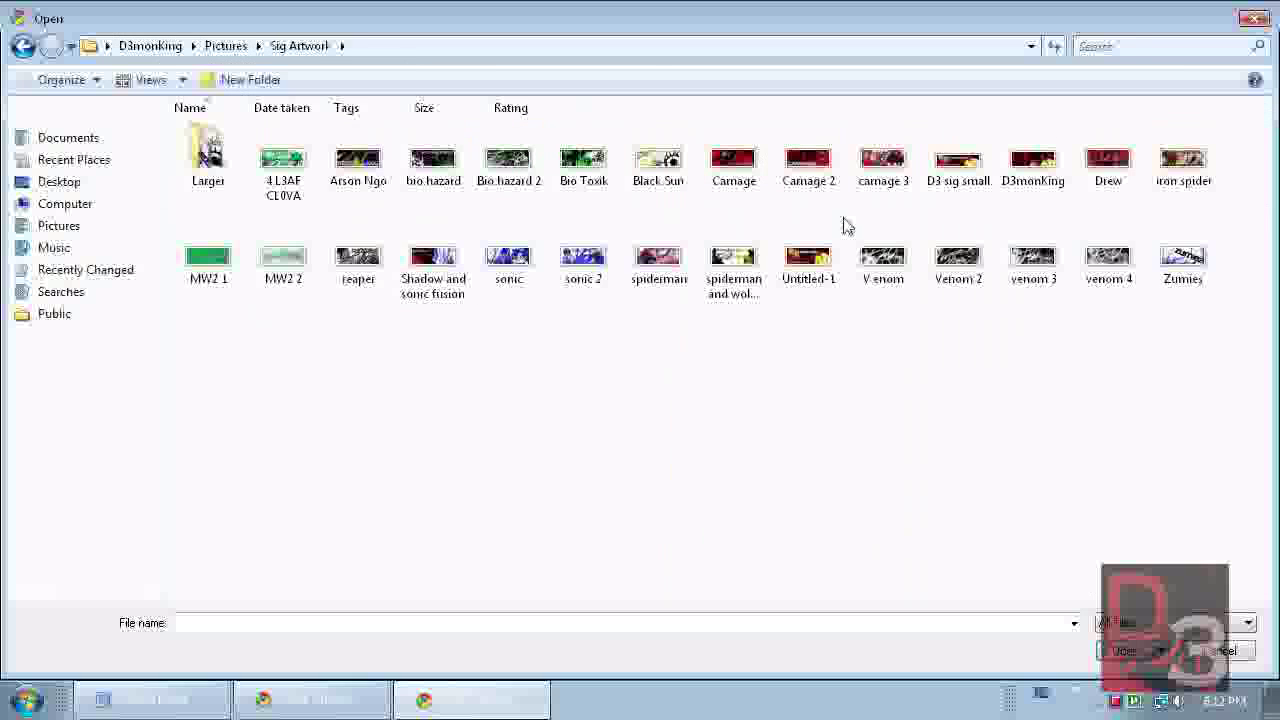
double_click(953, 172)
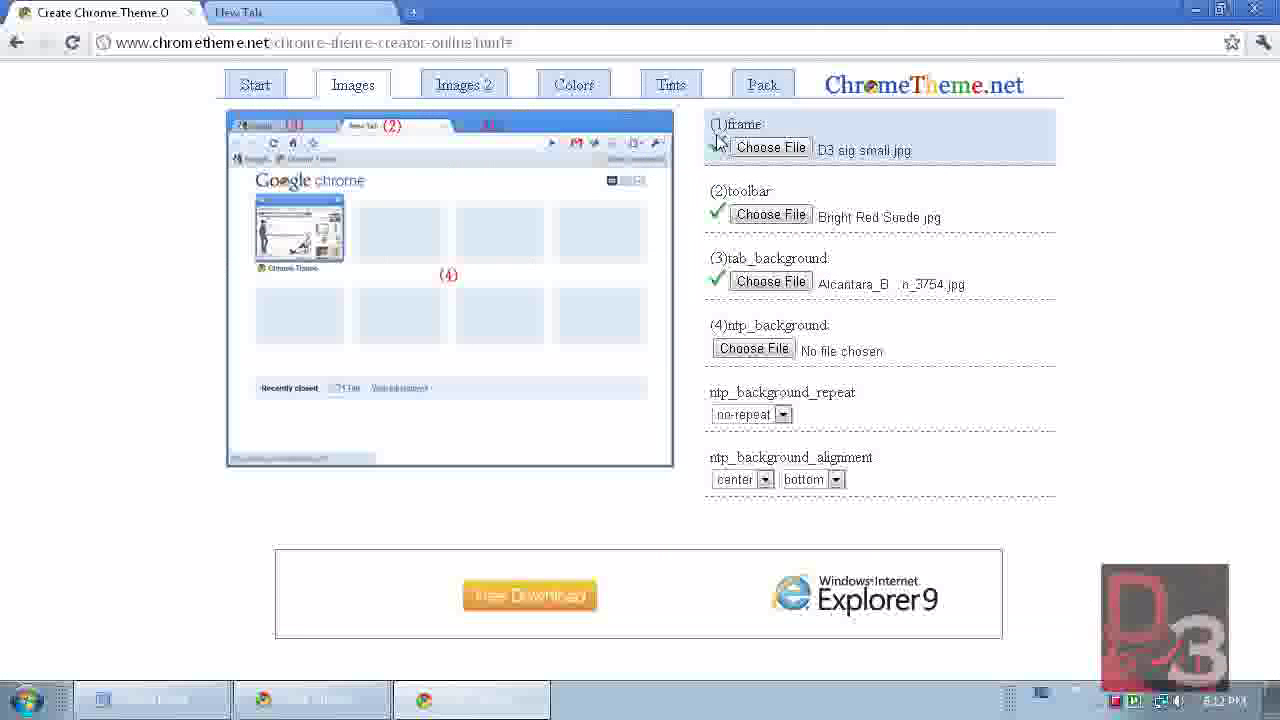
Set the ntp_background image to D3 wall smaall.jpg
left_click(748, 360)
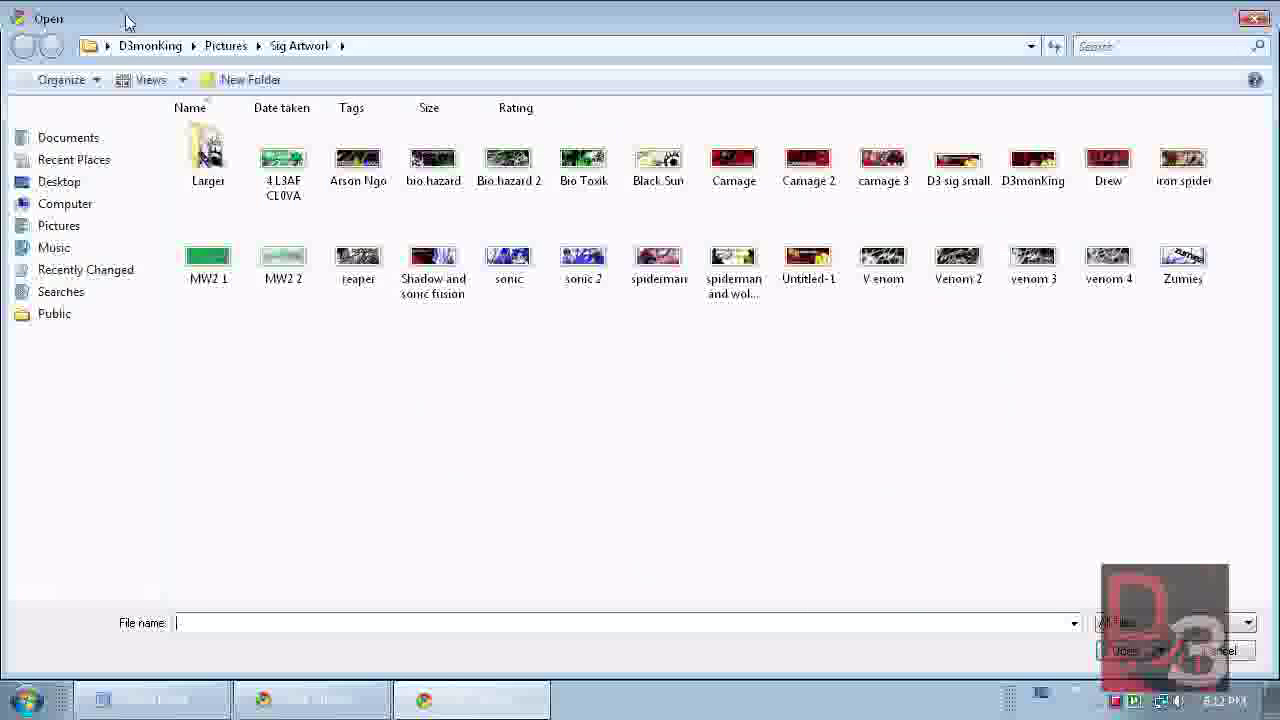
left_click(193, 46)
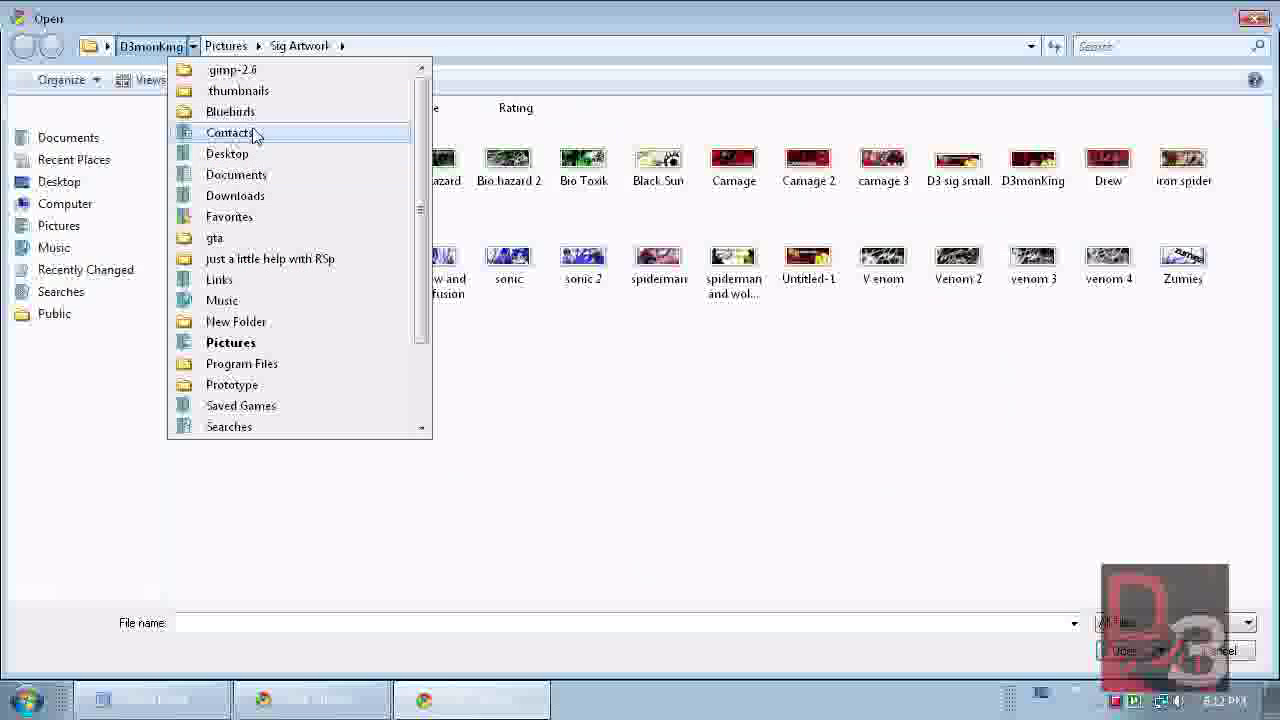
left_click(222, 45)
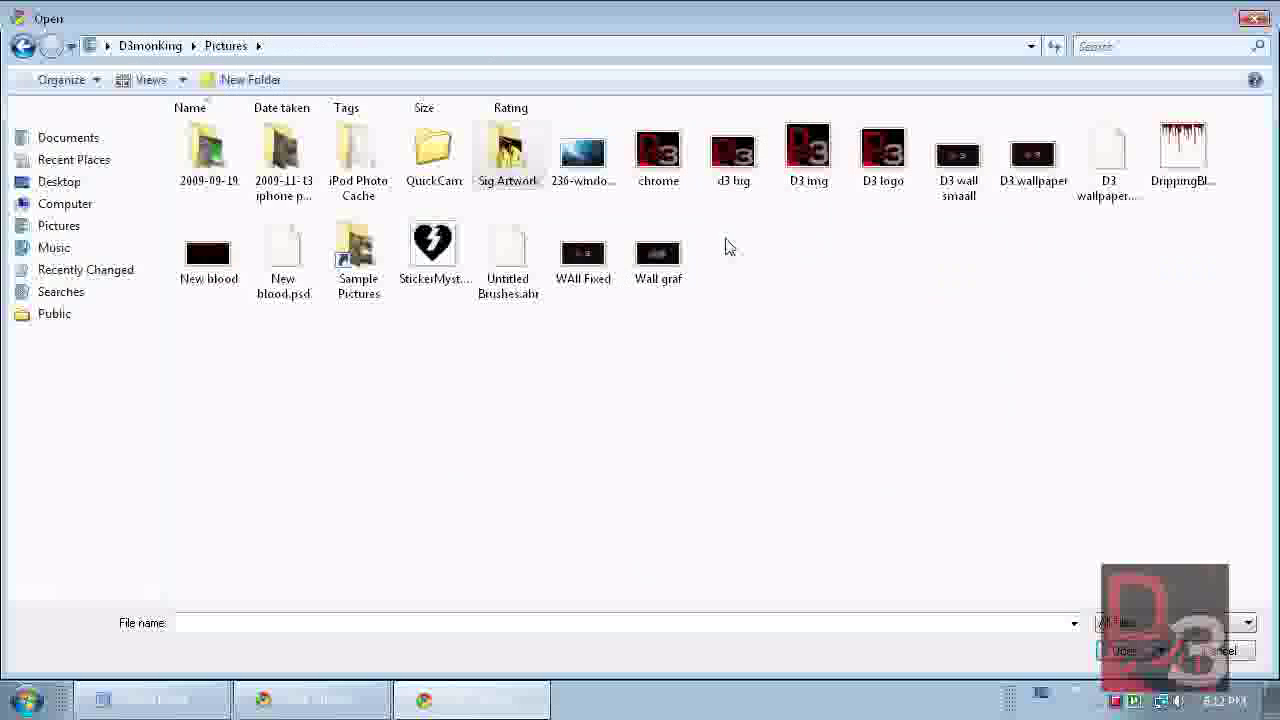
double_click(958, 158)
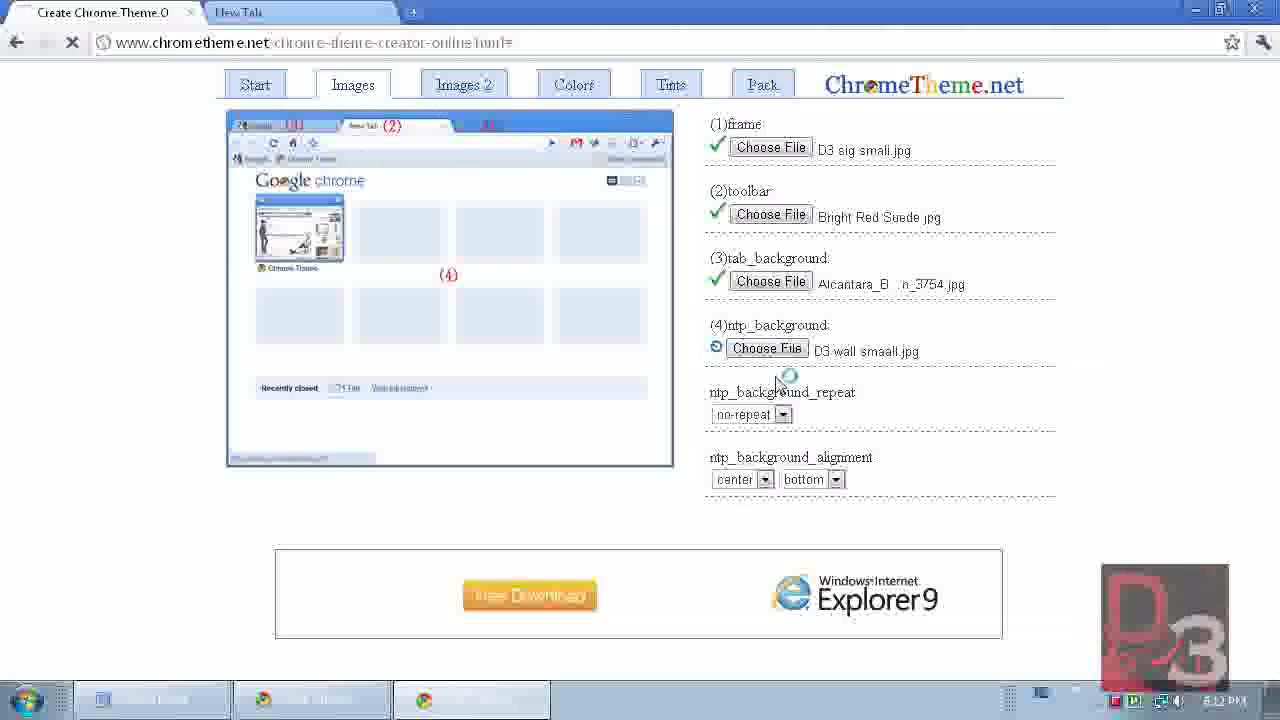
Keep the new-tab background no-repeat and center it vertically
left_click(784, 414)
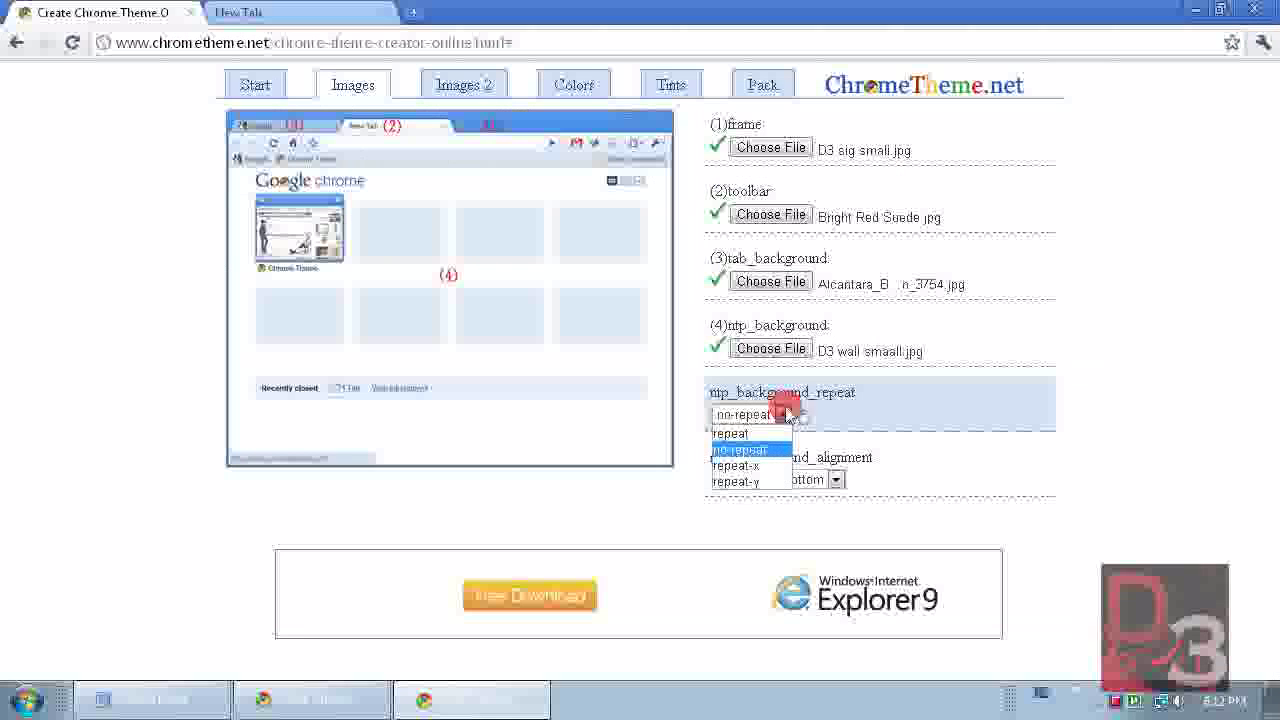
left_click(740, 449)
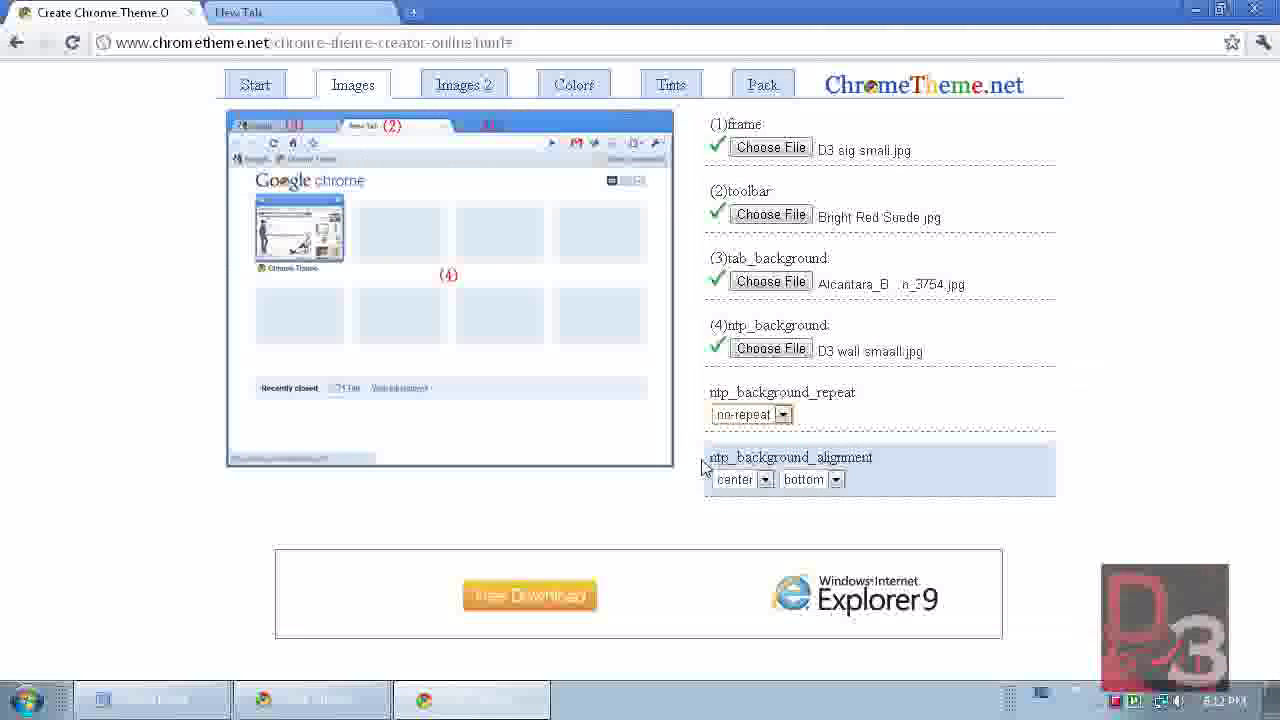
left_click(836, 479)
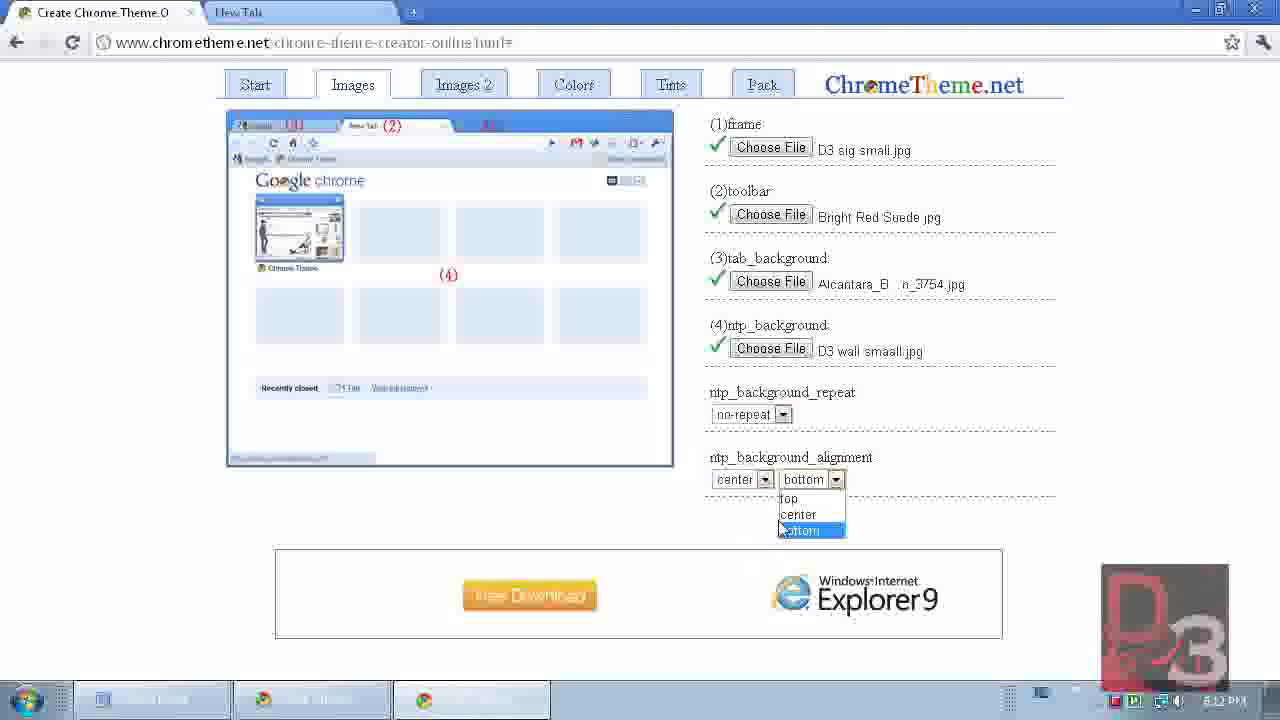
left_click(798, 514)
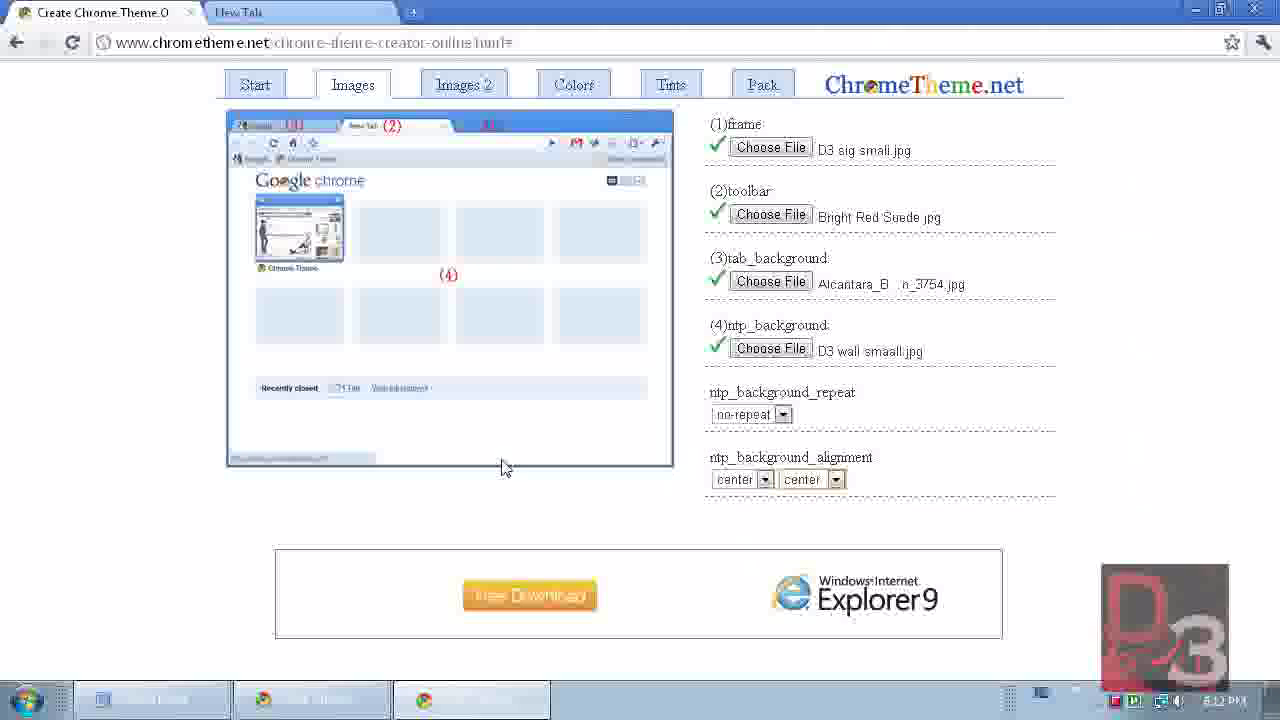
left_click(457, 88)
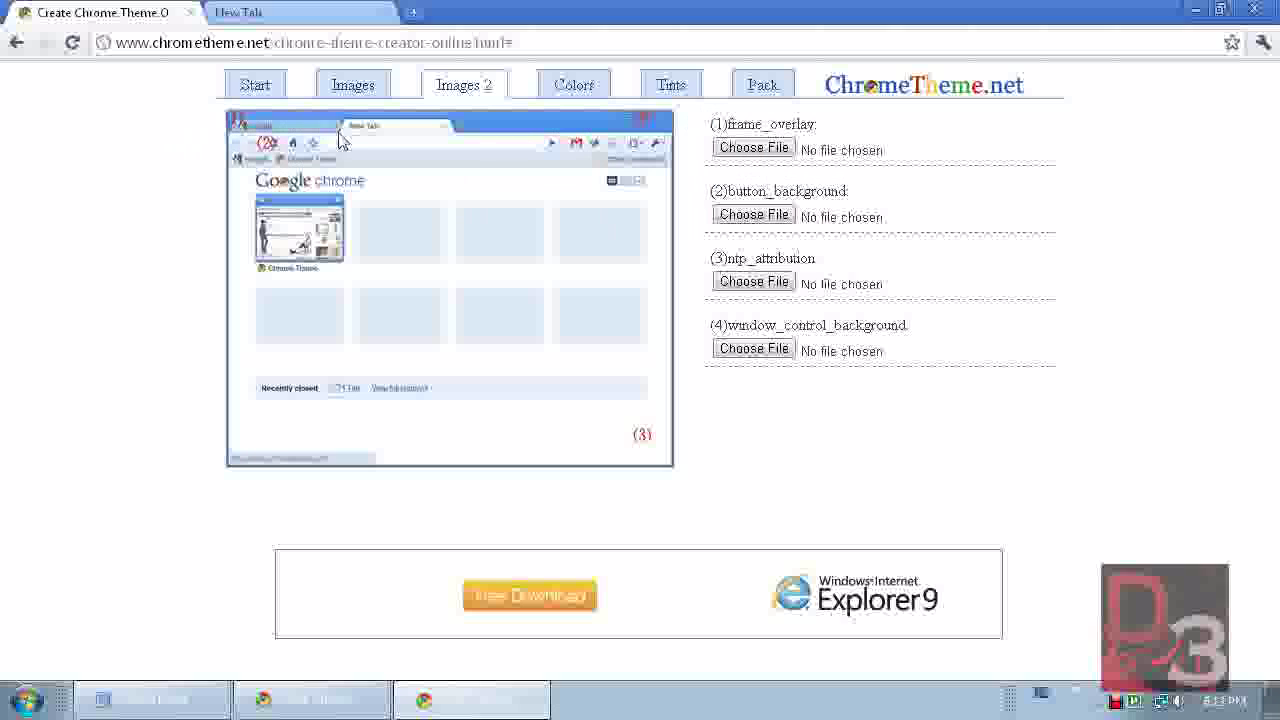
Set button_background to New blood.jpg and window_control_background to the black granite image from Downloads
left_click(776, 215)
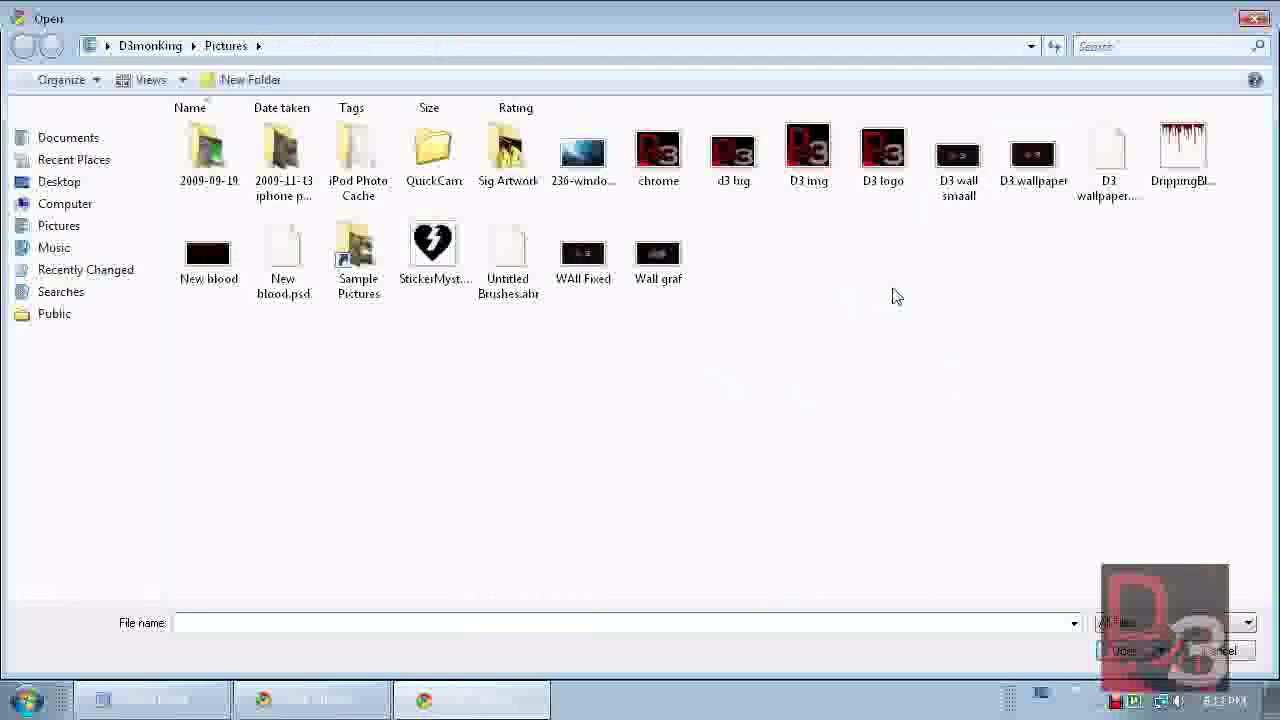
double_click(212, 252)
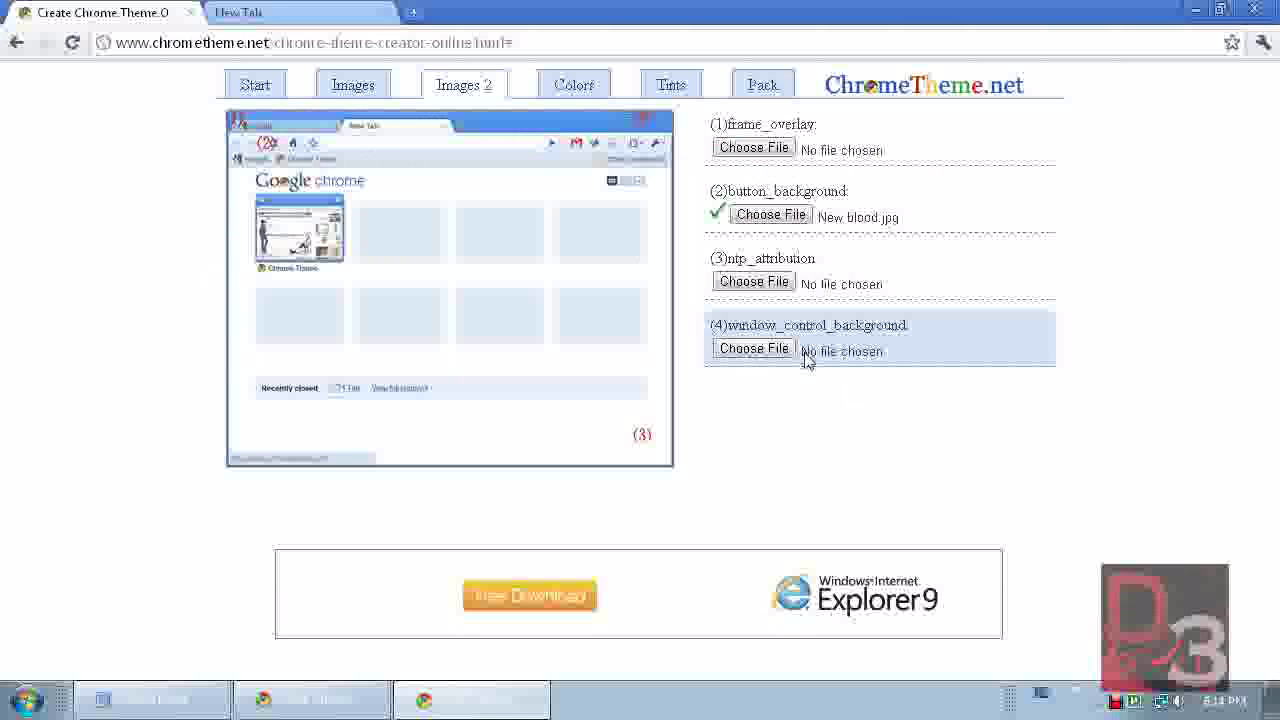
left_click(760, 350)
left_click(193, 46)
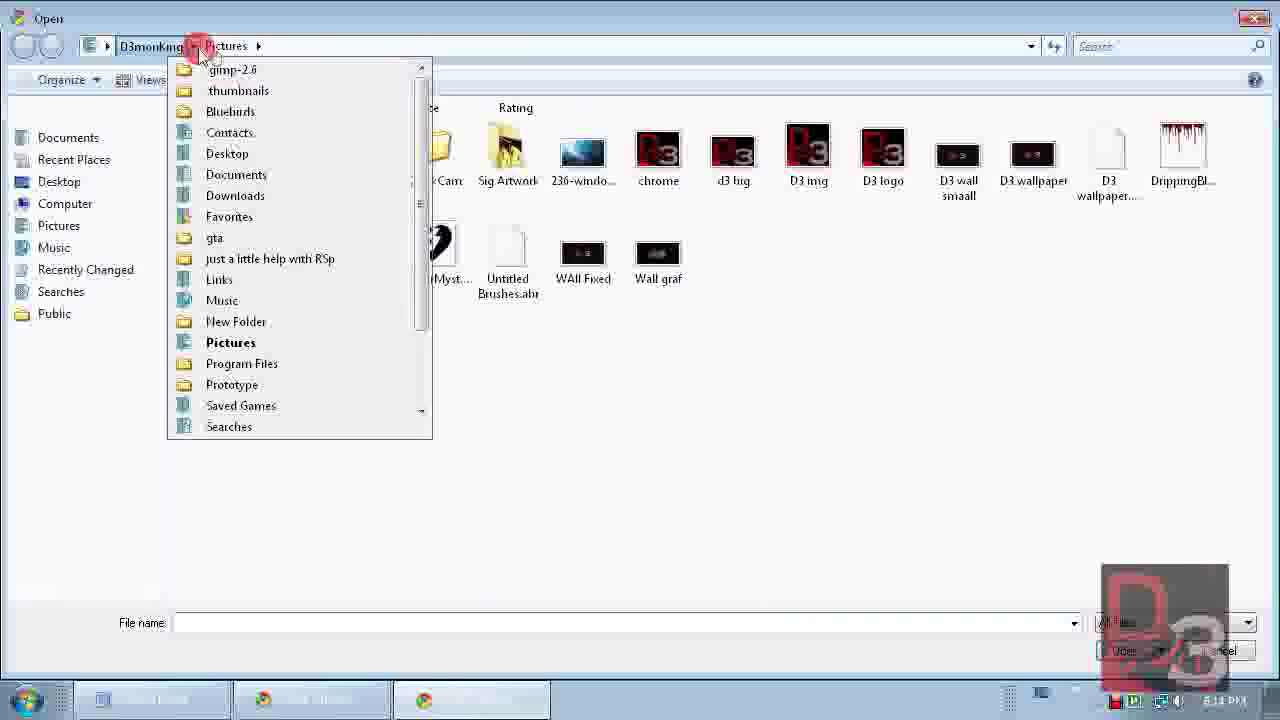
left_click(250, 197)
left_click(222, 250)
double_click(222, 250)
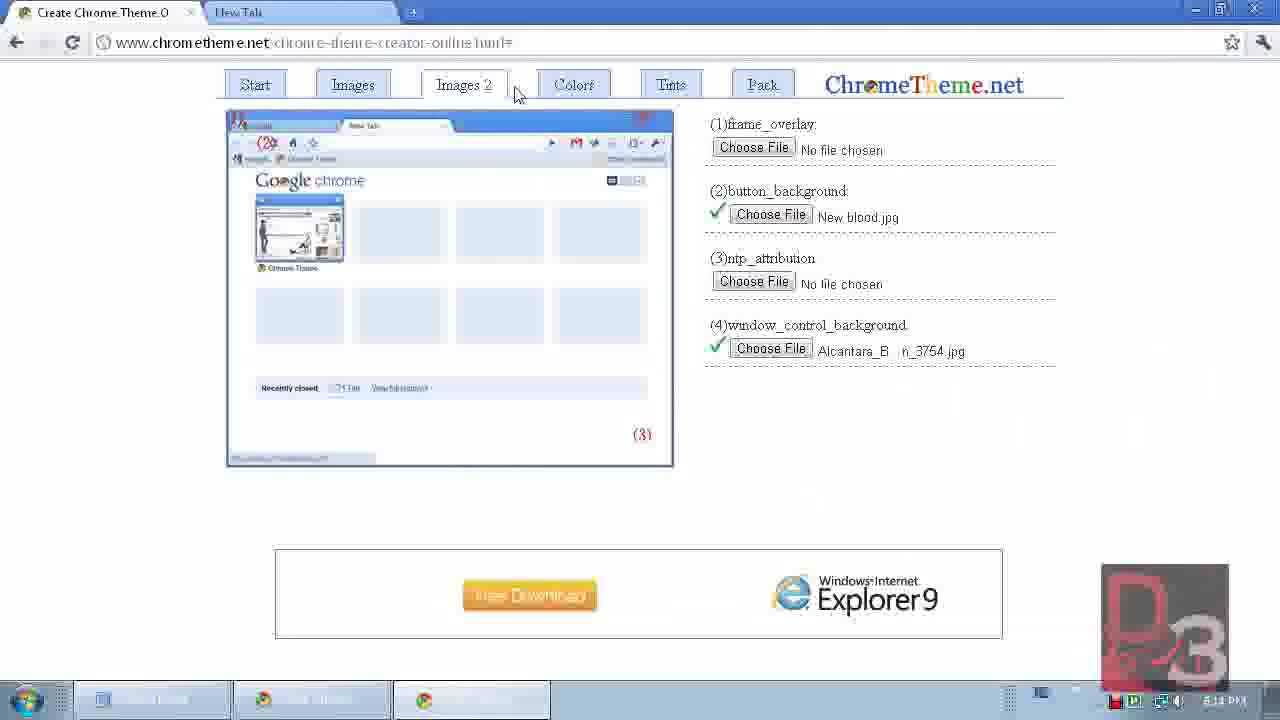
left_click(586, 88)
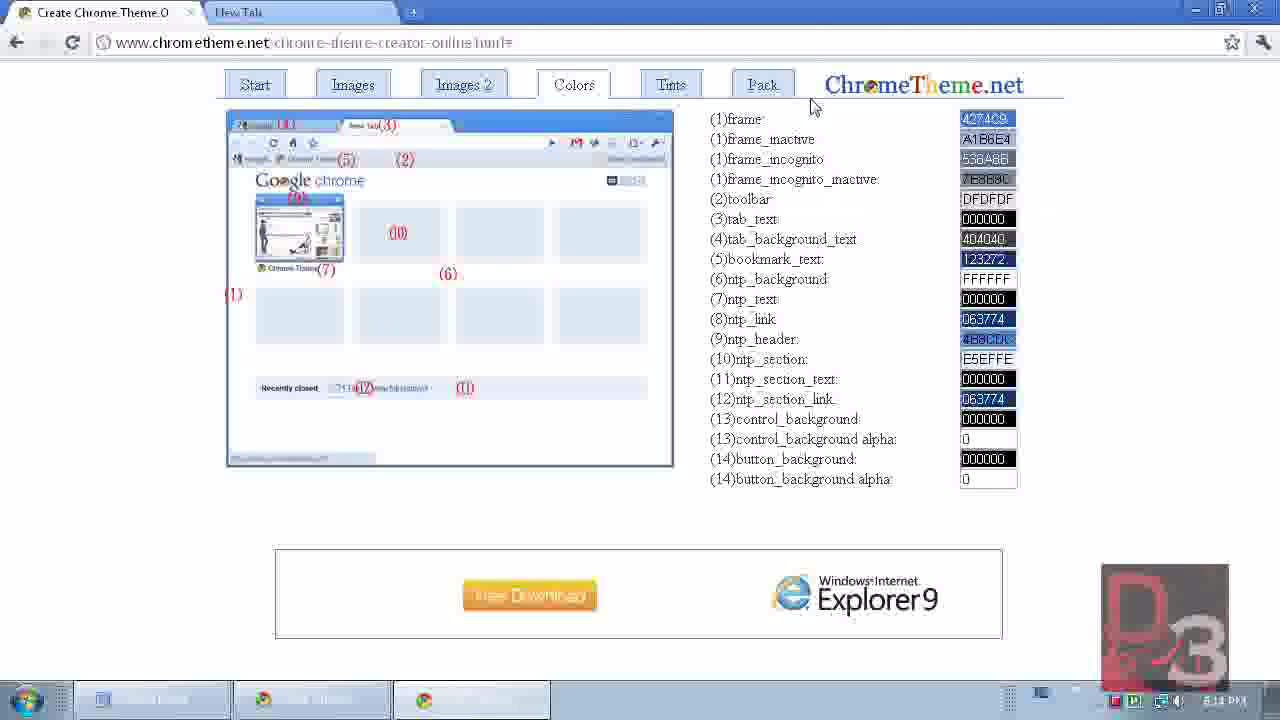
Set the frame colour to C92436 and frame_inactive to 222730
left_click(998, 122)
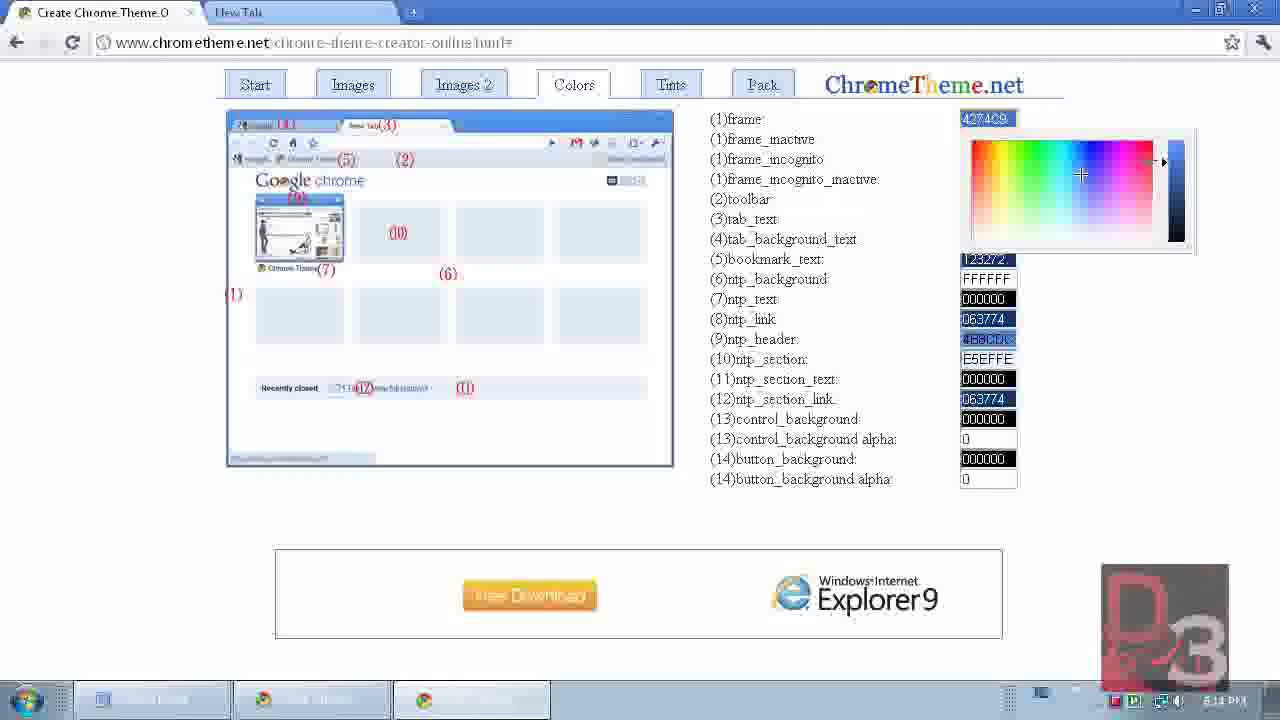
left_click(1155, 160)
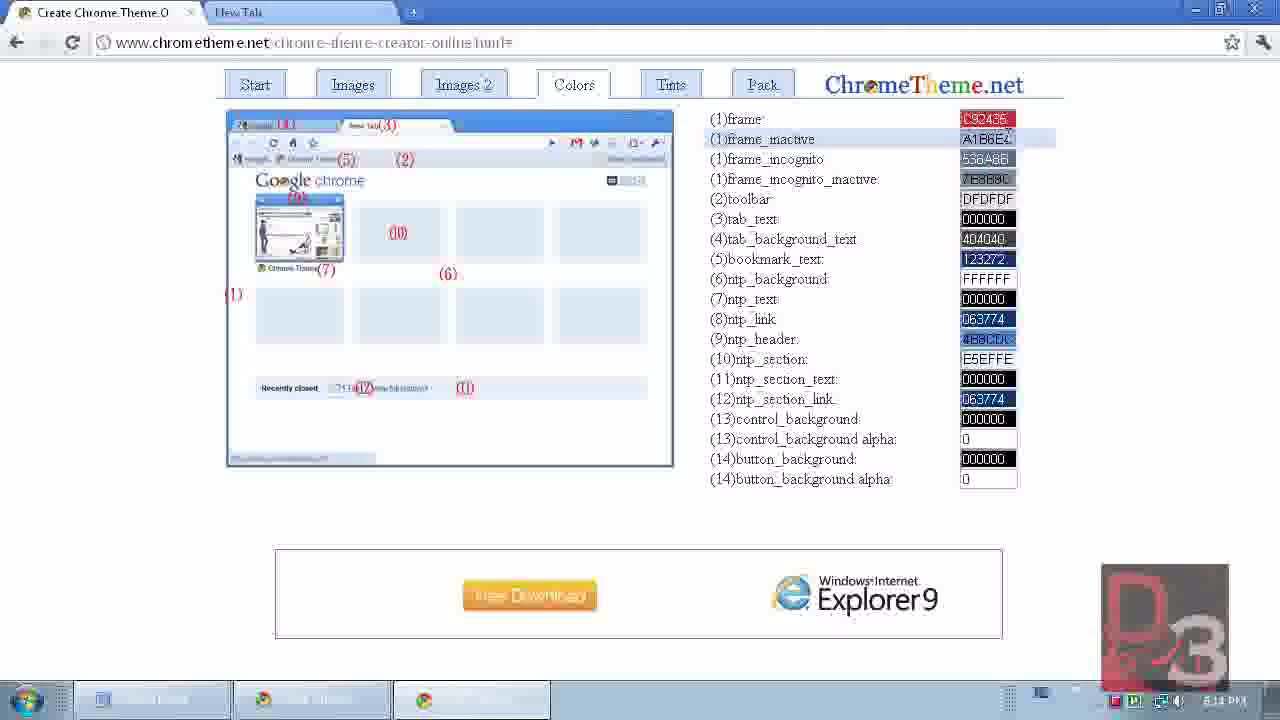
left_click(1008, 137)
left_click(1174, 248)
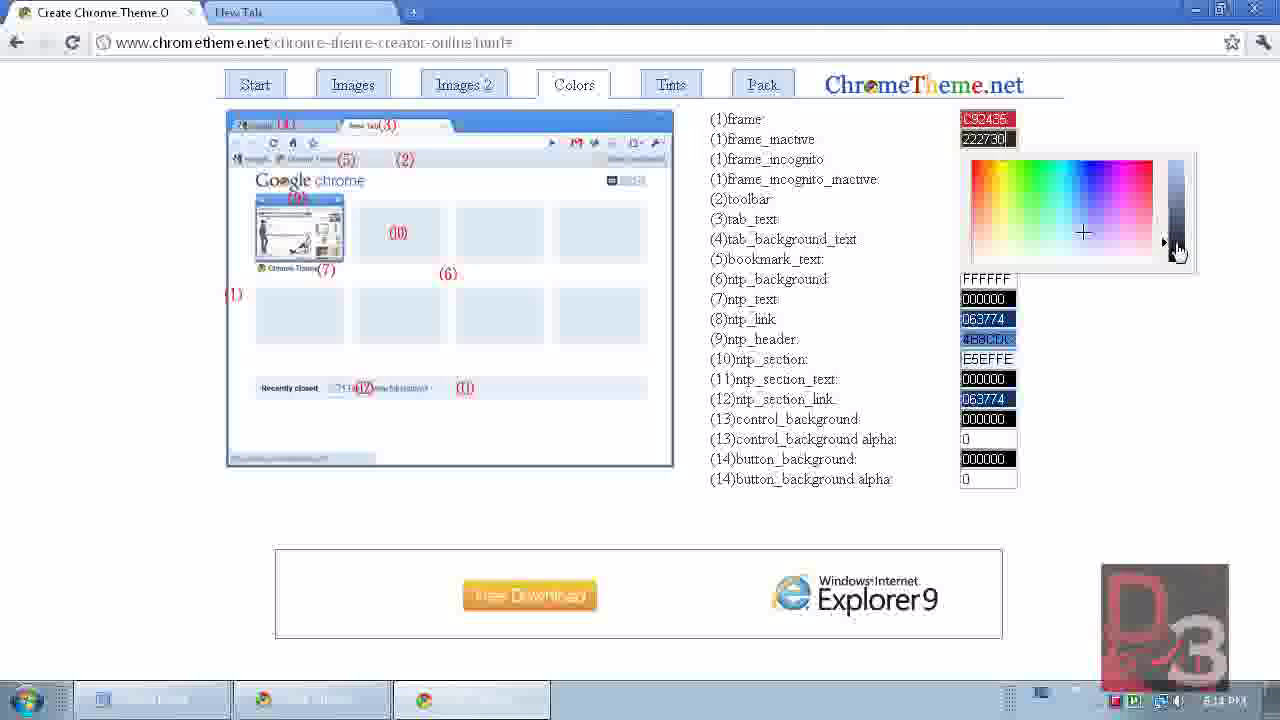
left_click(1249, 187)
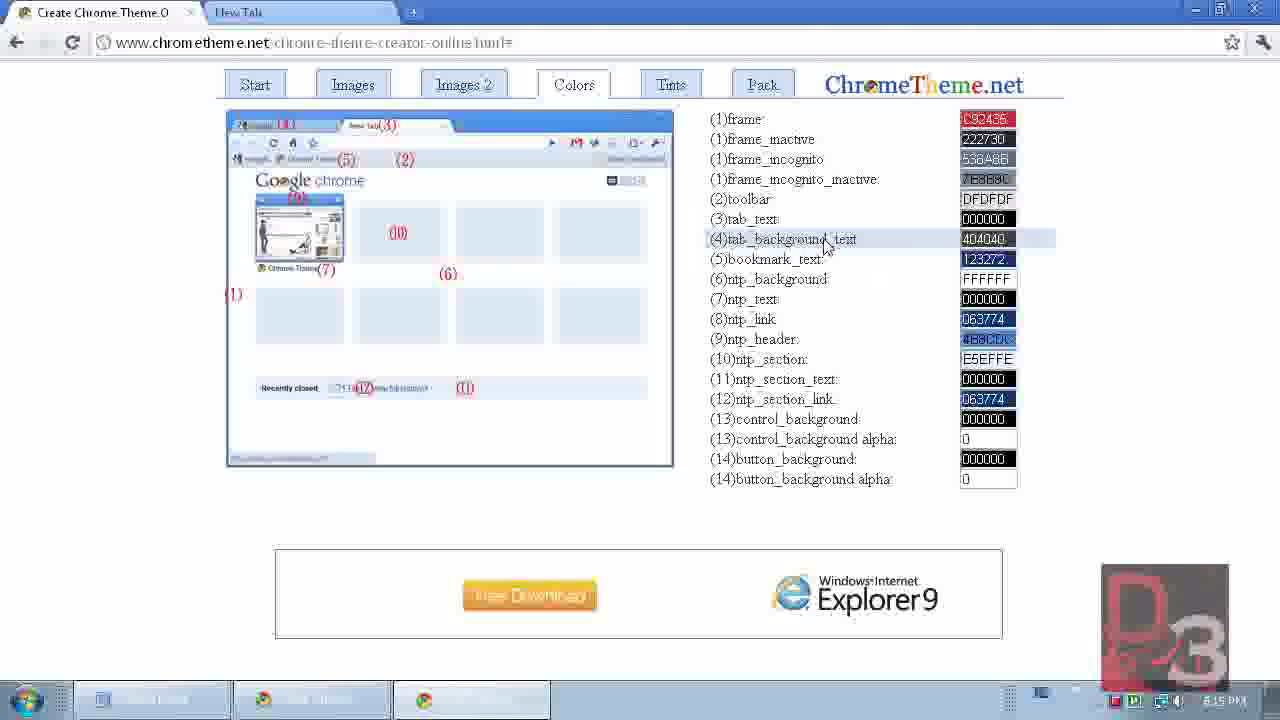
Set the tab background text colour to red A61616
left_click(1012, 239)
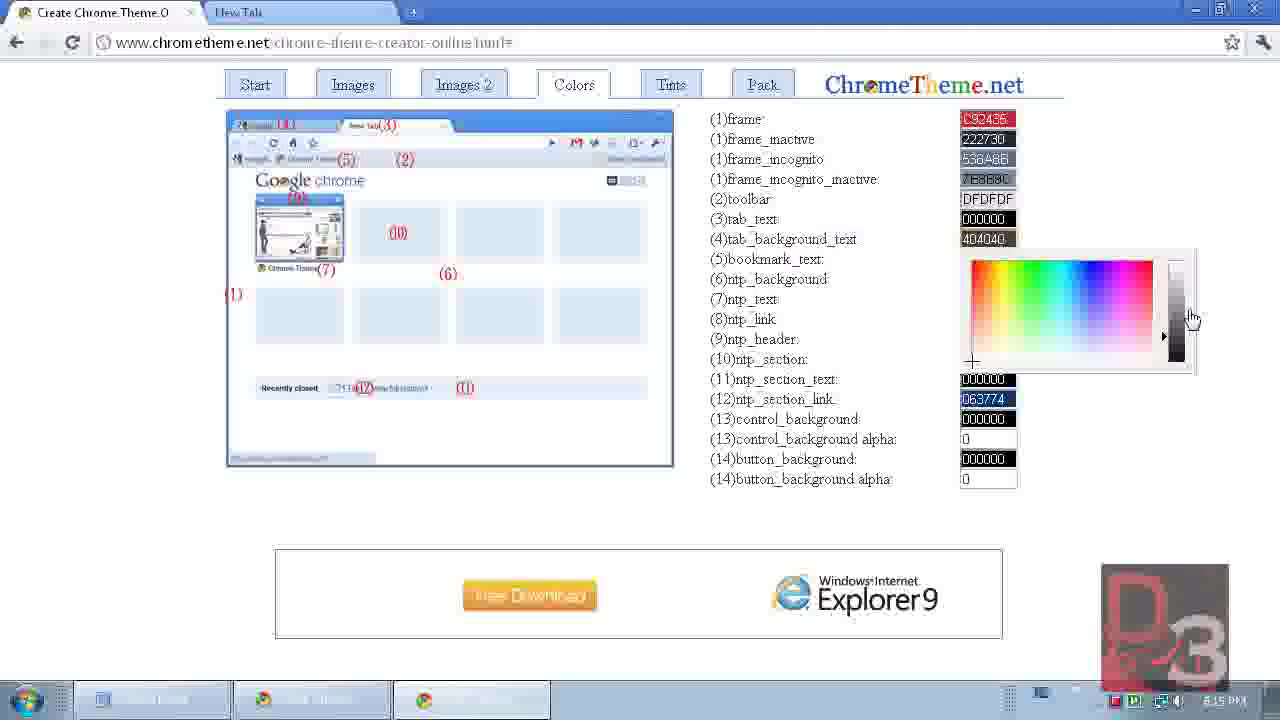
left_click(1150, 275)
left_click(1176, 300)
left_click(1155, 277)
left_click(1152, 273)
left_click(1182, 320)
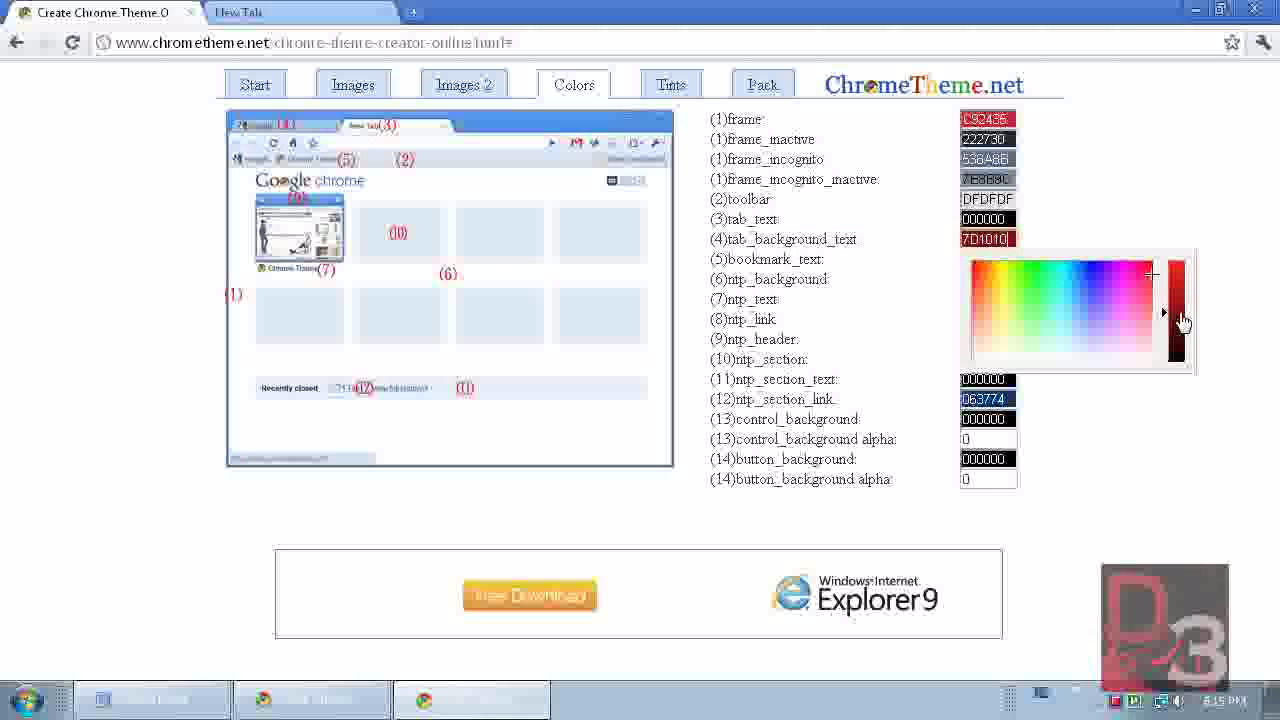
left_click(1178, 300)
left_click(1220, 262)
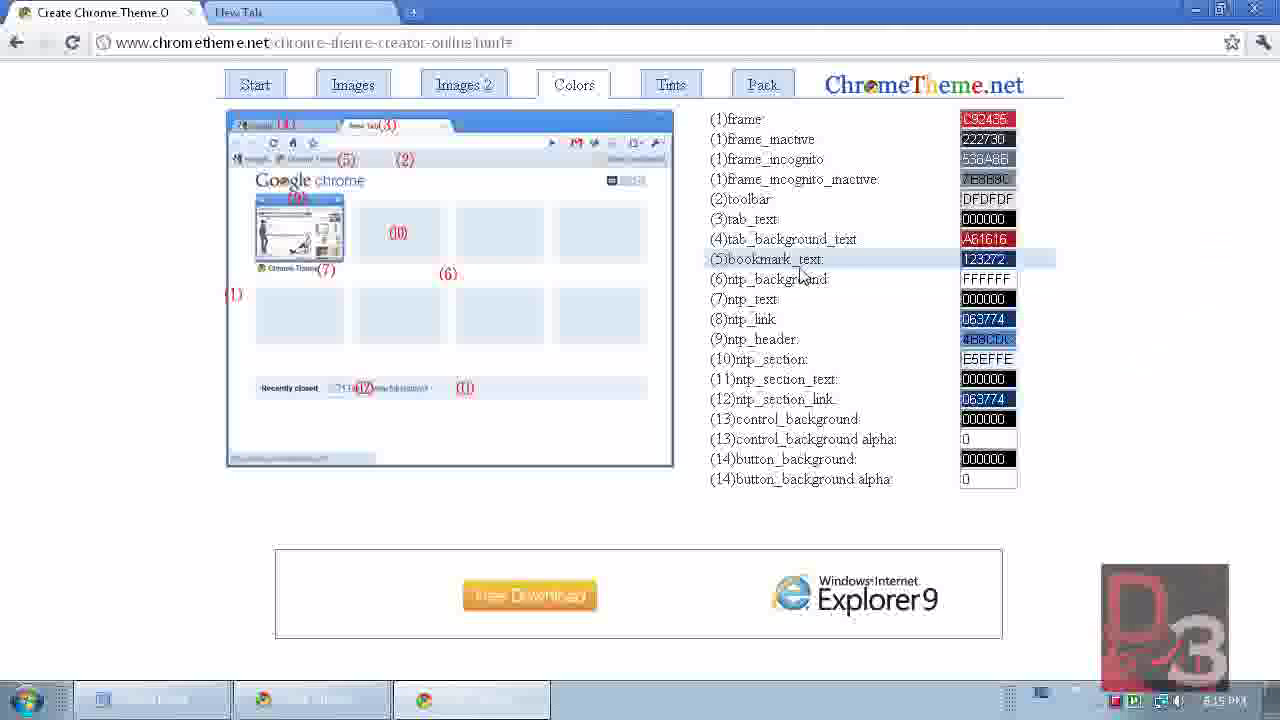
Set the bookmark text colour to dark red A32129
left_click(994, 260)
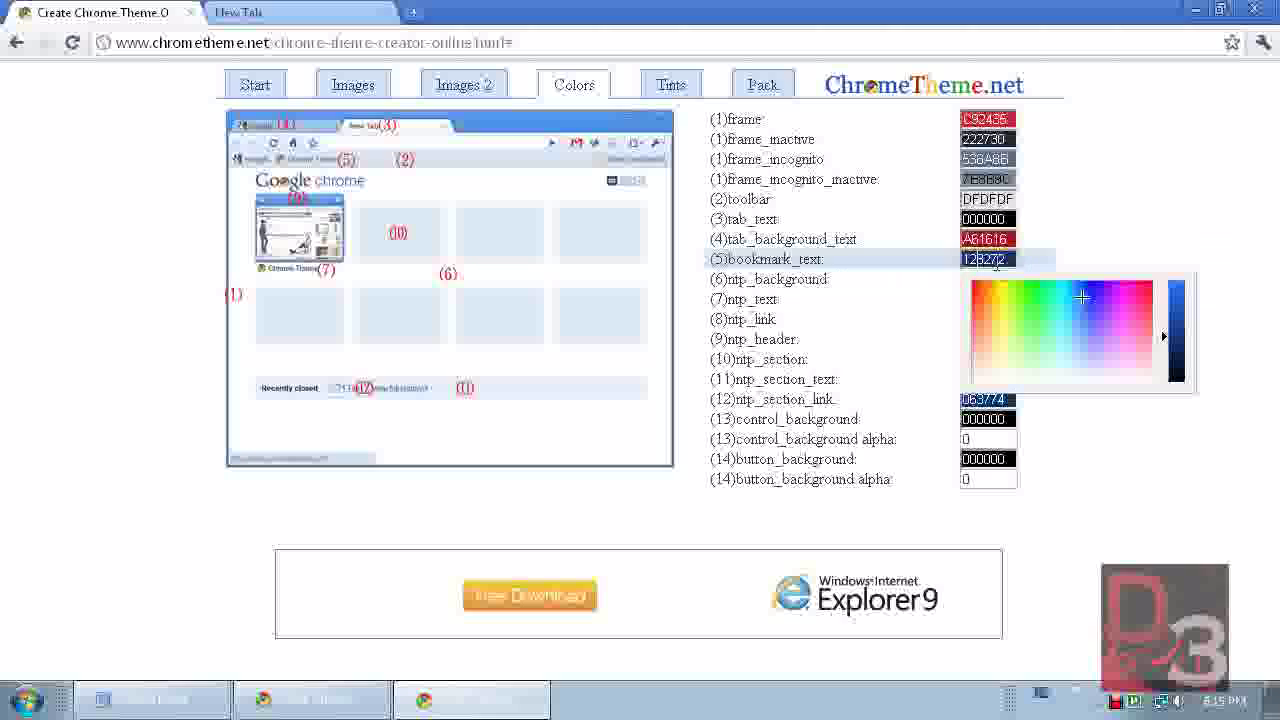
left_click(1150, 300)
left_click(1177, 326)
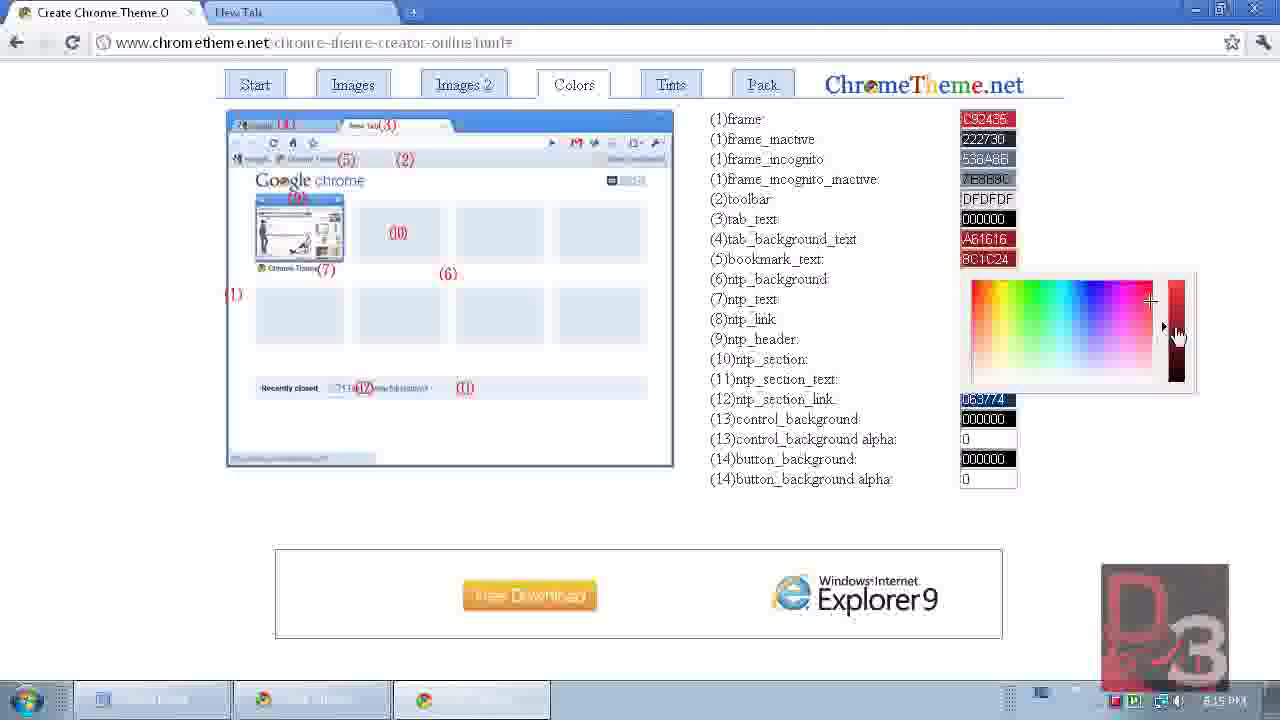
left_click(1177, 317)
left_click(1217, 325)
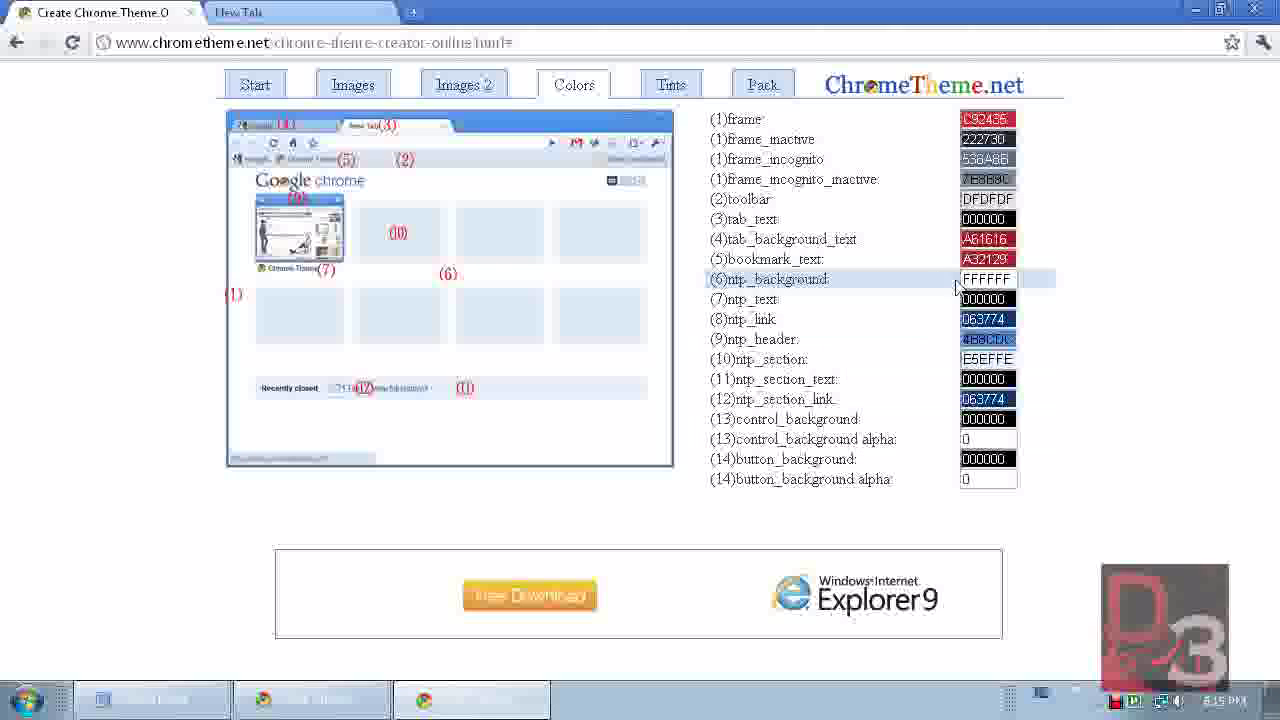
Set the ntp_link colour to red A30F14
left_click(983, 319)
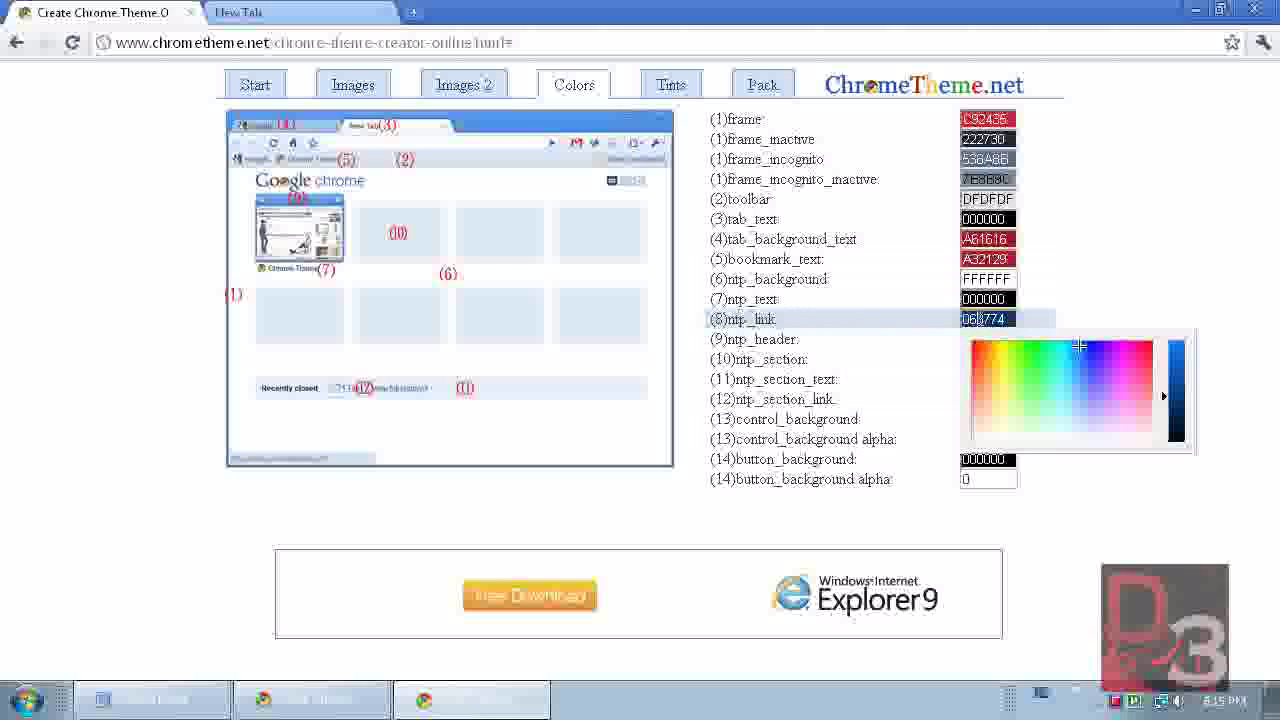
left_click(1150, 381)
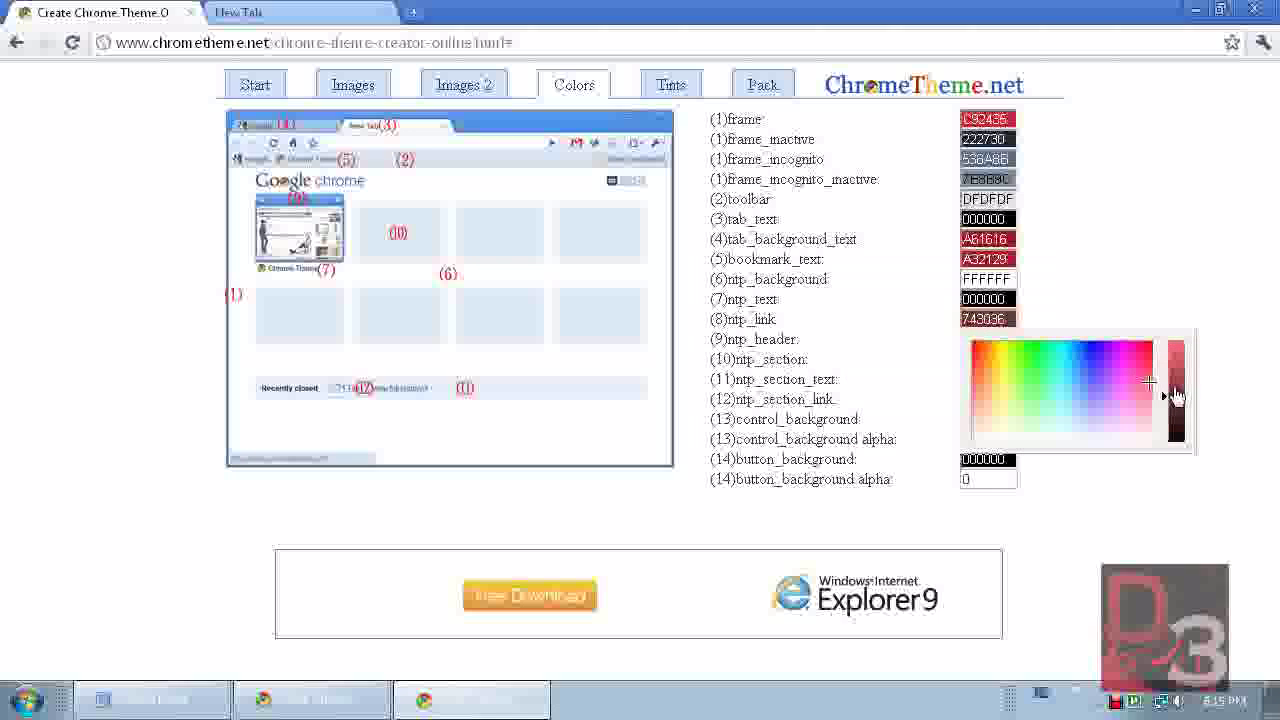
left_click(1170, 350)
left_click_drag(1166, 349, 1166, 378)
left_click(1187, 312)
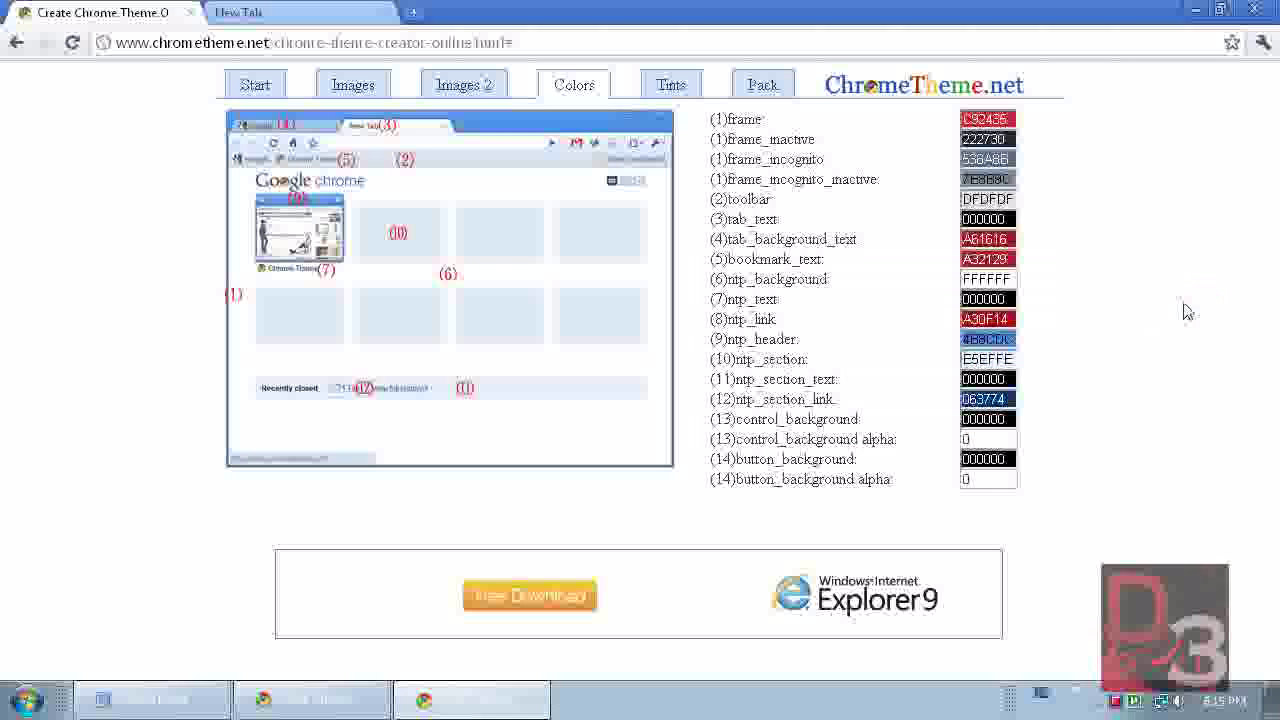
Set ntp_header to dark navy 1A314D and ntp_section_link to 021329
left_click(988, 340)
left_click(1176, 427)
left_click(1148, 266)
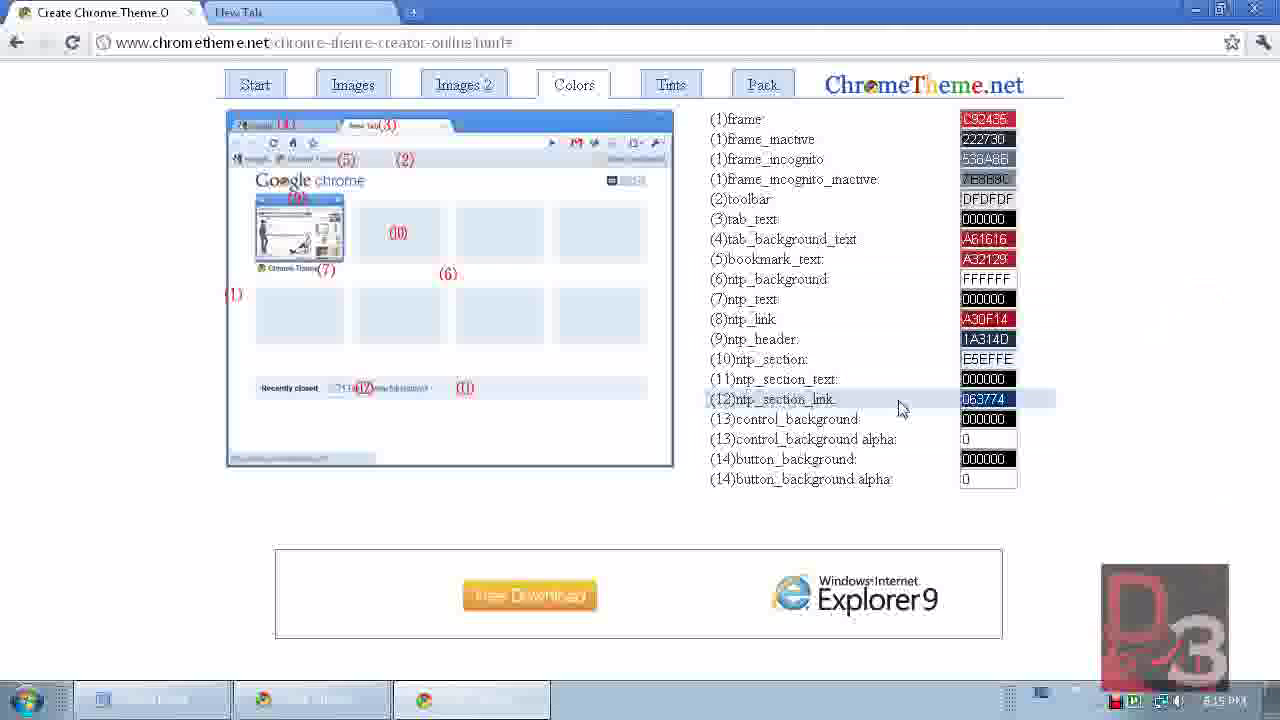
left_click(972, 399)
left_click(1173, 491)
left_click(1172, 508)
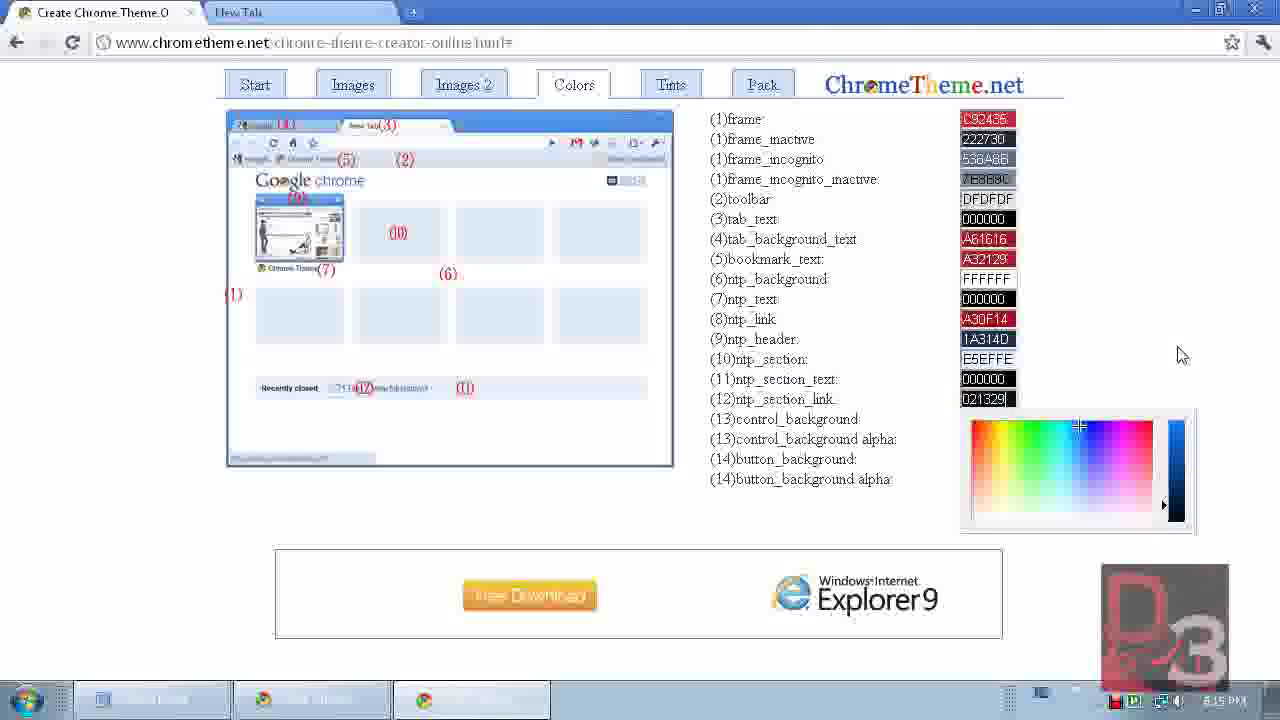
left_click(1153, 284)
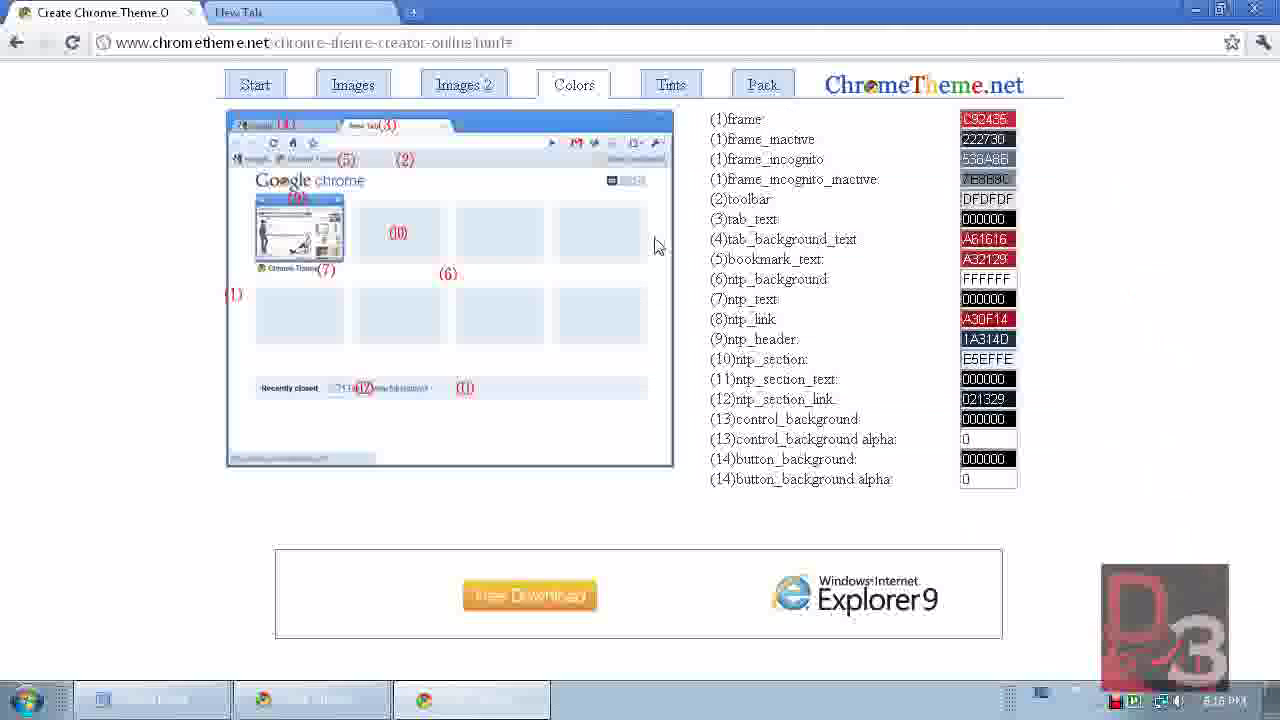
Review the default tint values for buttons, frames and background tab, leaving them unchanged
left_click(660, 92)
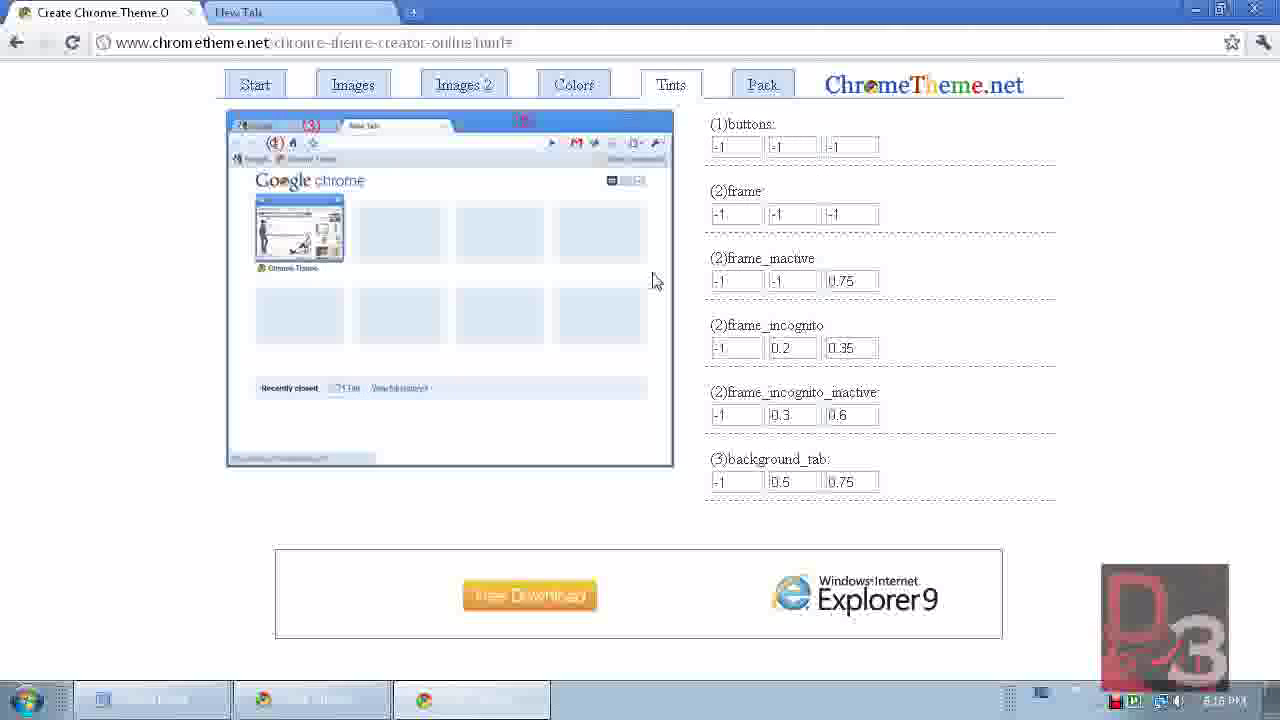
left_click(763, 92)
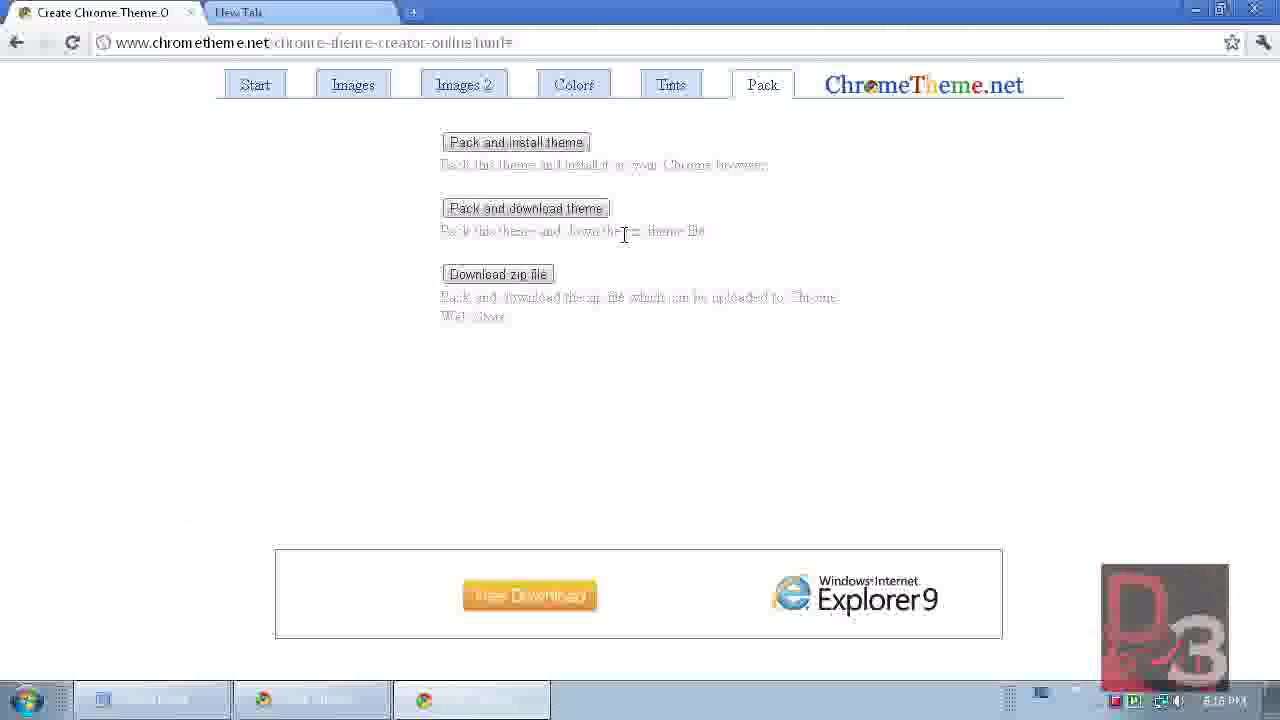
Read the Pack page options, briefly highlighting the zip file description
left_click_drag(624, 234, 681, 236)
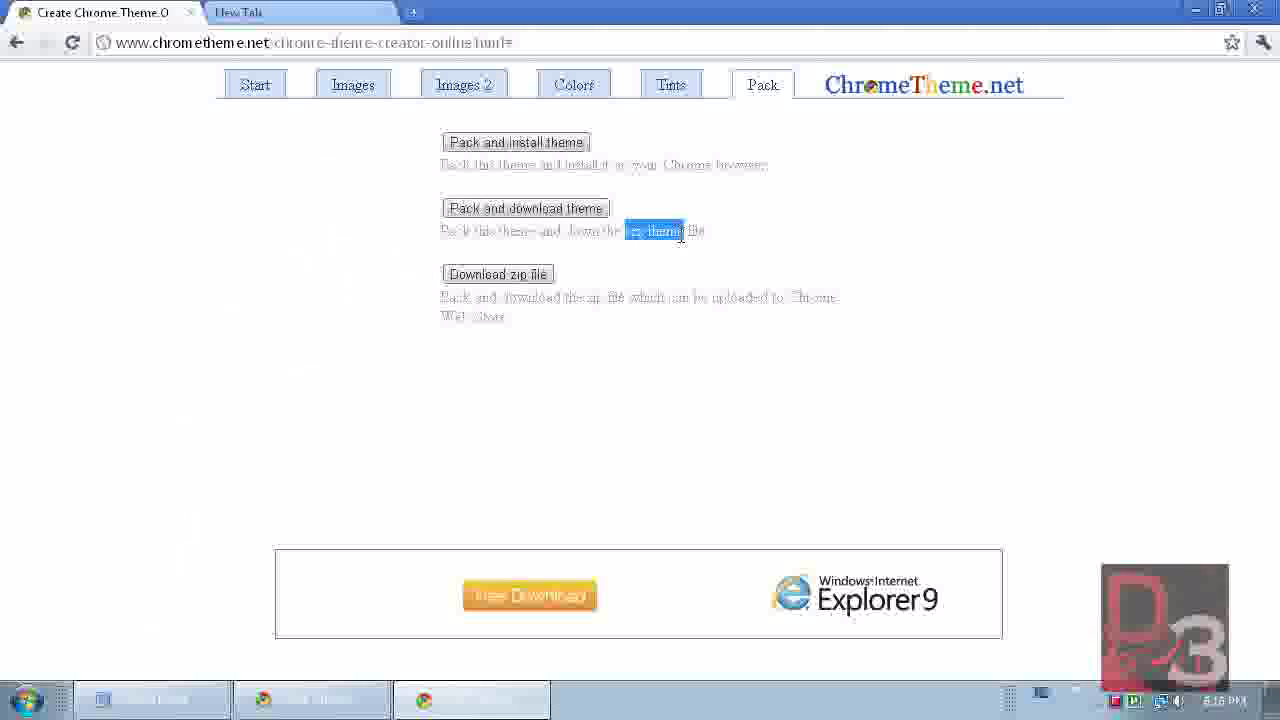
left_click(852, 196)
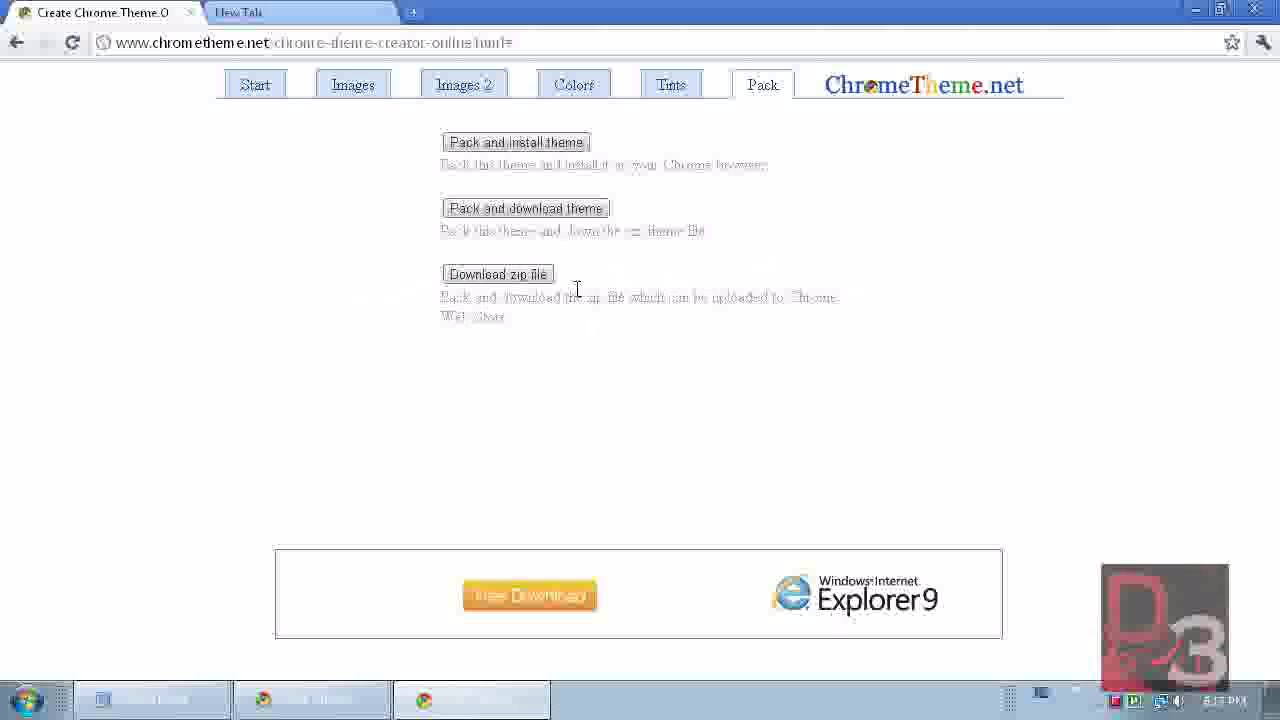
Pack and download the theme, then pack and install it in Chrome
left_click(505, 210)
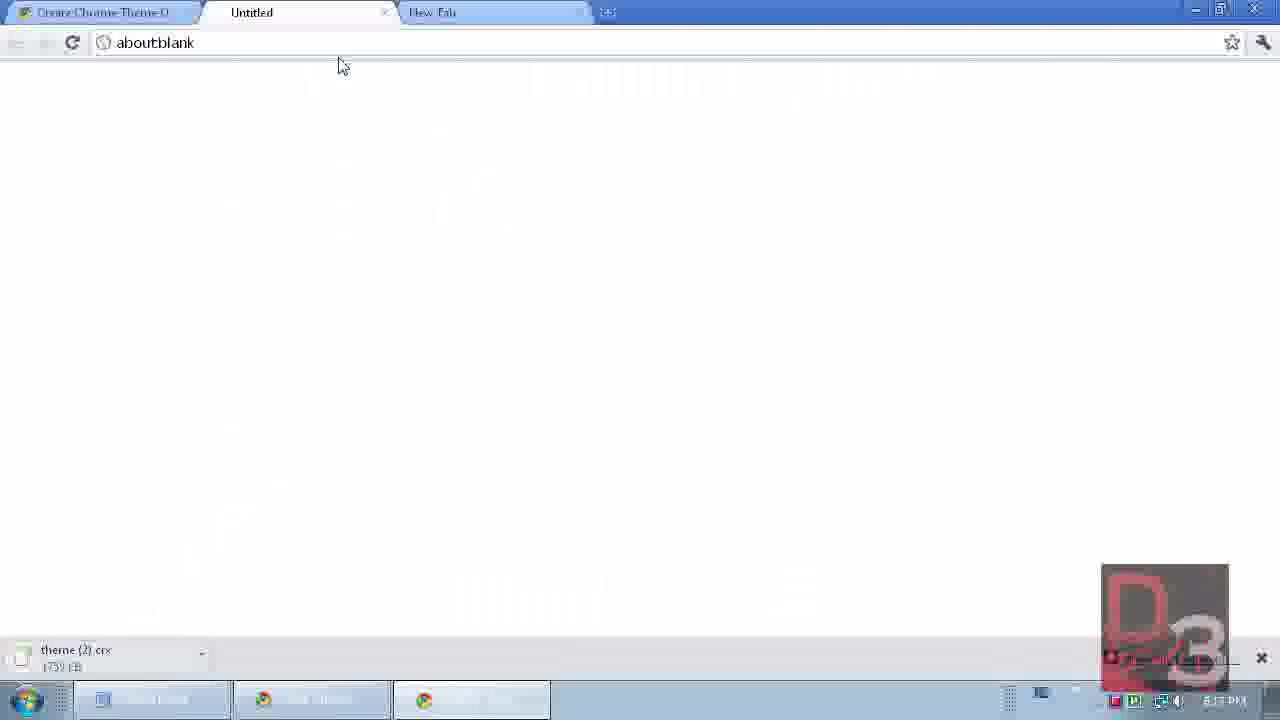
left_click(385, 13)
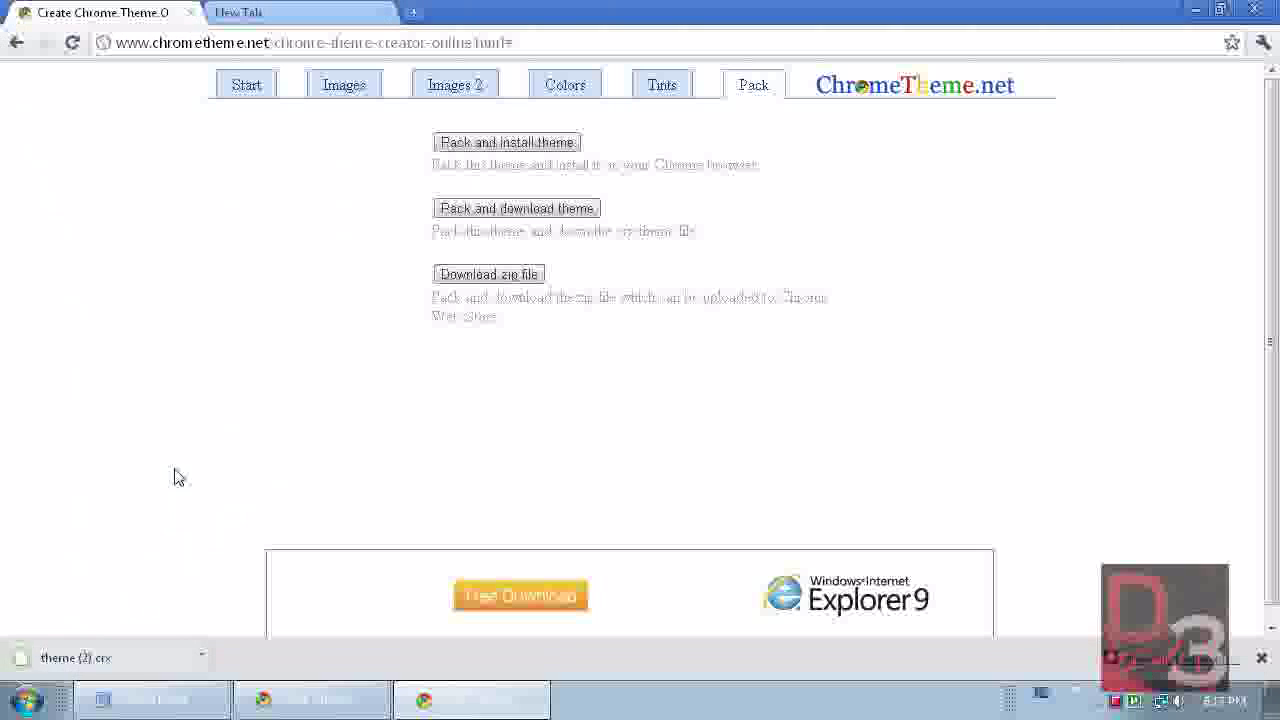
left_click(487, 150)
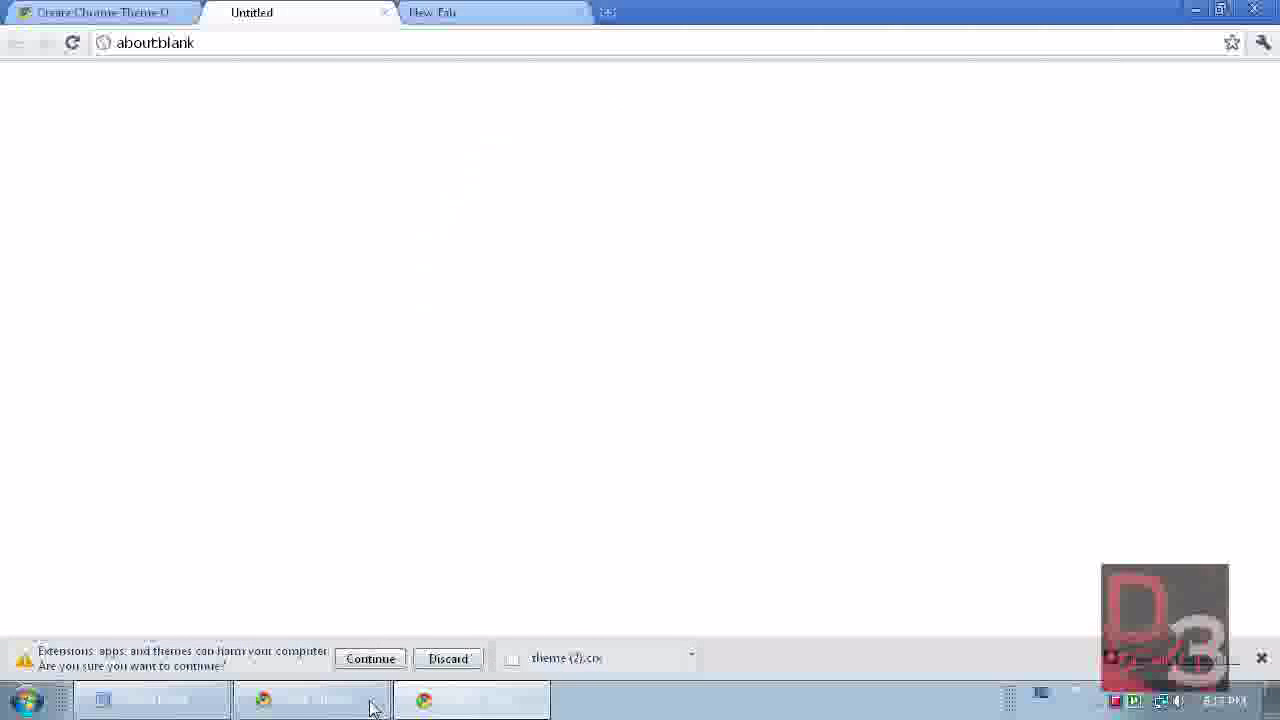
left_click(362, 664)
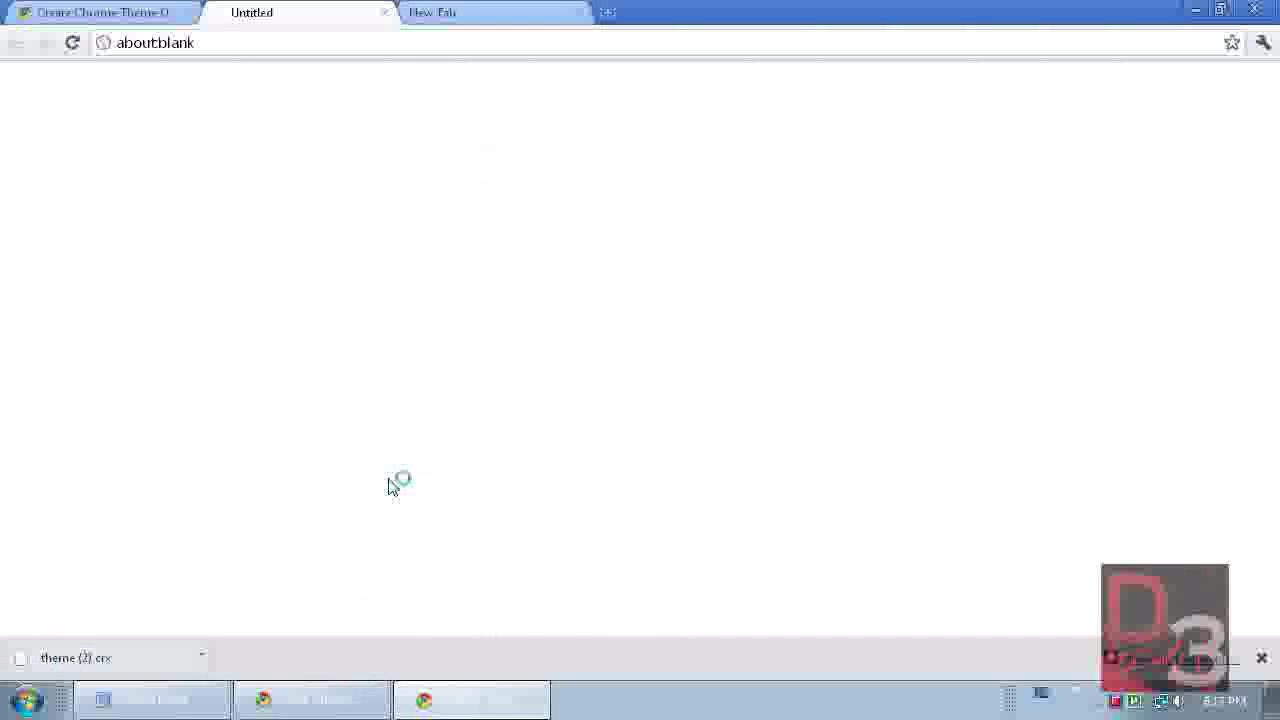
Preview the installed theme on a new tab, then return to the Pack page
left_click(437, 10)
left_click(579, 12)
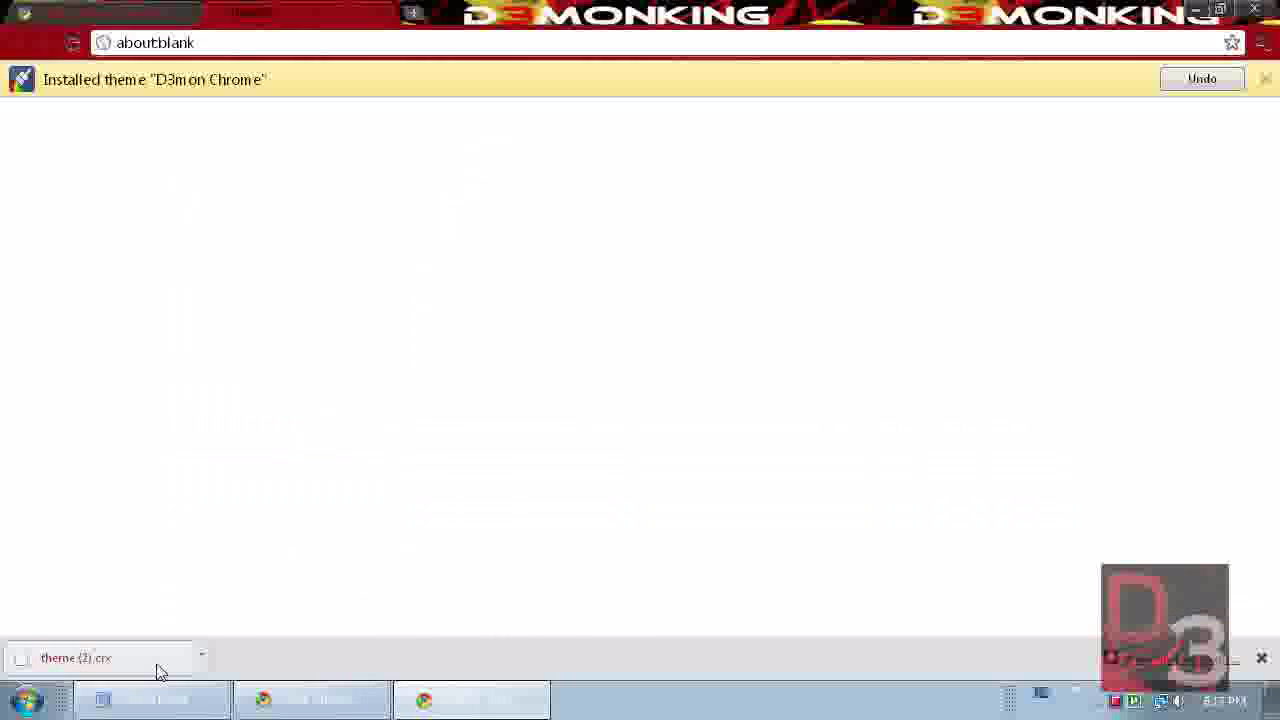
left_click(44, 10)
left_click(224, 14)
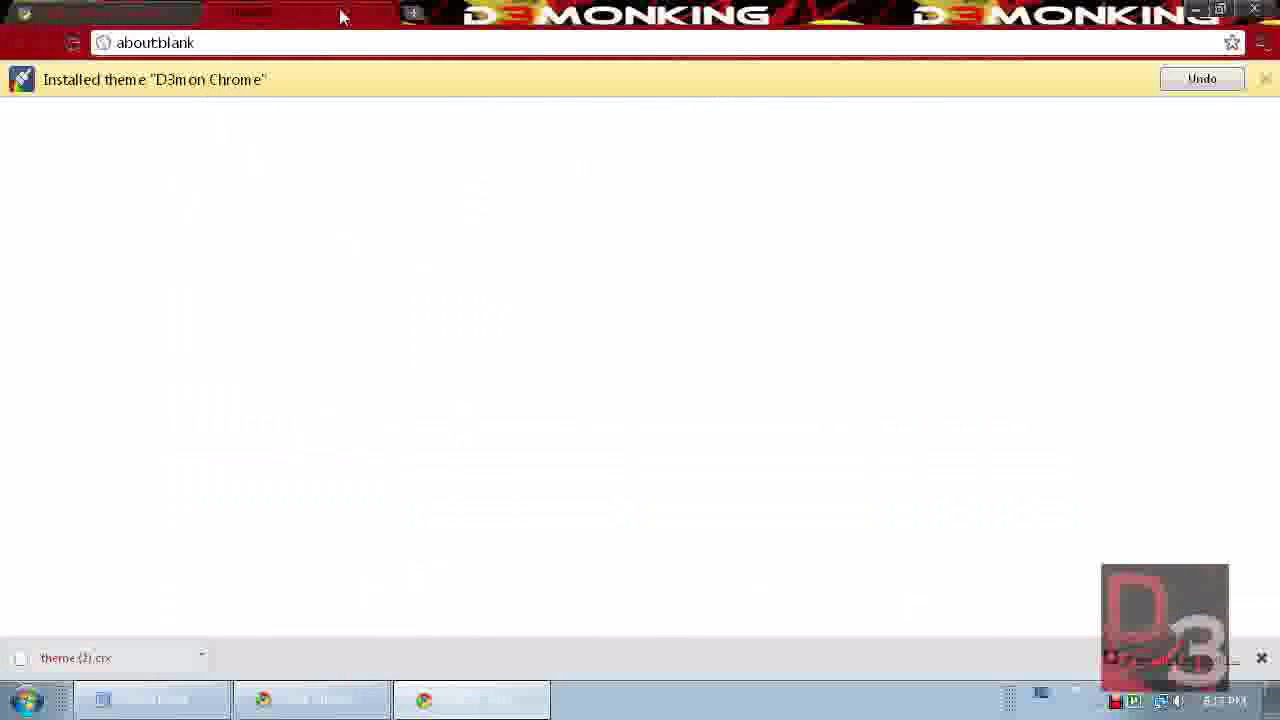
left_click(135, 16)
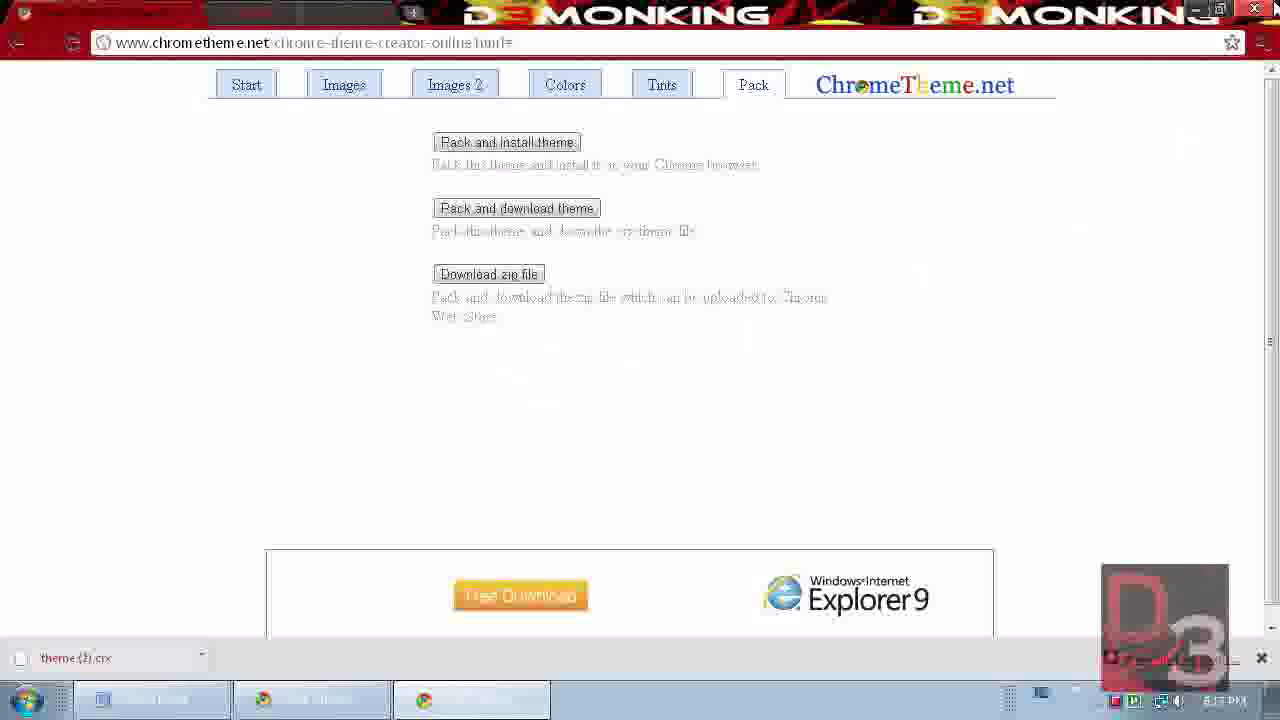
View the D3mon theme in a new maximized Chrome window, then close it and restore the creator
left_click(1197, 10)
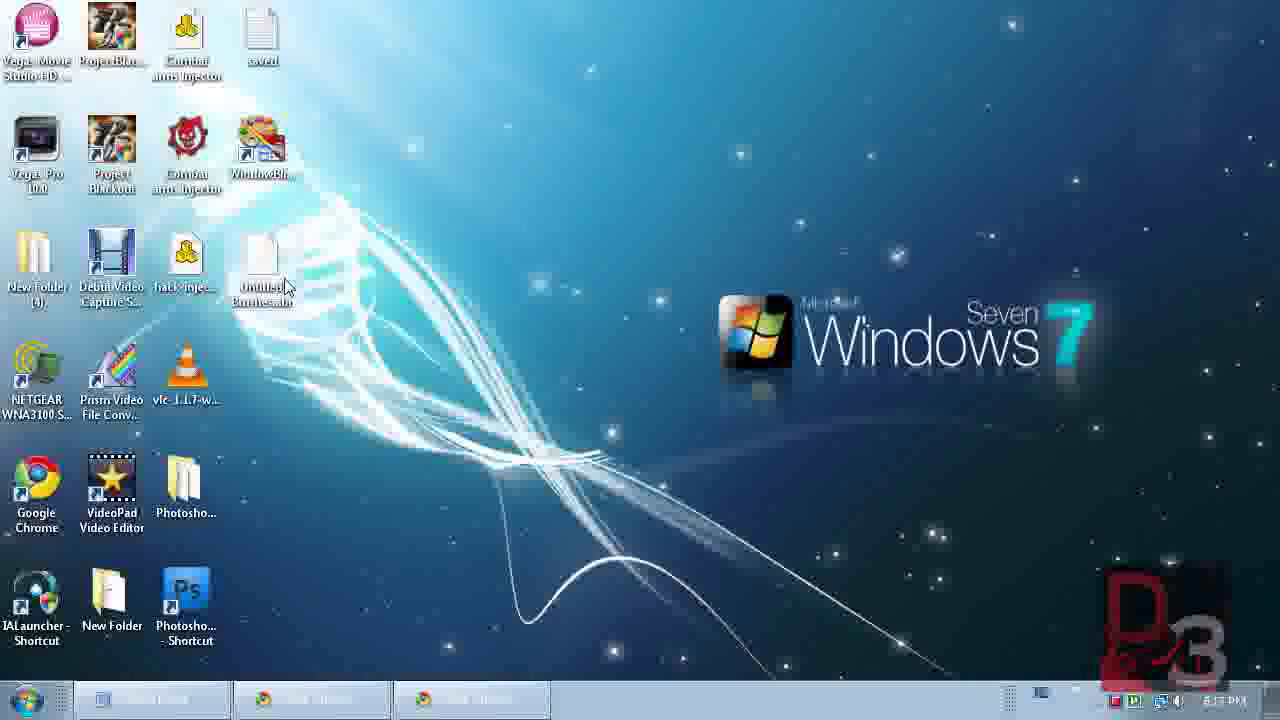
double_click(68, 482)
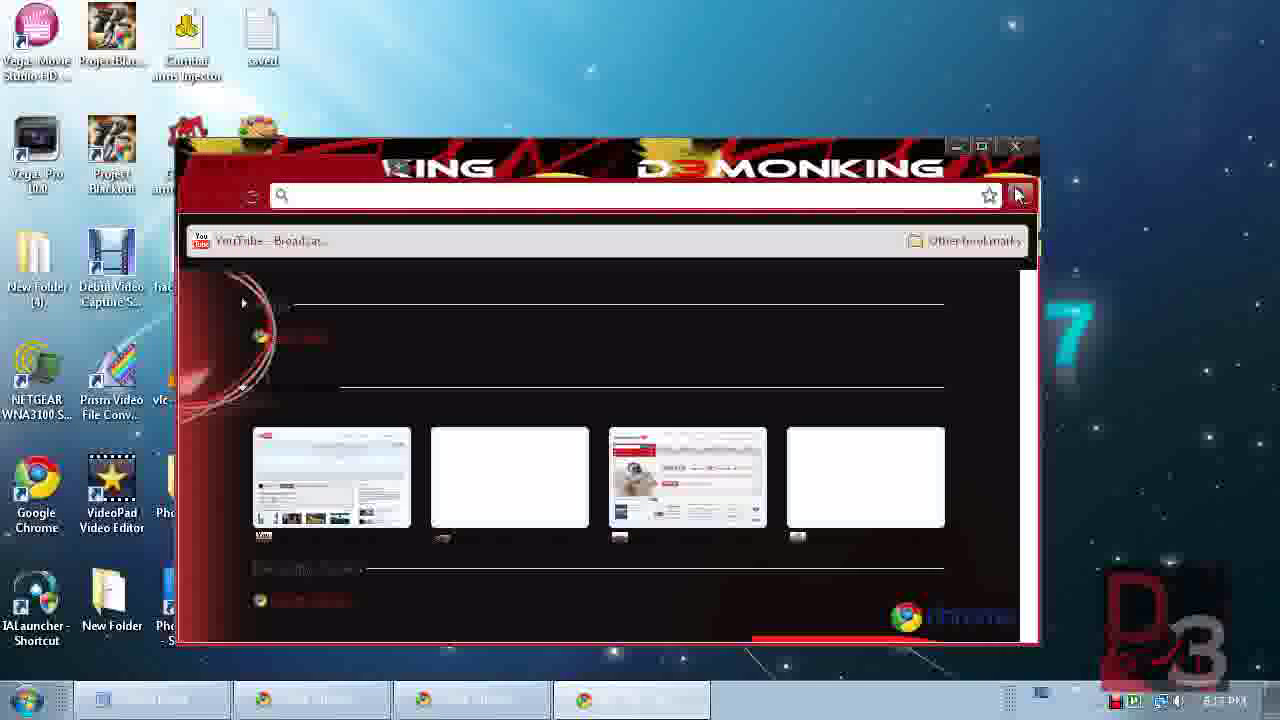
left_click(980, 149)
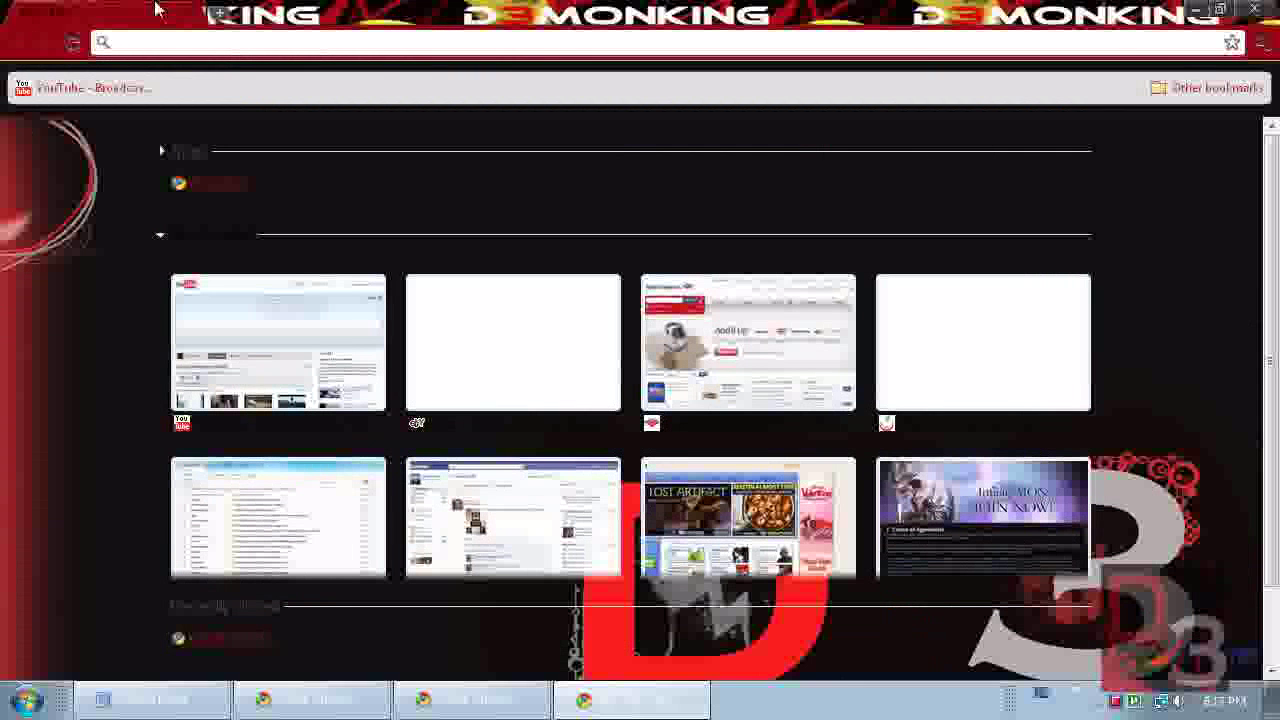
left_click(217, 13)
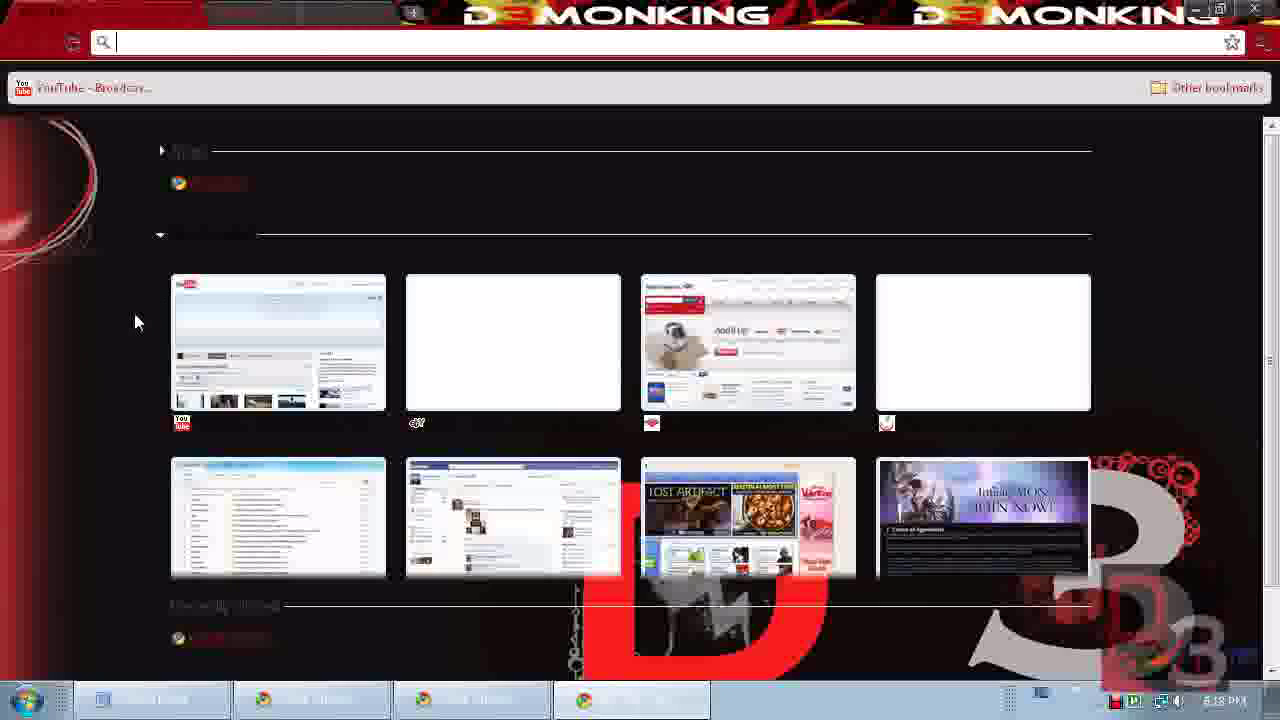
left_click(1254, 9)
left_click(290, 700)
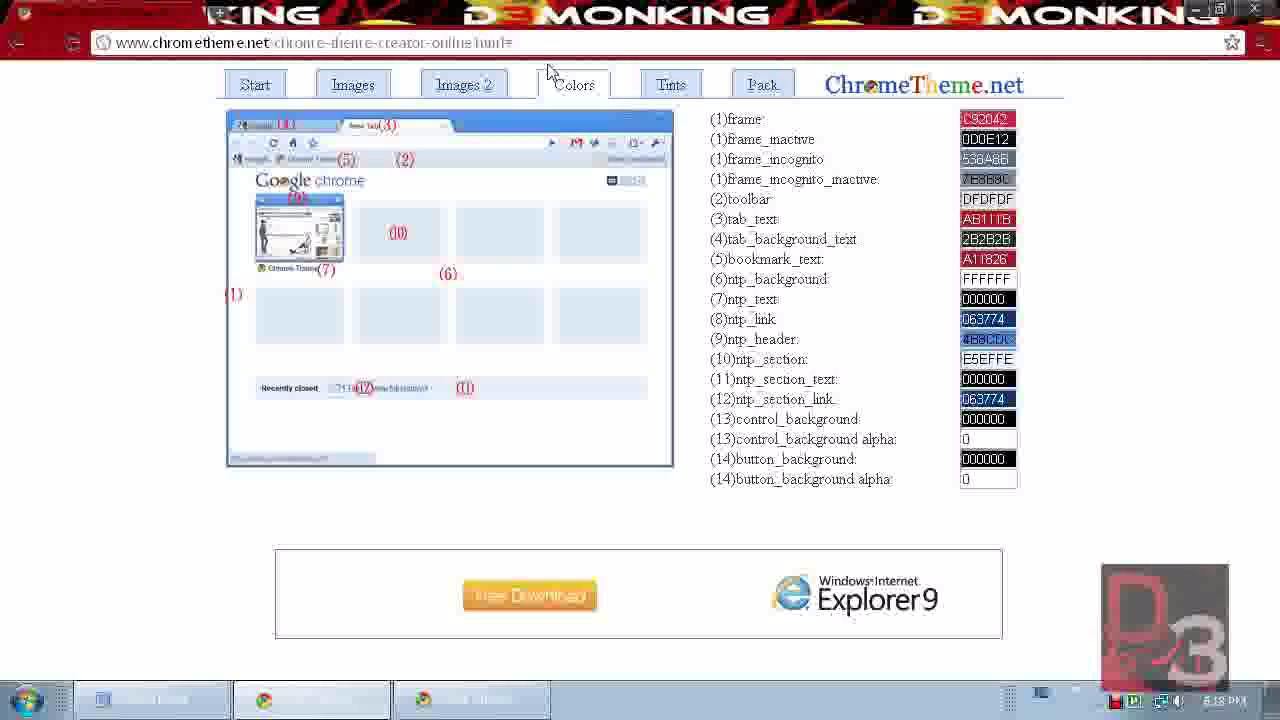
left_click_drag(518, 42, 287, 43)
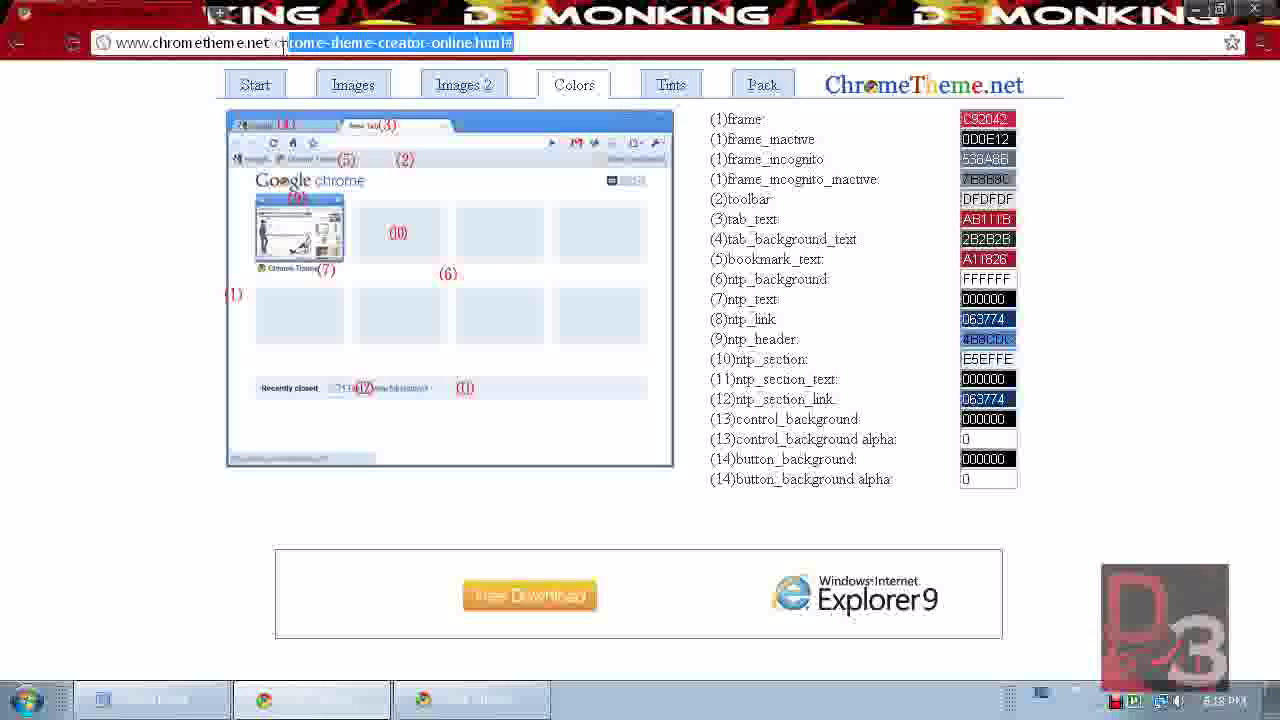
key("BackSpace")
key("Return")
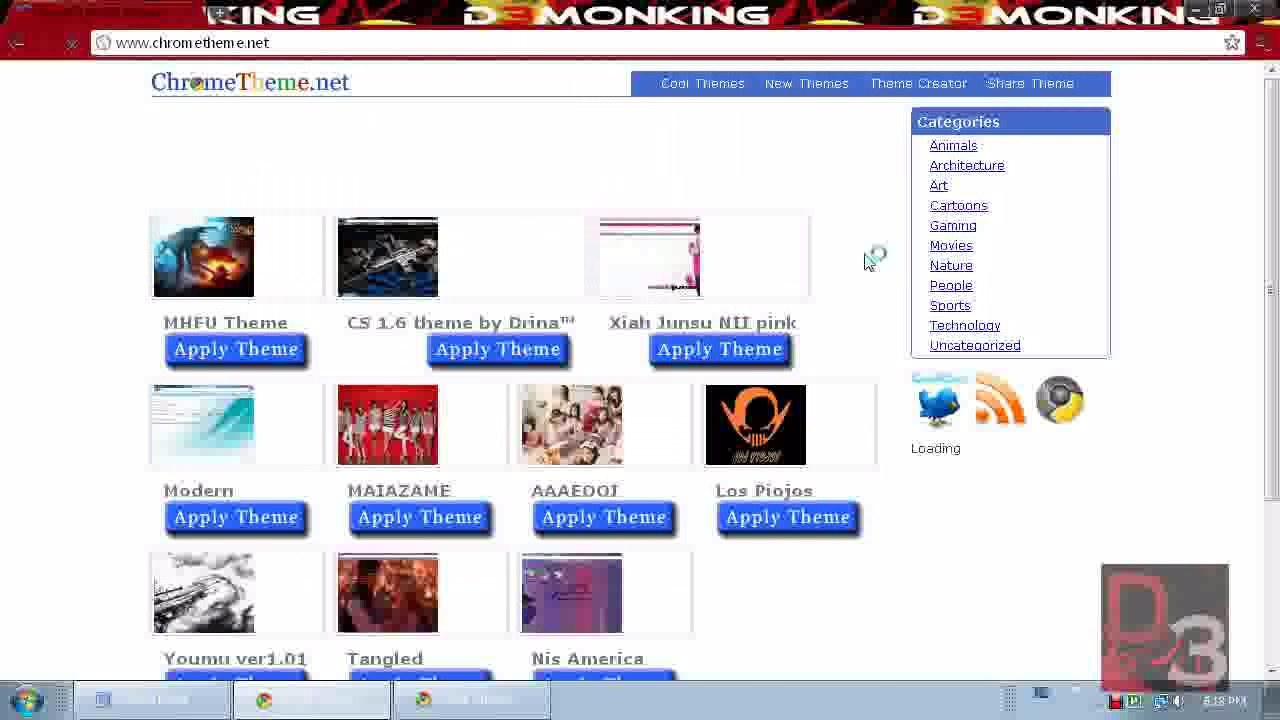
scroll(94, 286, "down", 2)
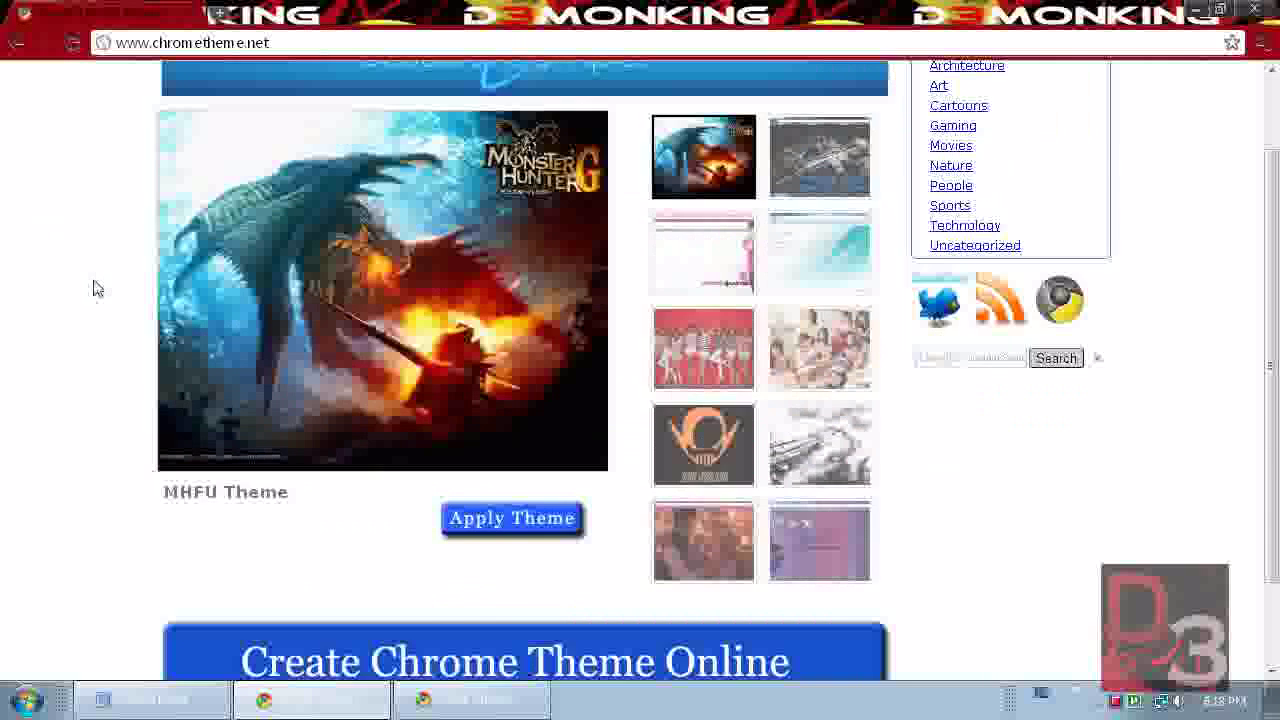
scroll(94, 286, "up", 2)
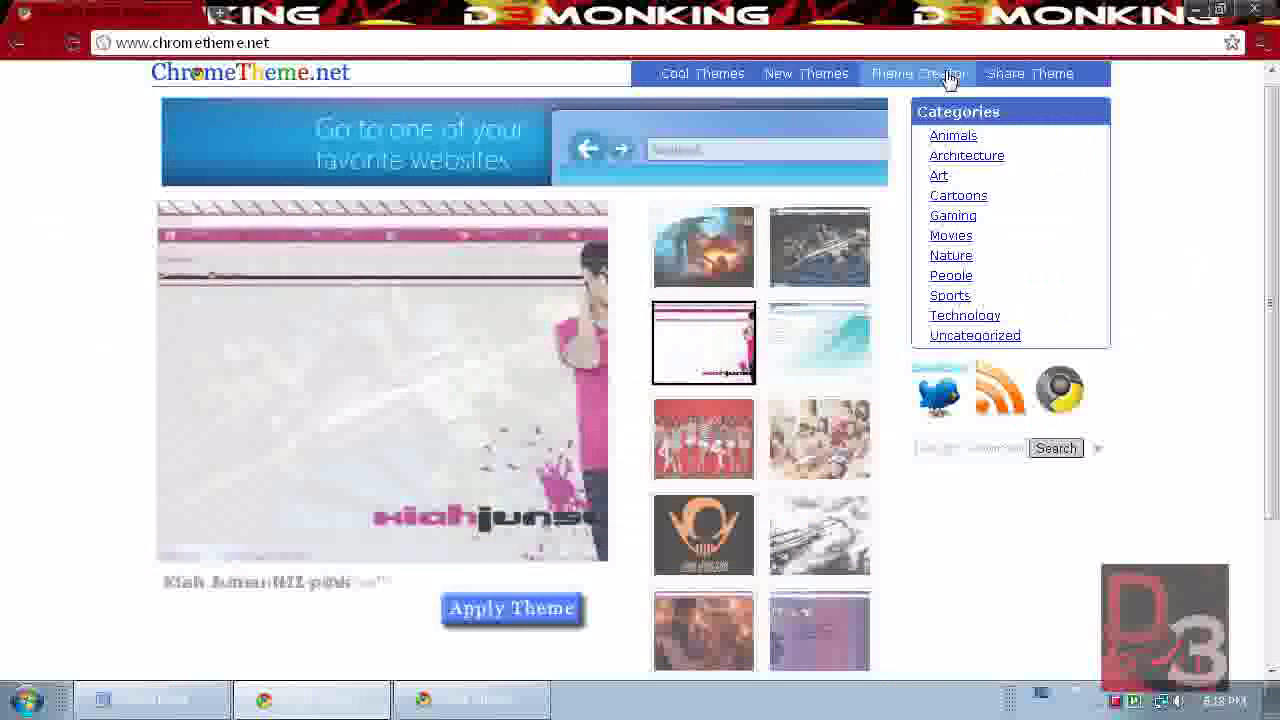
On the Share Theme form, enter 'D3mon Chrome' as the name and fill in the author's name
left_click(1008, 87)
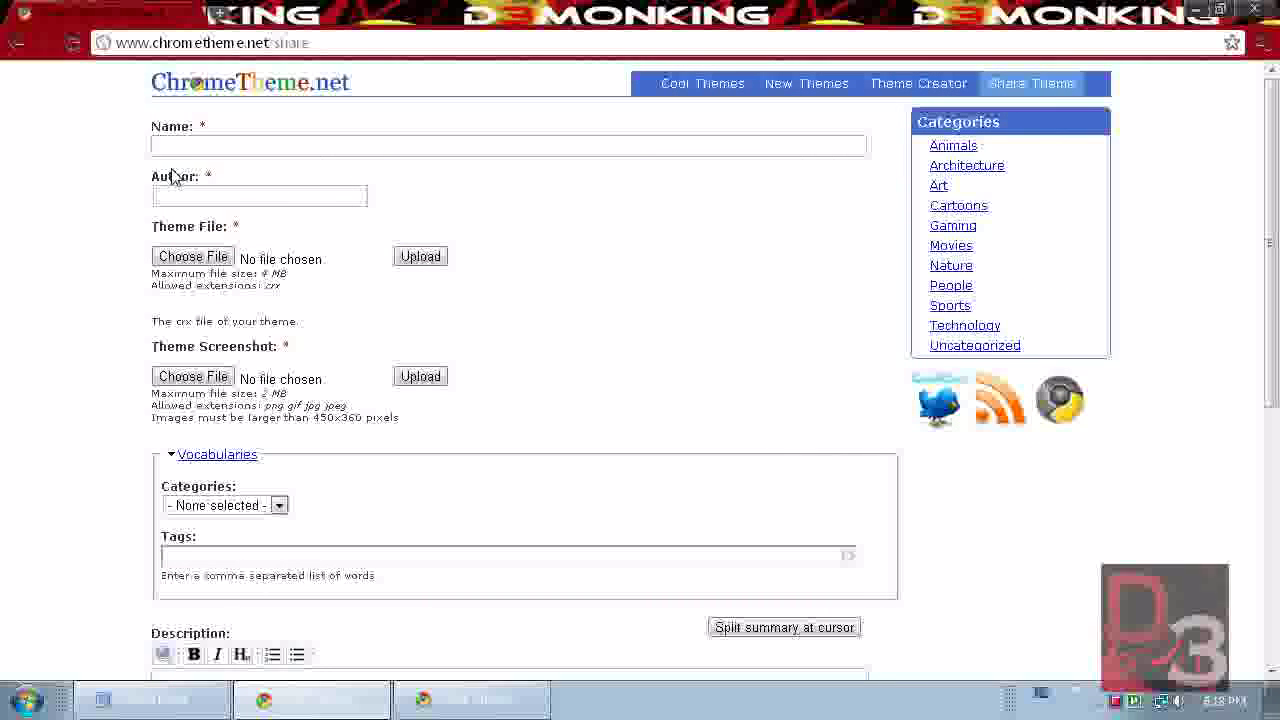
left_click(168, 148)
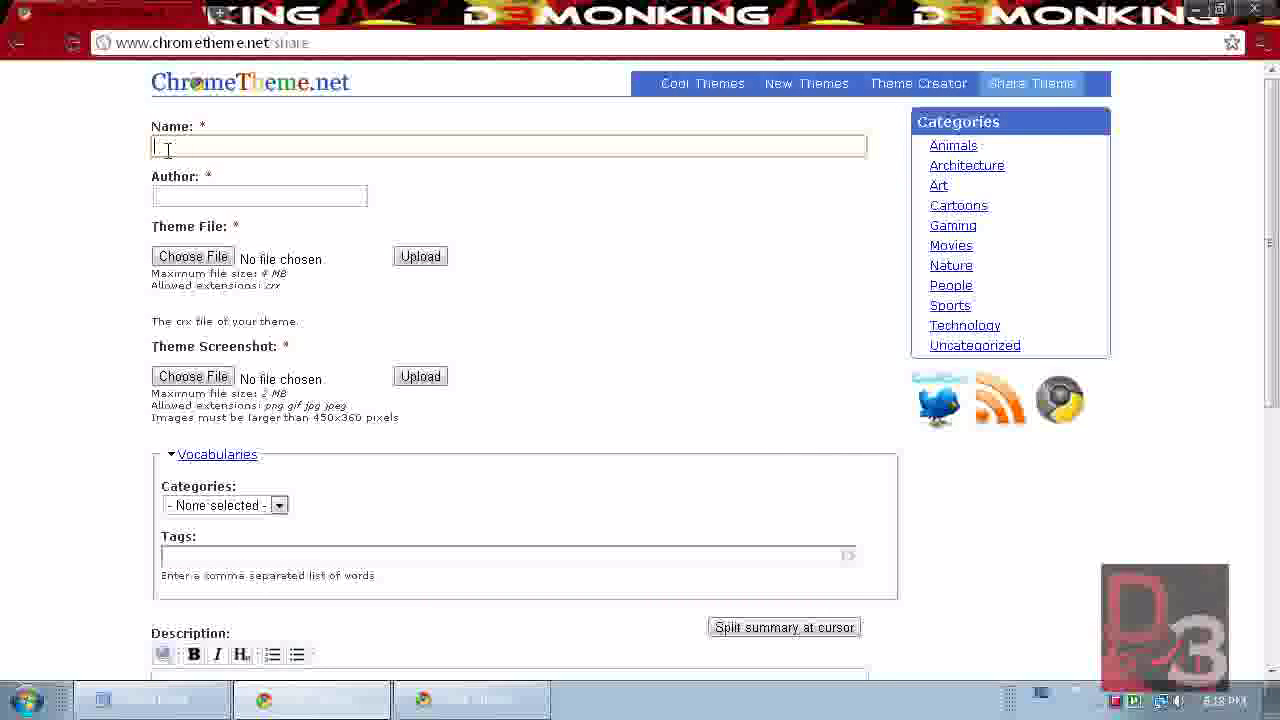
type("D")
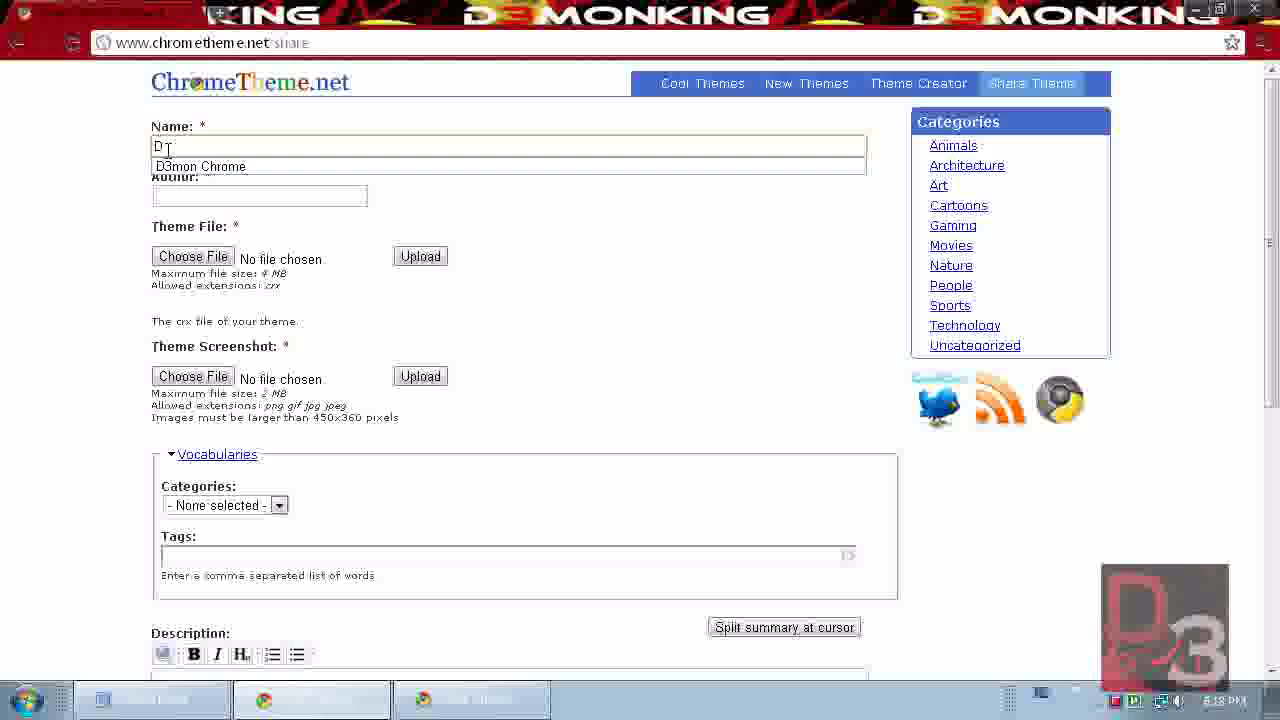
left_click(172, 166)
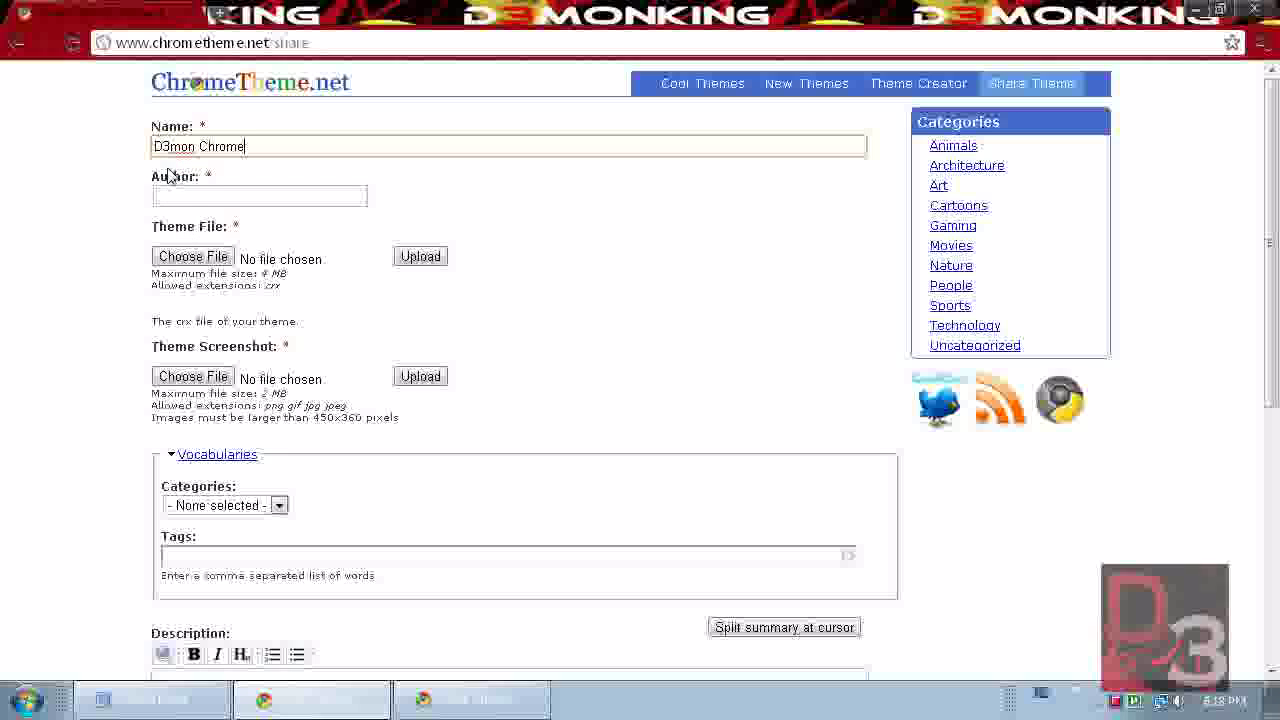
left_click(163, 199)
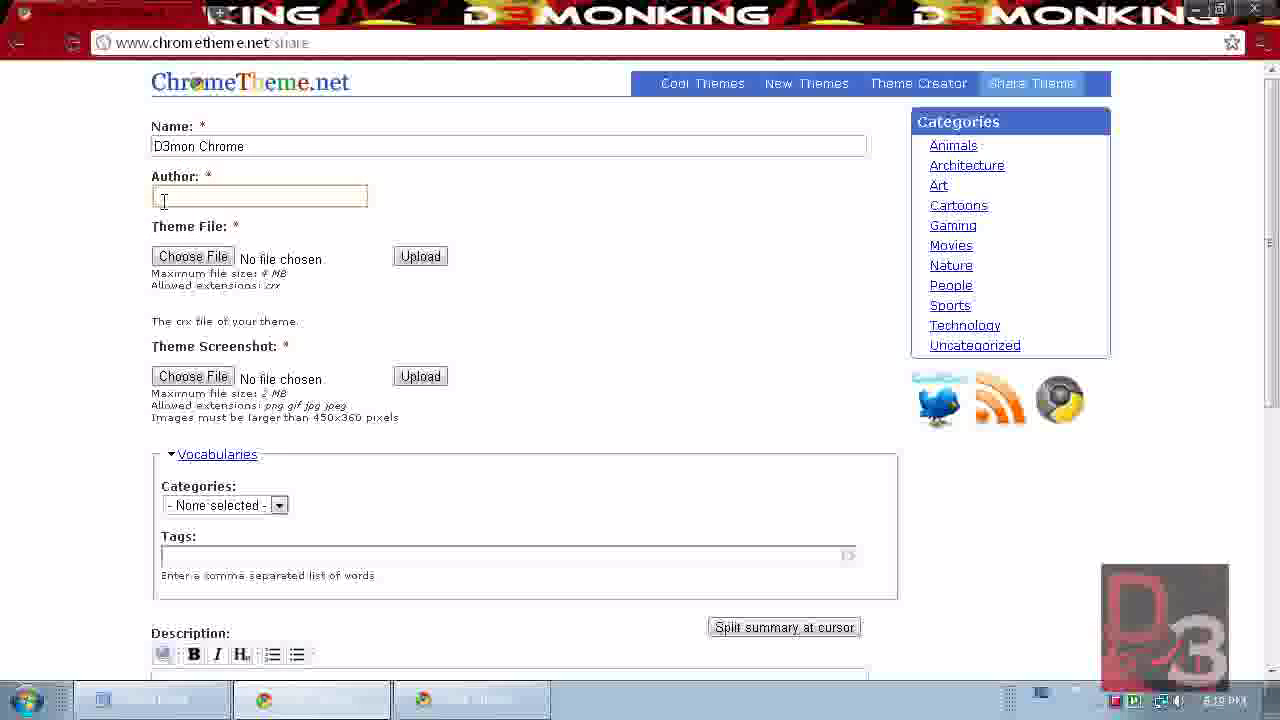
type("Christian")
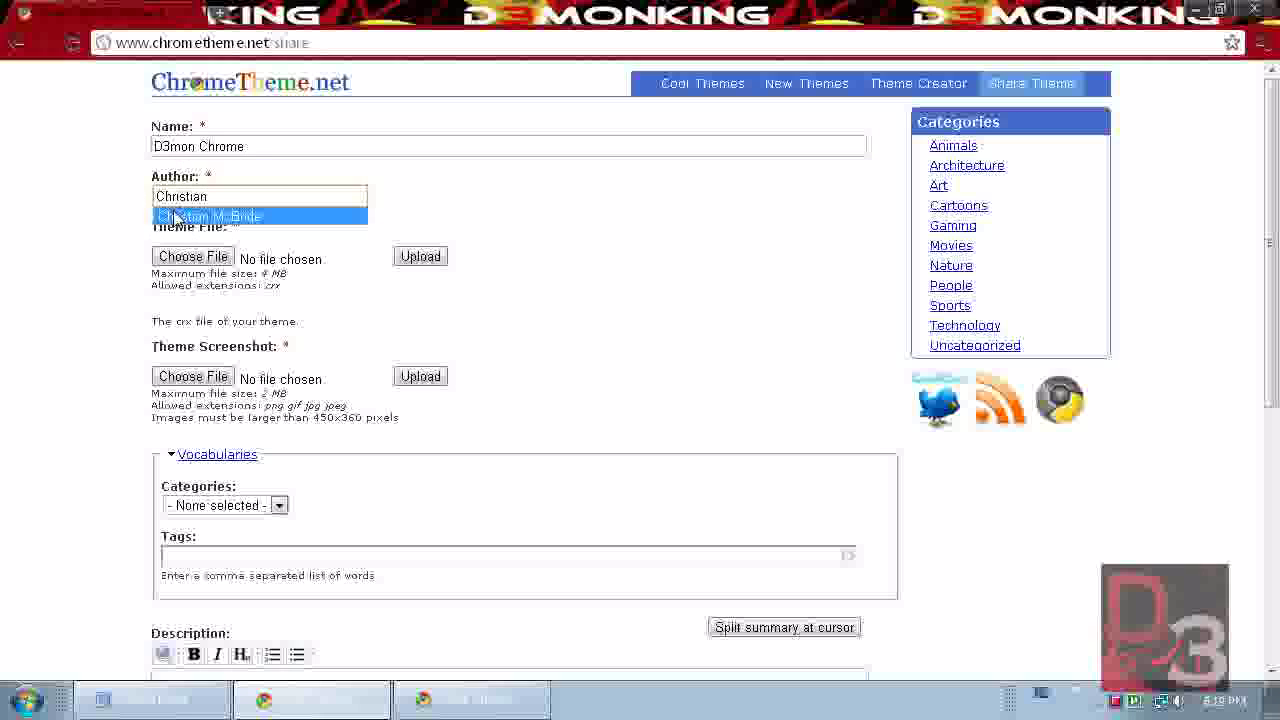
left_click(215, 216)
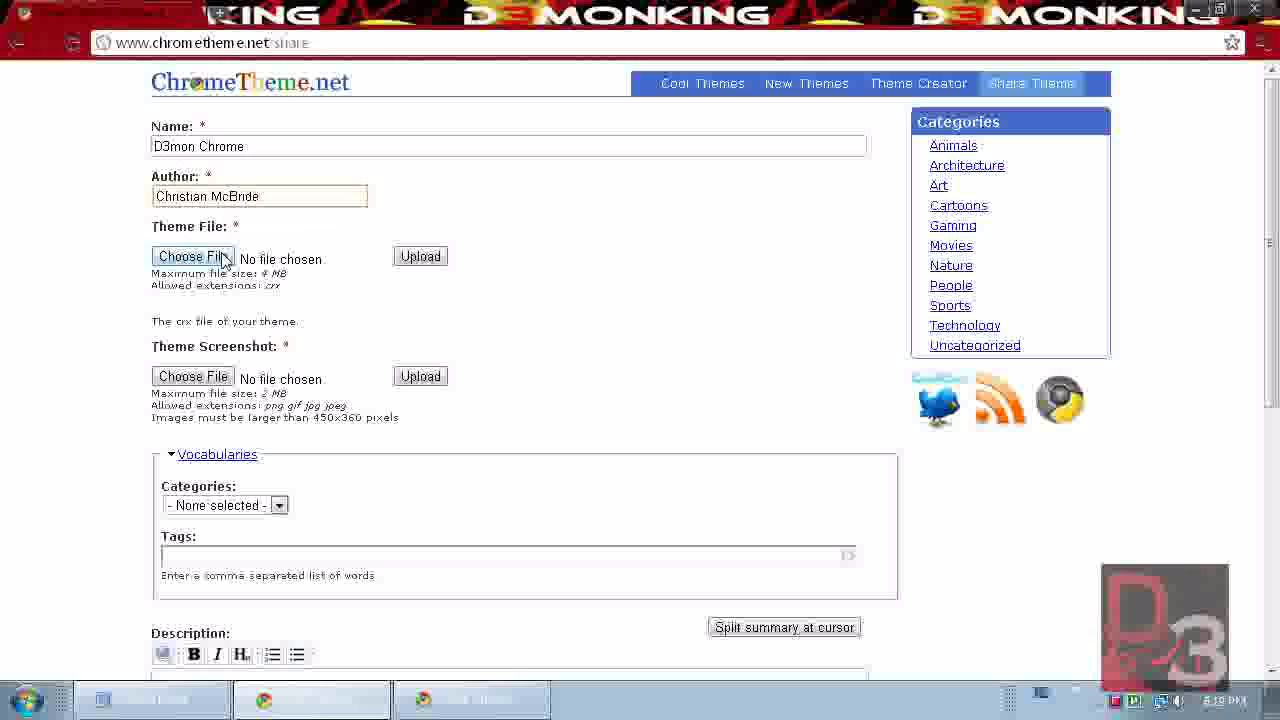
left_click(172, 257)
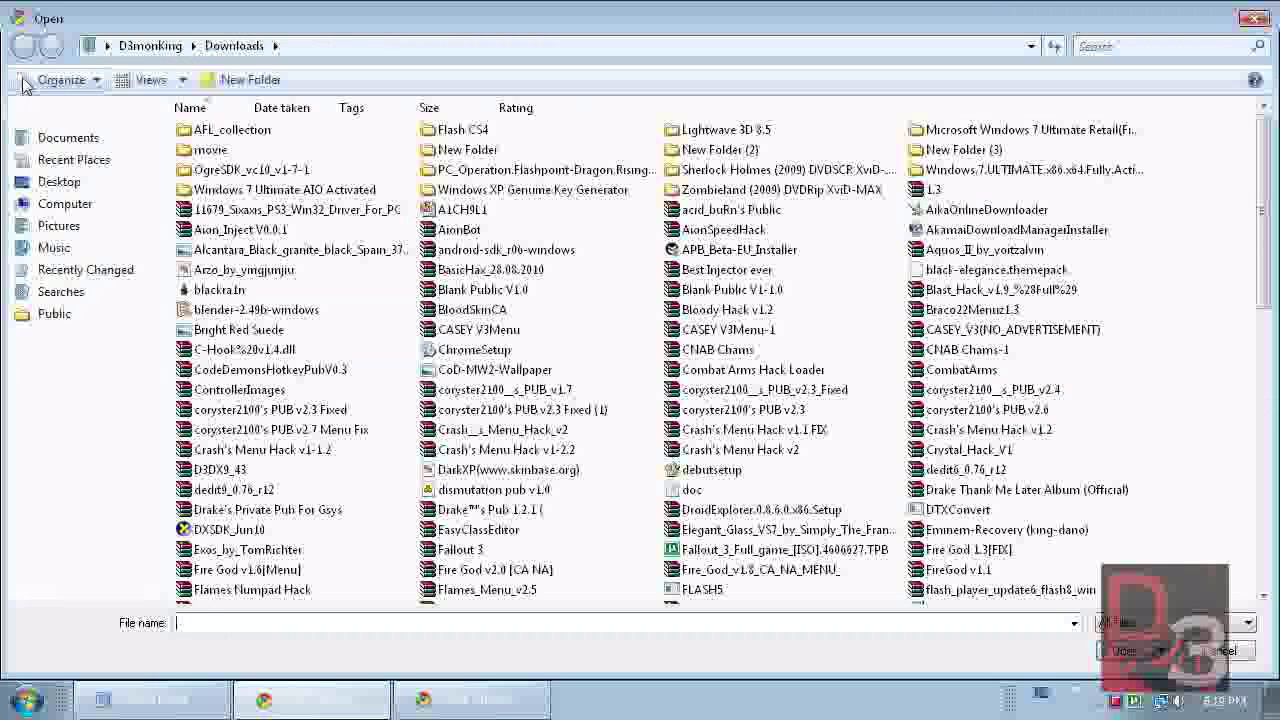
Pick theme (2).crx from the Downloads folder as the theme file
left_click(59, 181)
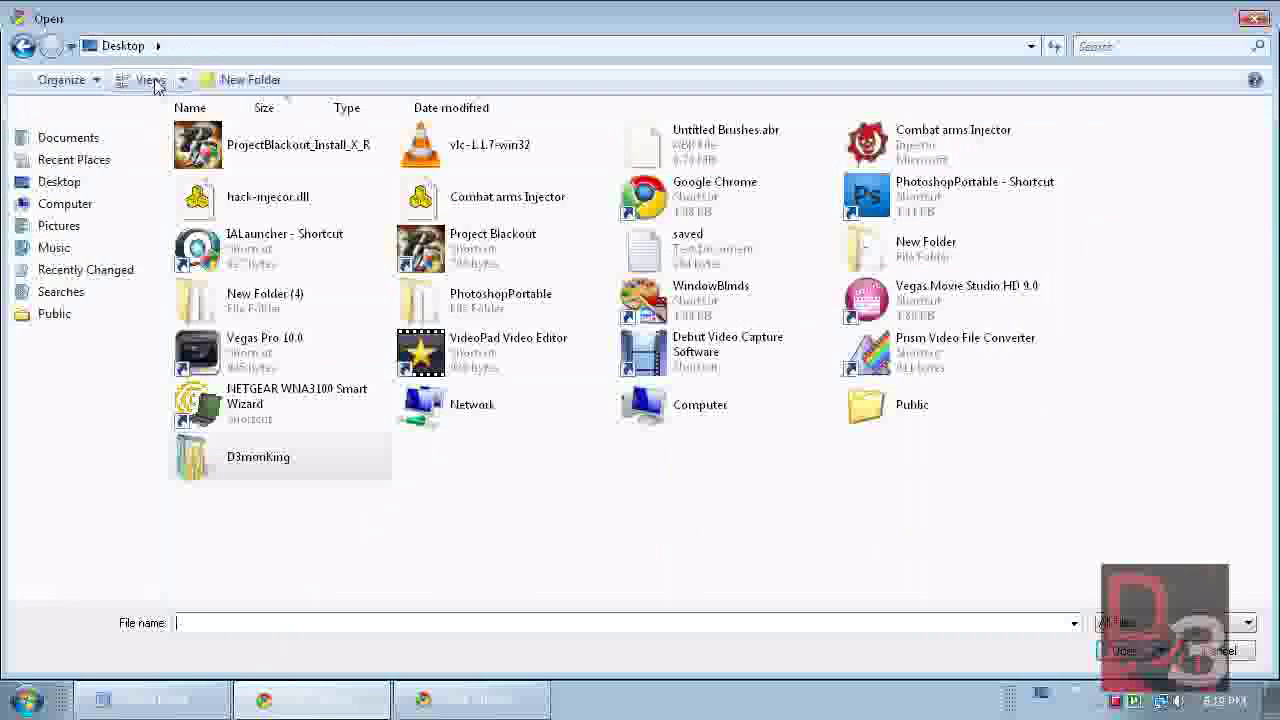
left_click(69, 137)
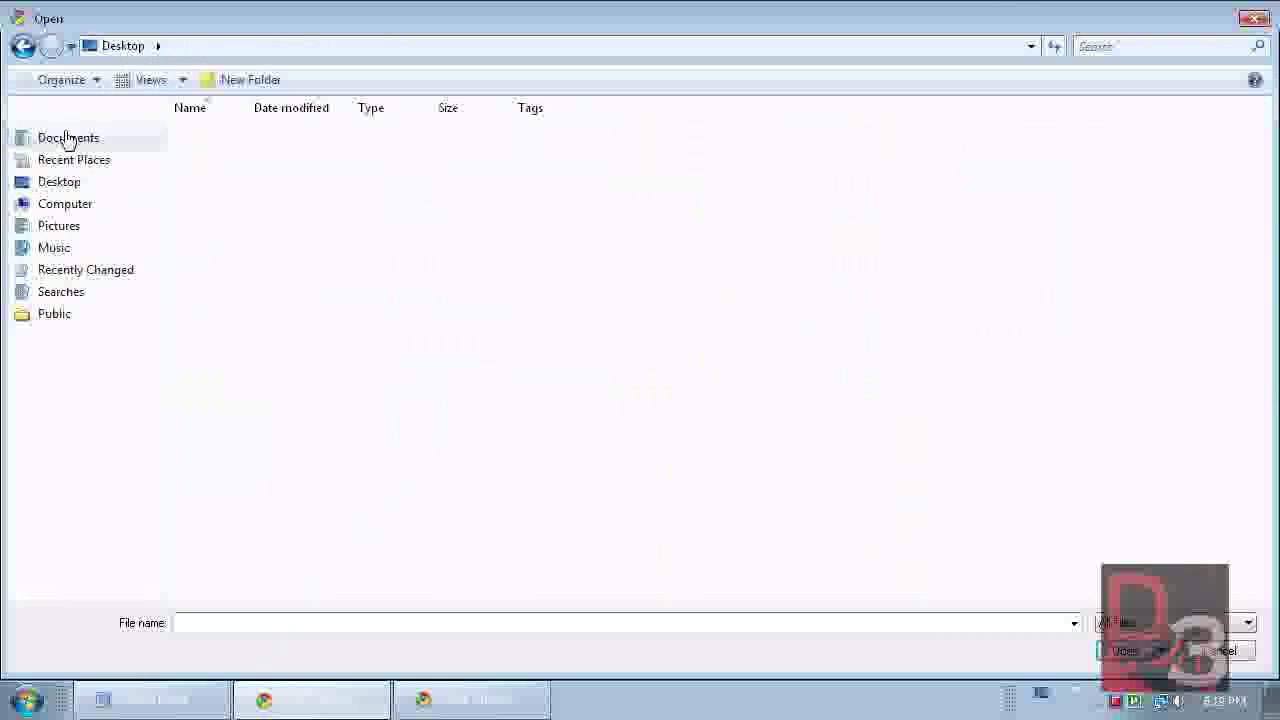
left_click(193, 46)
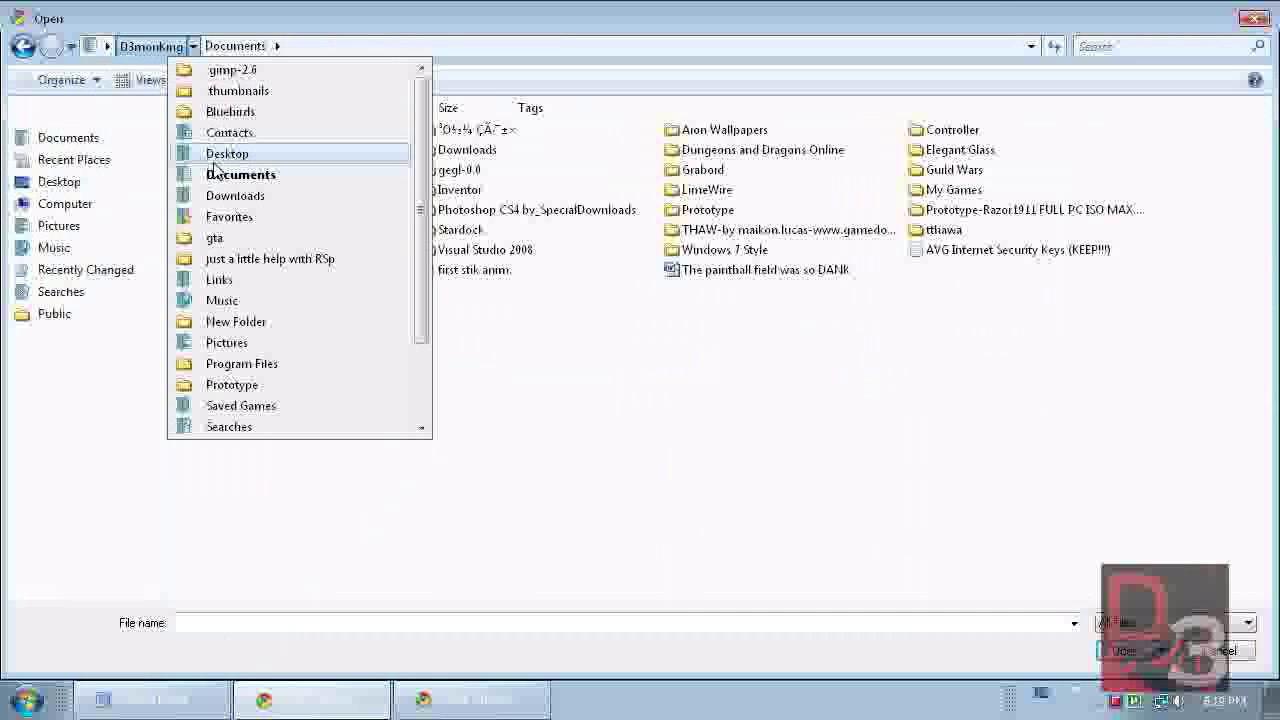
left_click(228, 198)
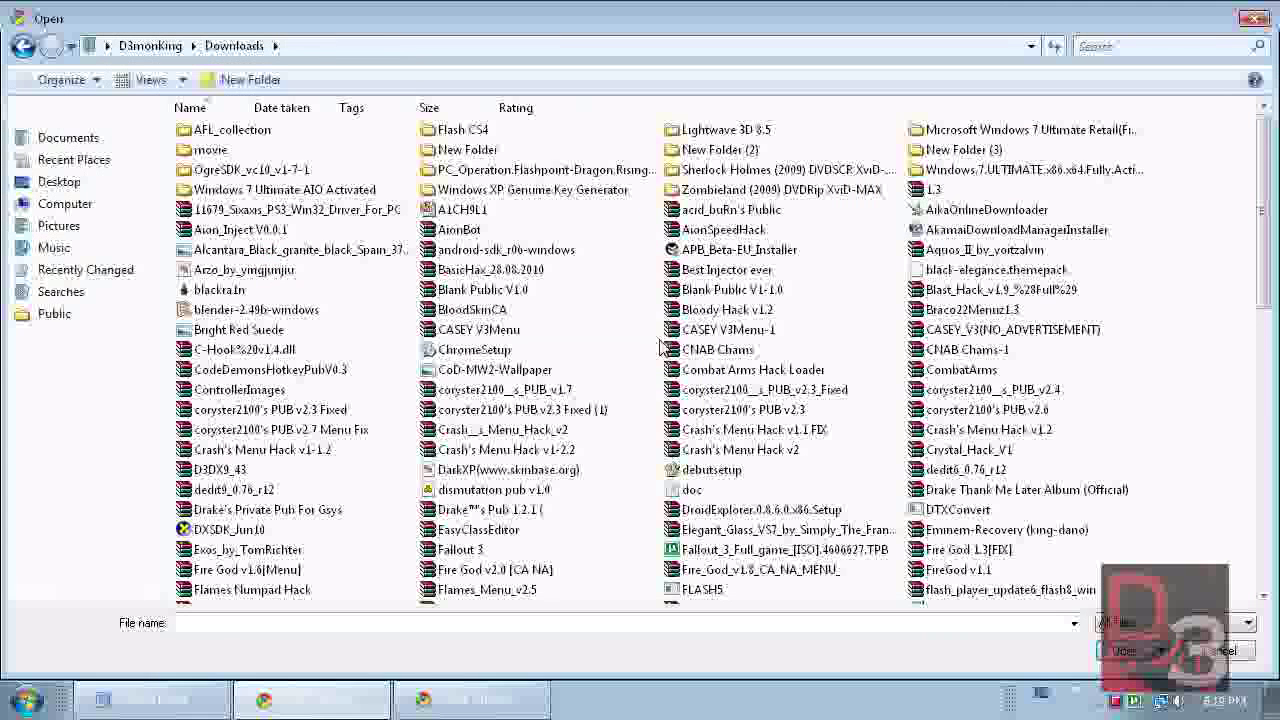
left_click_drag(1268, 240, 1251, 528)
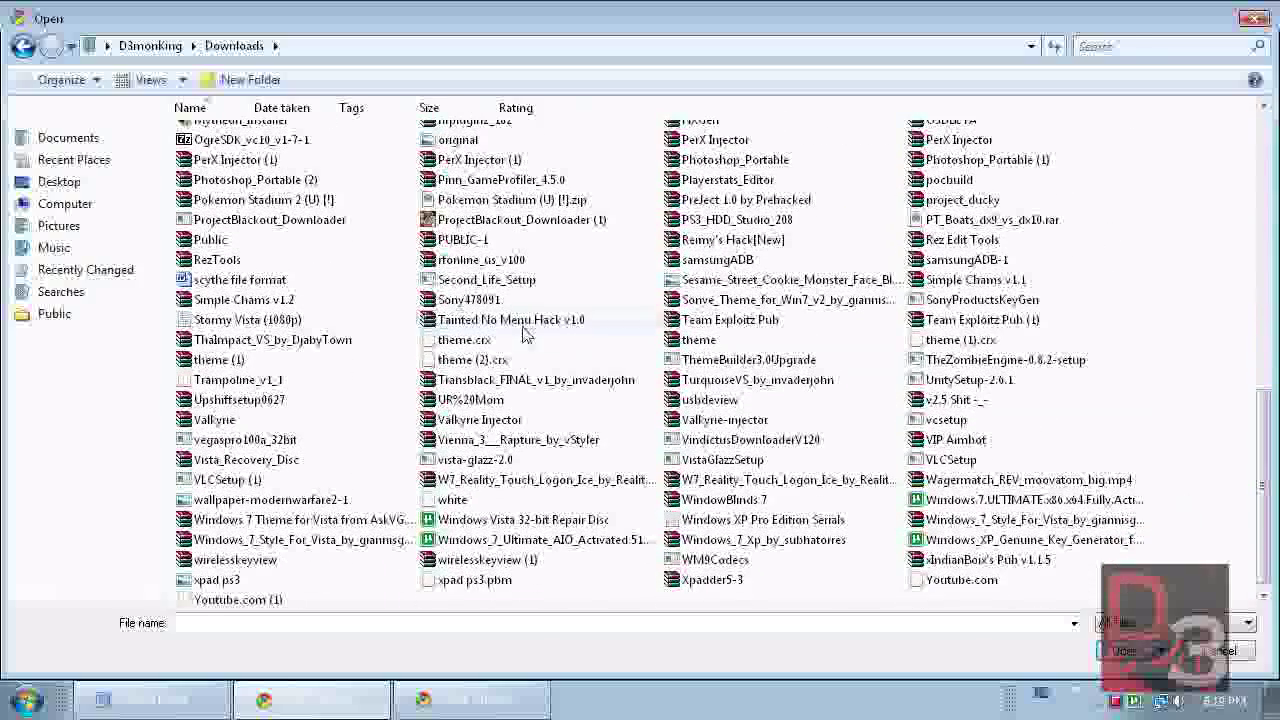
double_click(467, 366)
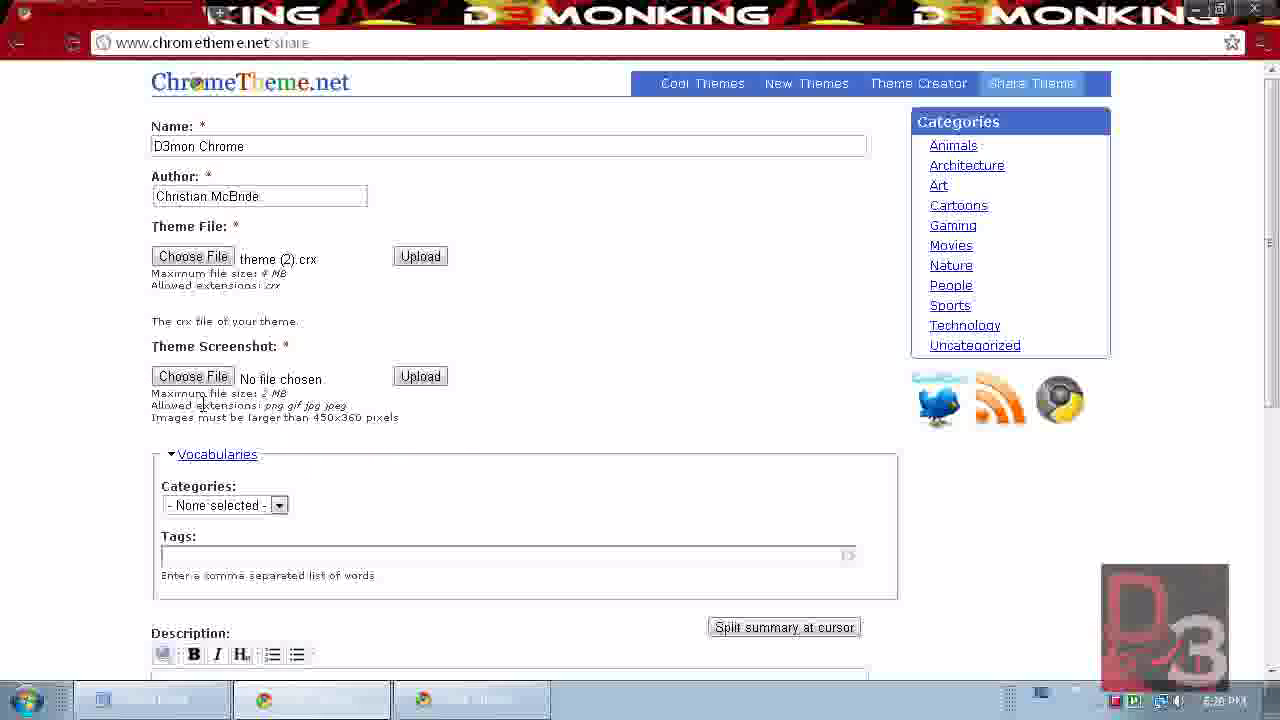
Set the theme category to Uncategorized
scroll(70, 395, "down", 2)
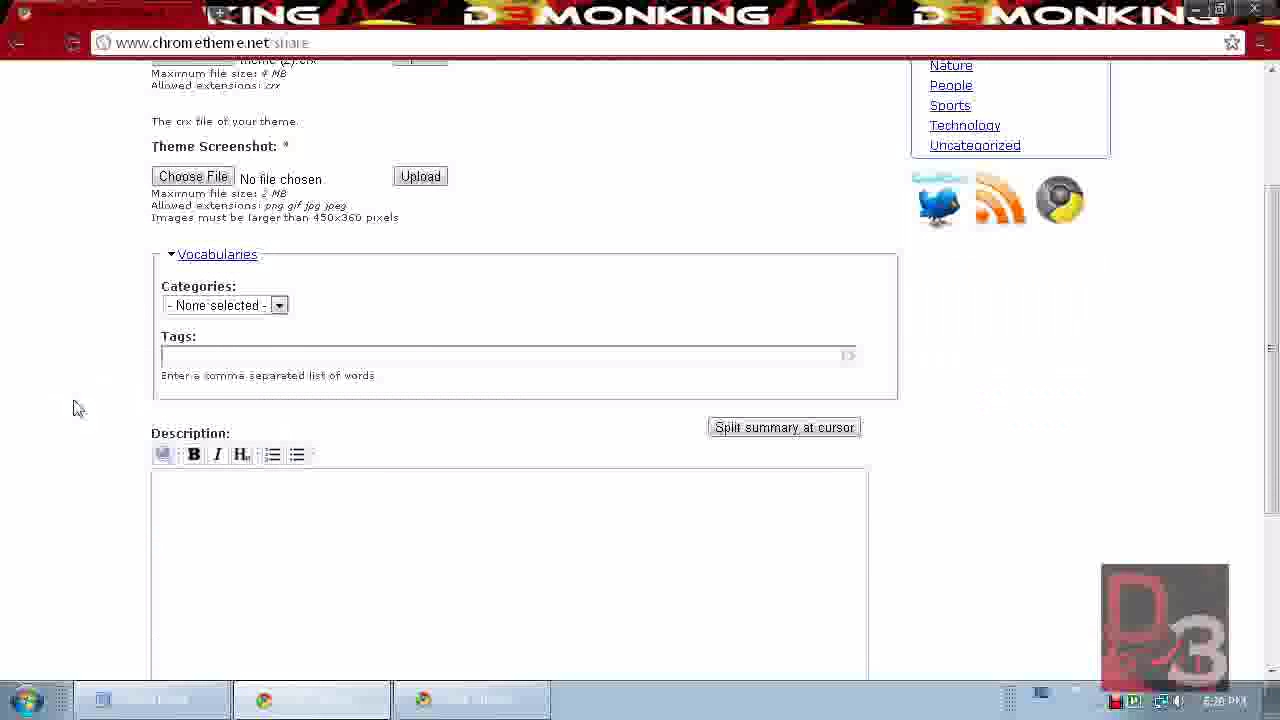
left_click(280, 306)
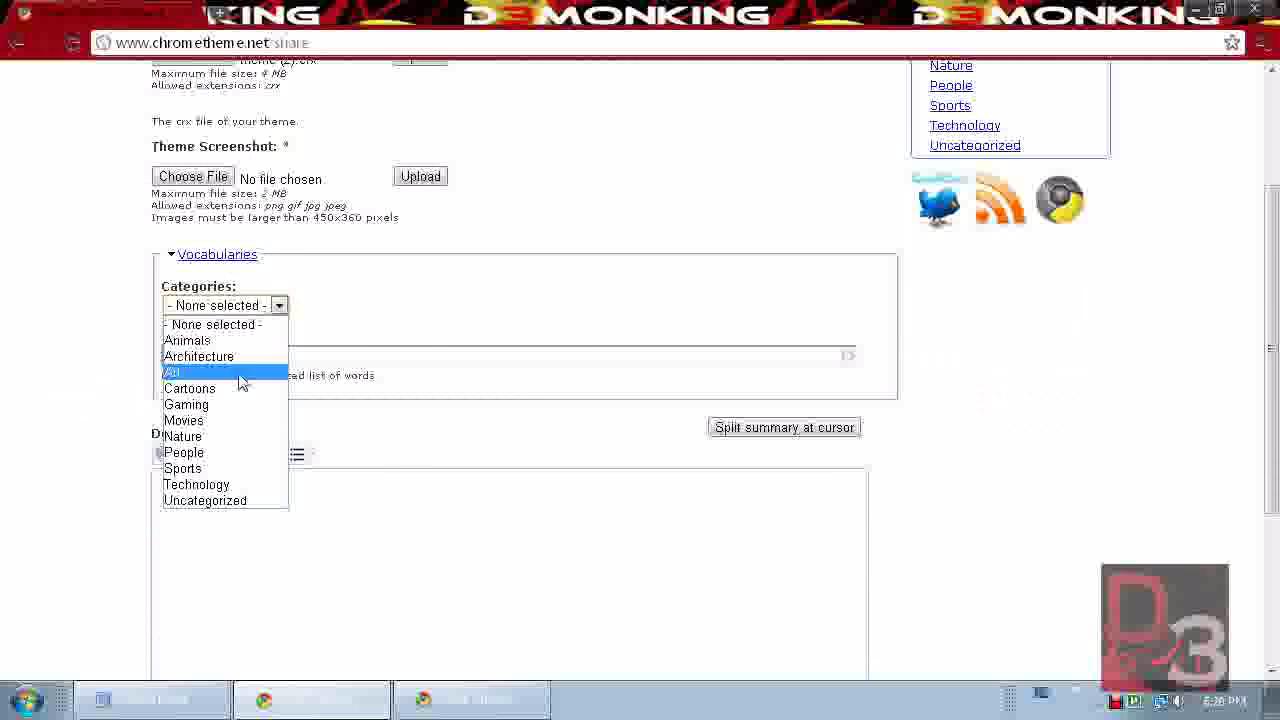
left_click(230, 500)
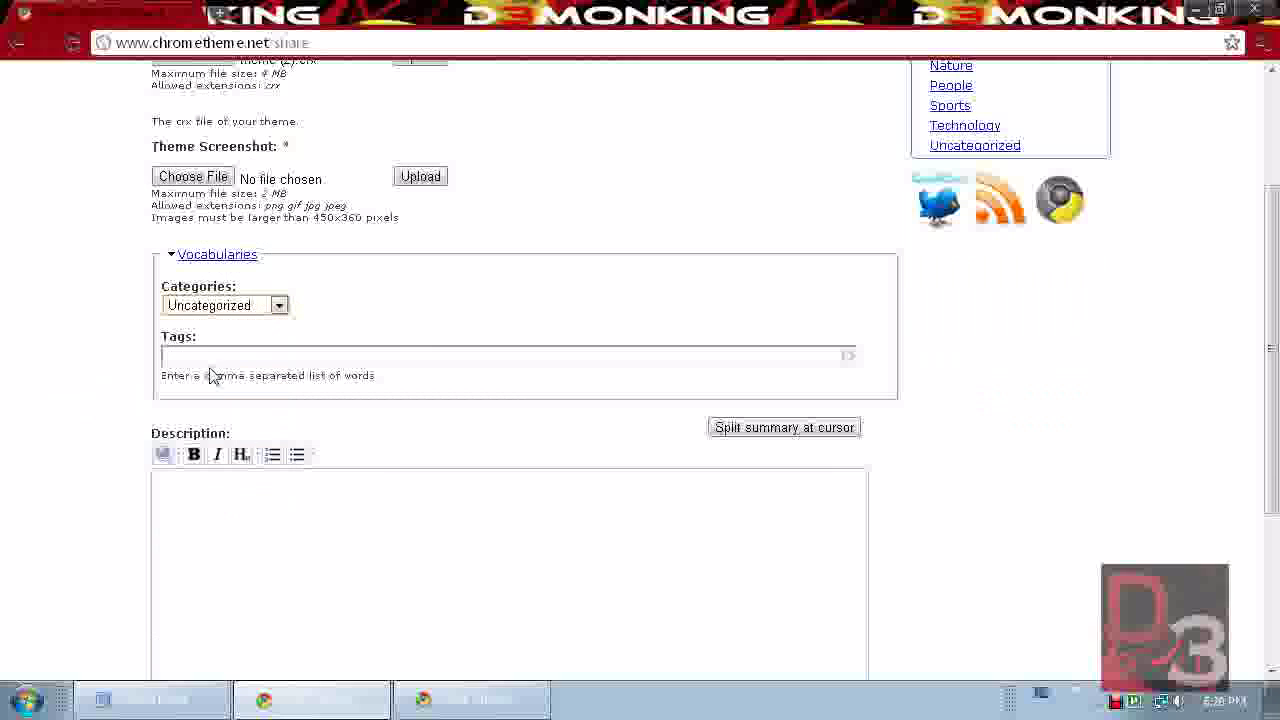
Submit the share form and check the Theme Screenshot required error
scroll(40, 318, "down", 1)
scroll(40, 318, "down", 1)
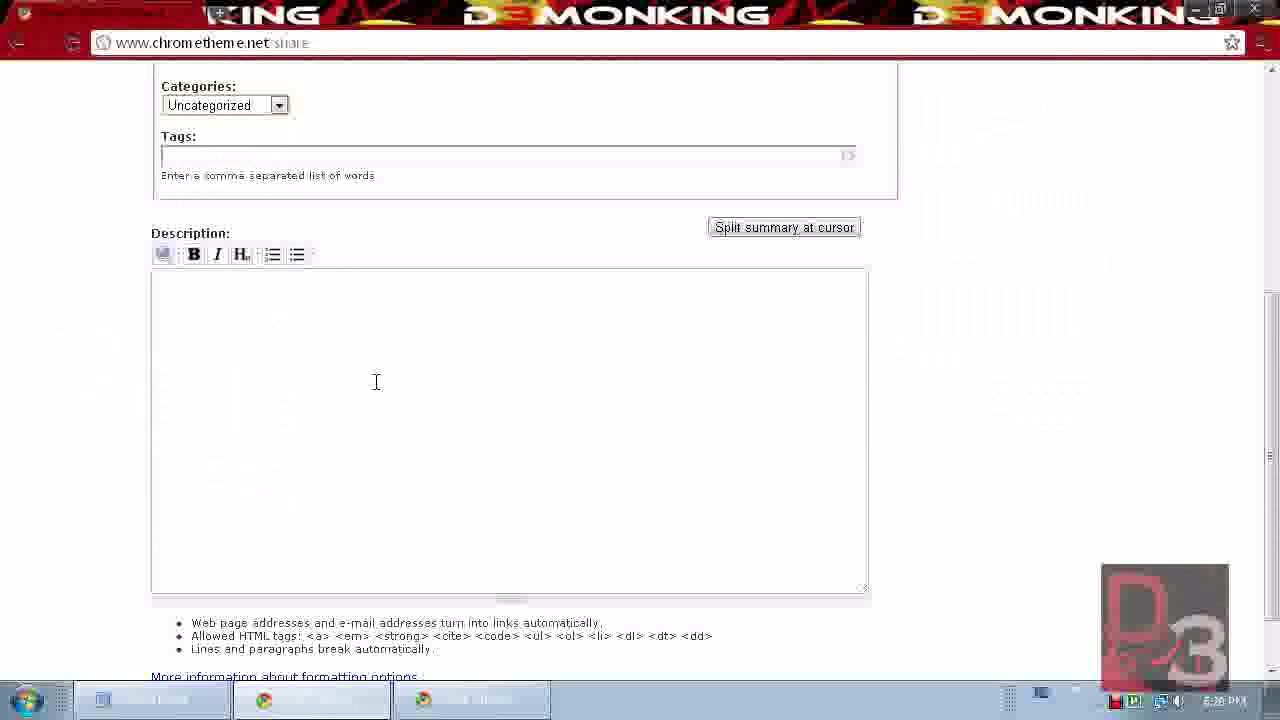
scroll(190, 368, "down", 1)
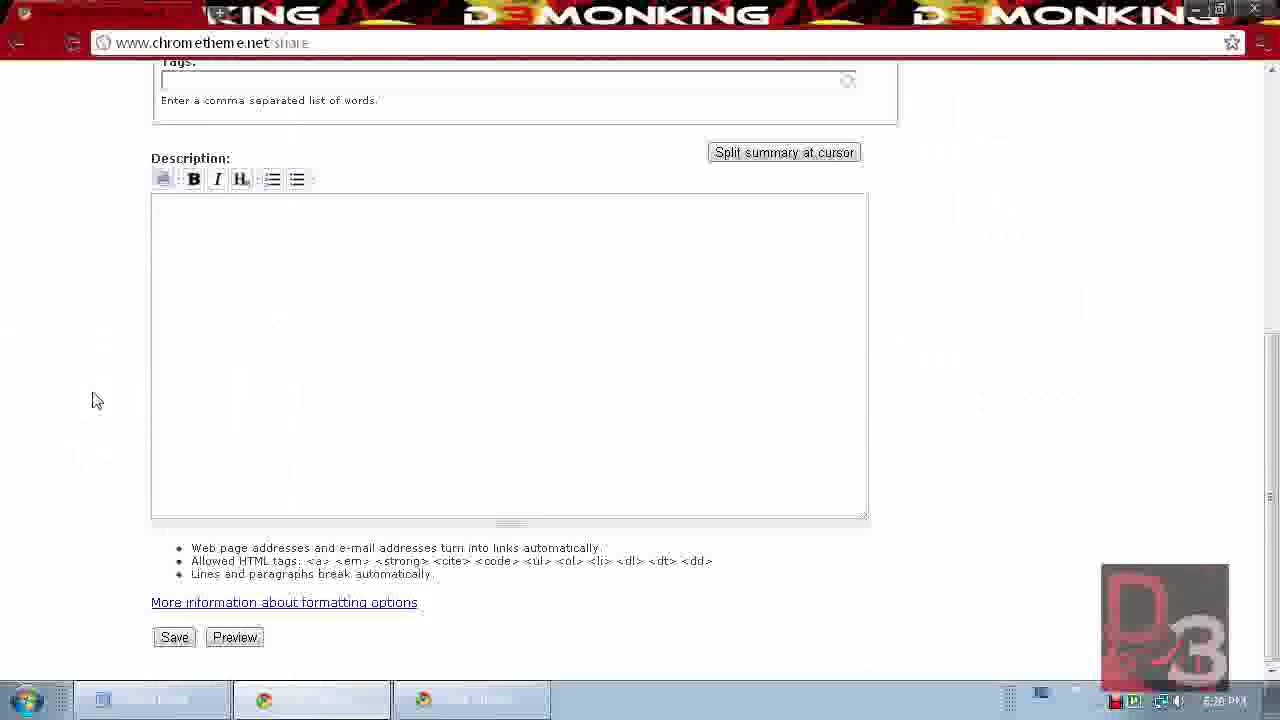
left_click(170, 640)
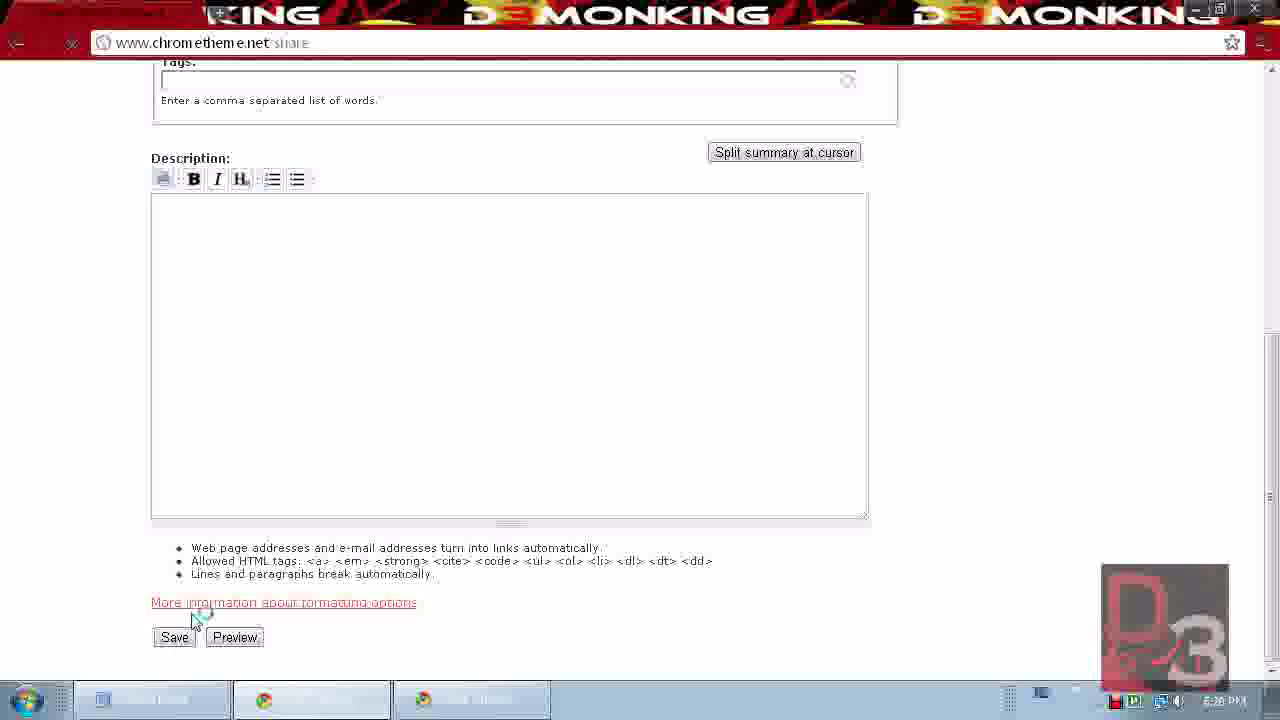
scroll(115, 310, "up", 4)
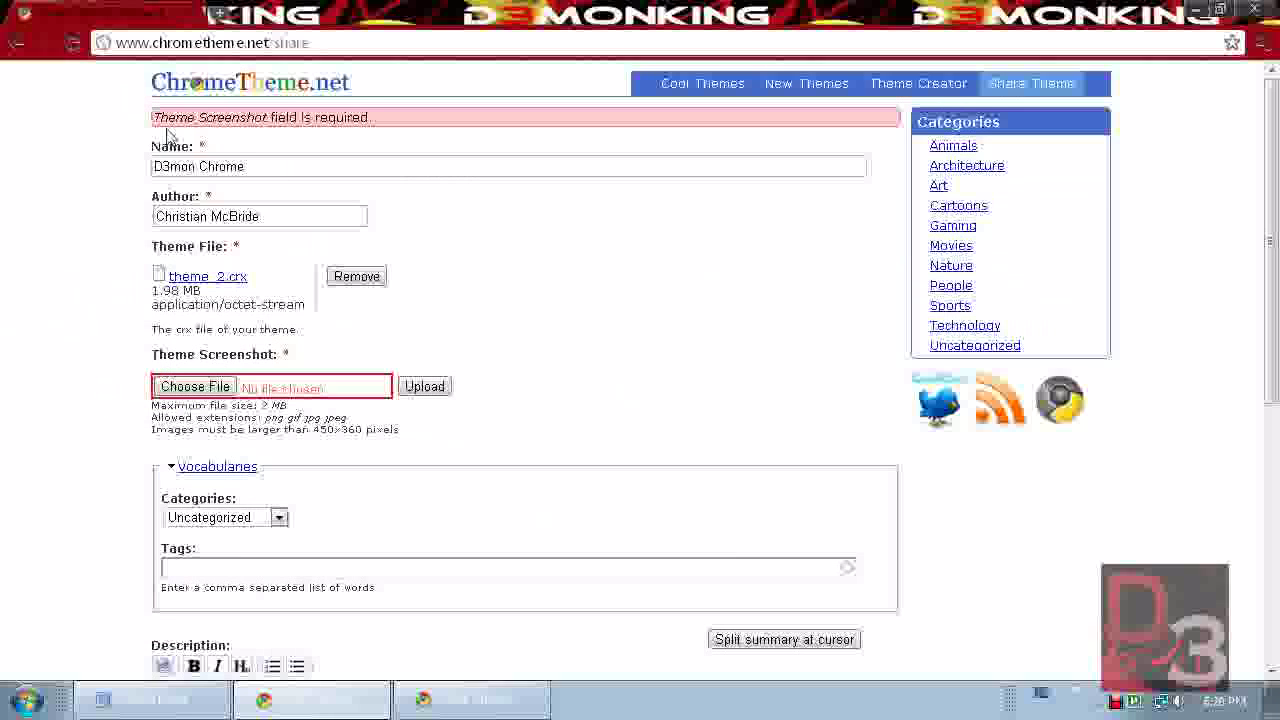
Retry the screenshot upload, then reload the share page without resubmitting the form data
left_click(435, 398)
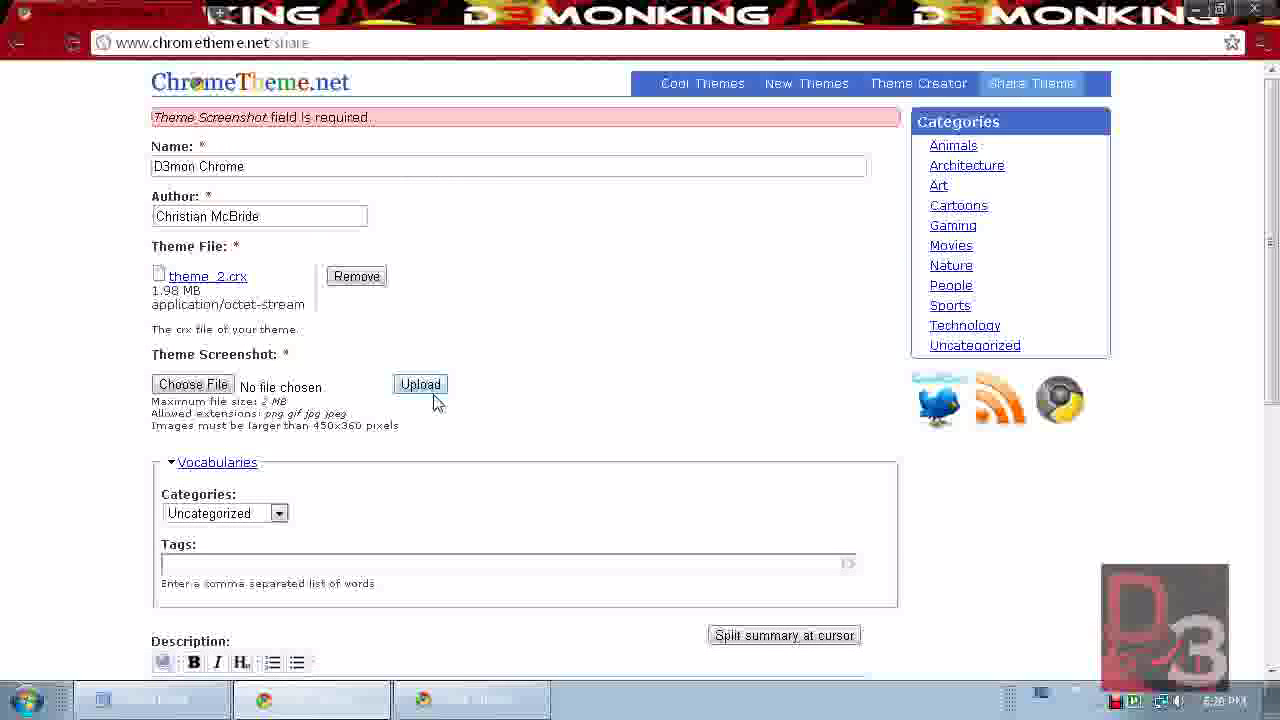
left_click(433, 397)
left_click(422, 391)
key("F5")
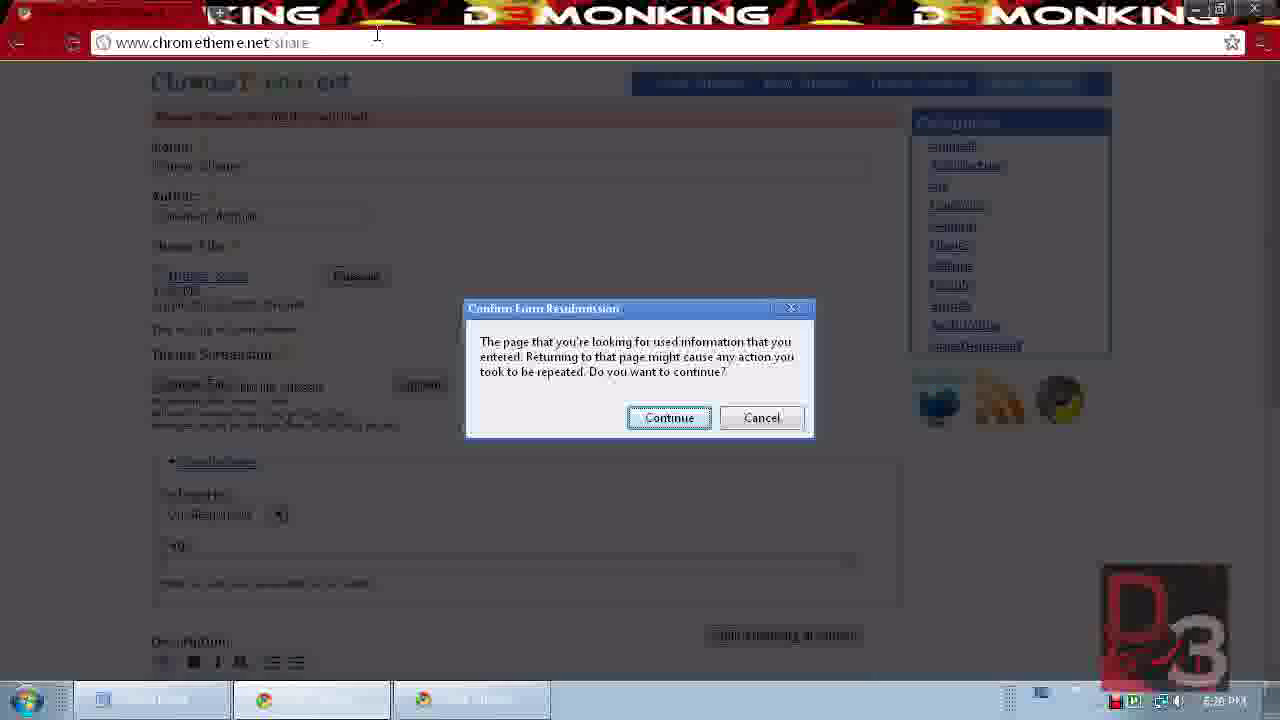
left_click(755, 417)
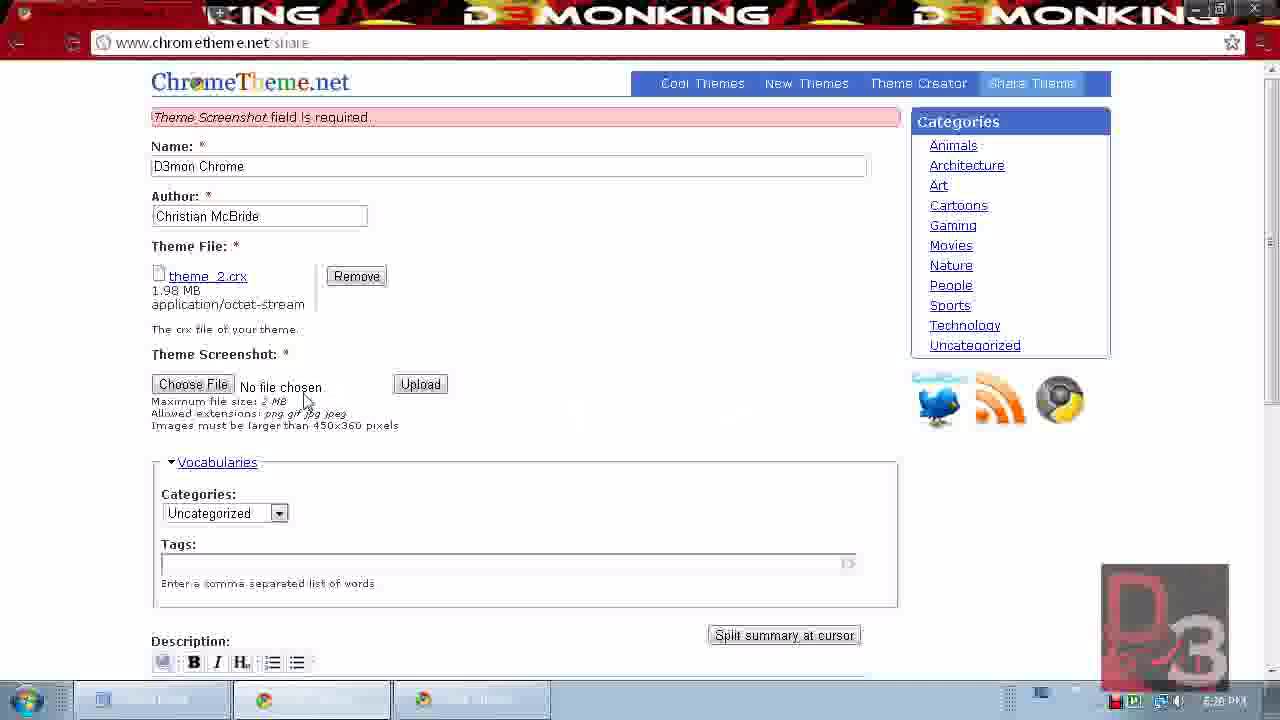
Choose chrome.jpg from the Pictures folder as the Theme Screenshot
left_click(222, 388)
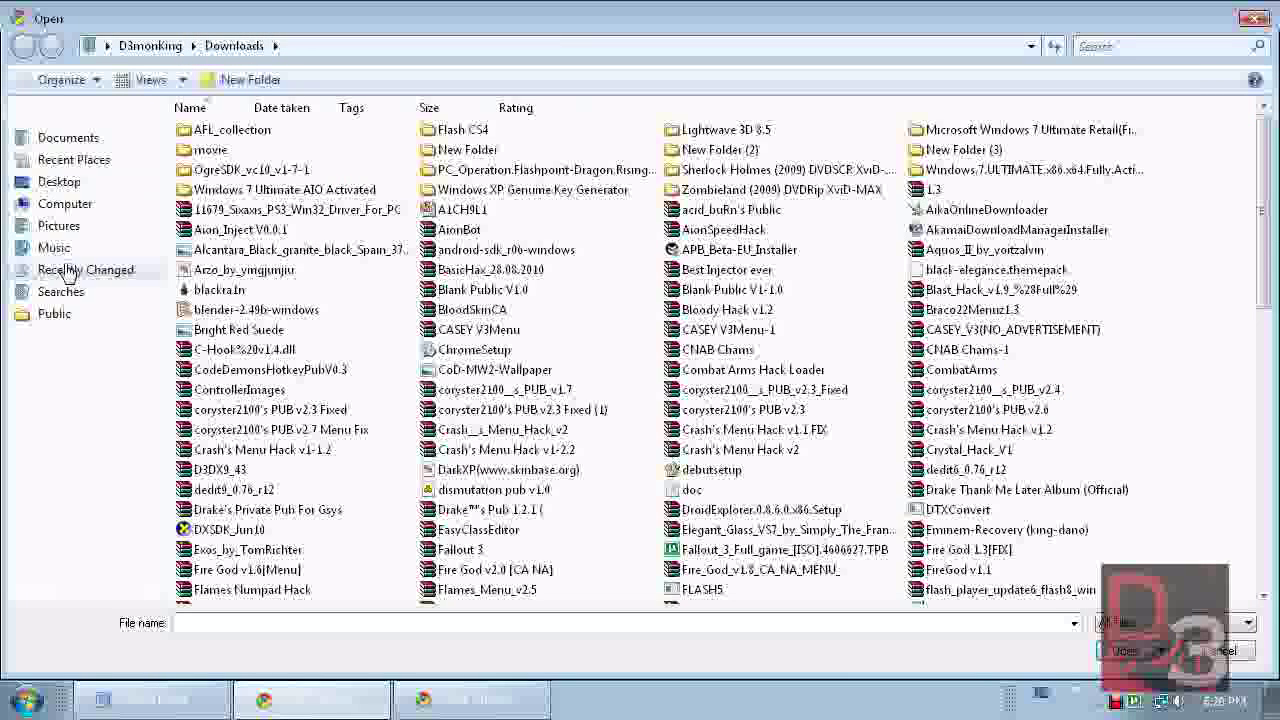
left_click(52, 228)
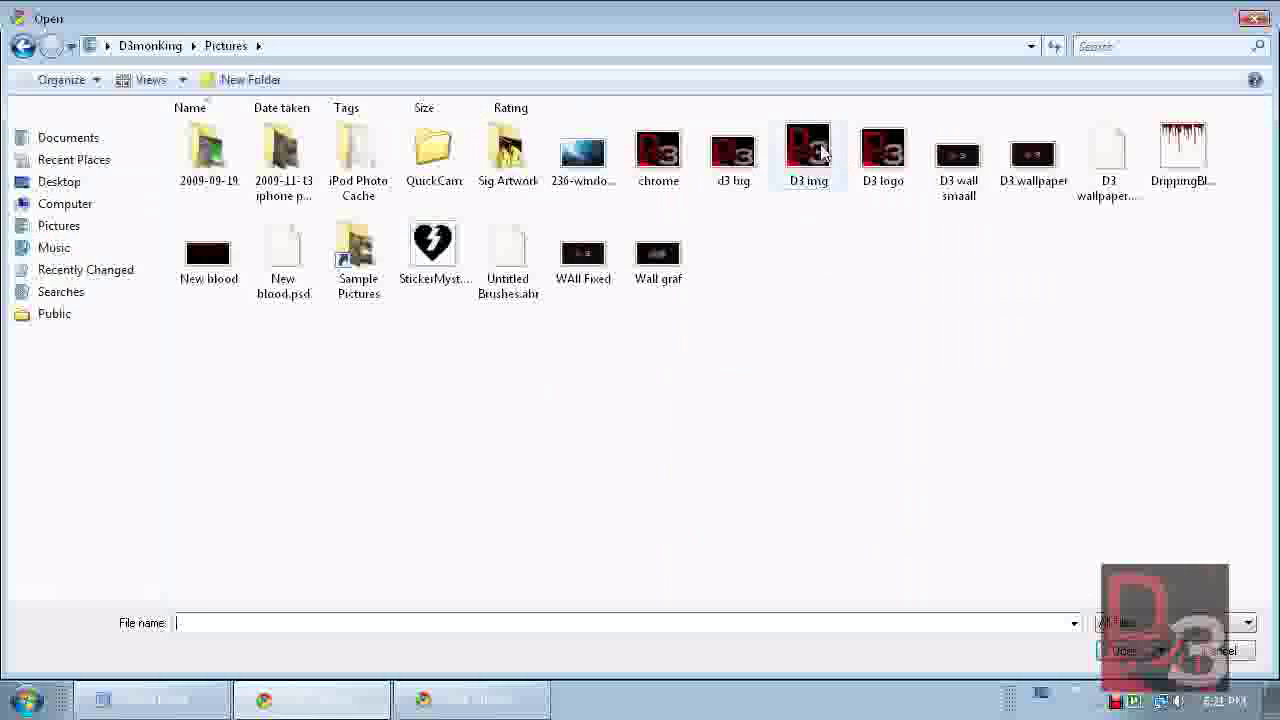
left_click(660, 155)
left_click(1125, 650)
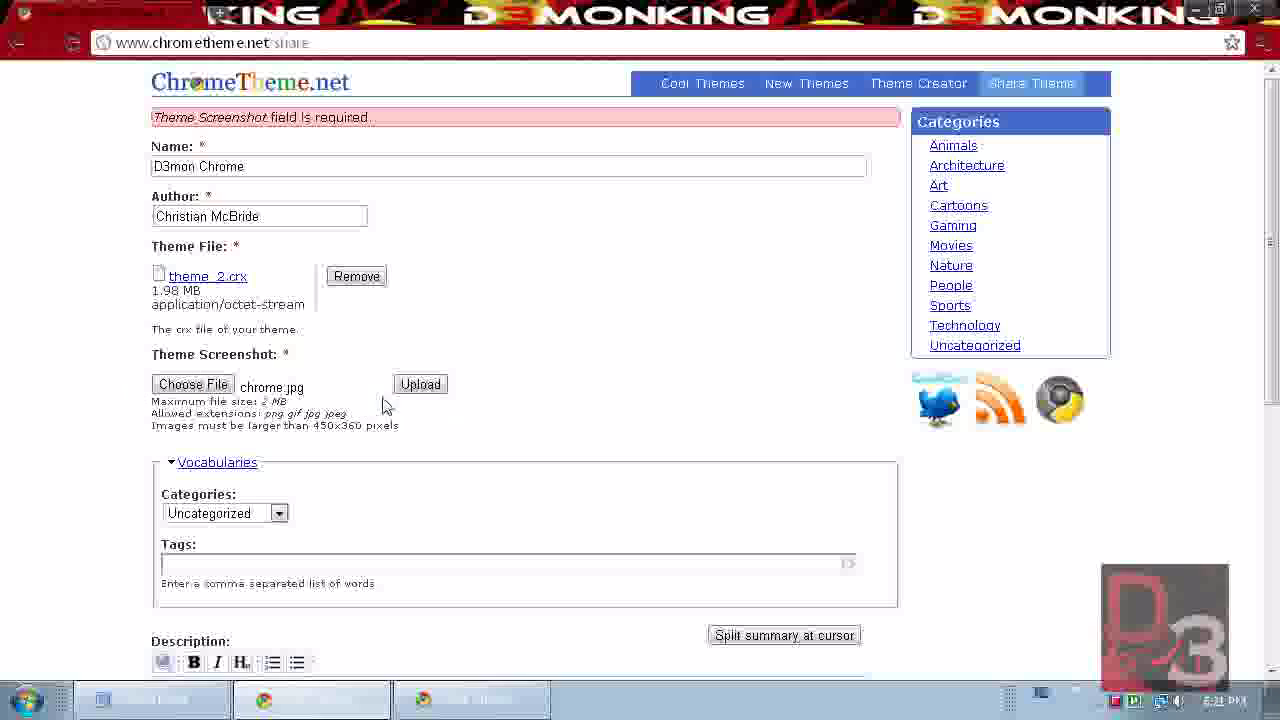
Upload chrome.jpg as the theme screenshot
left_click(410, 385)
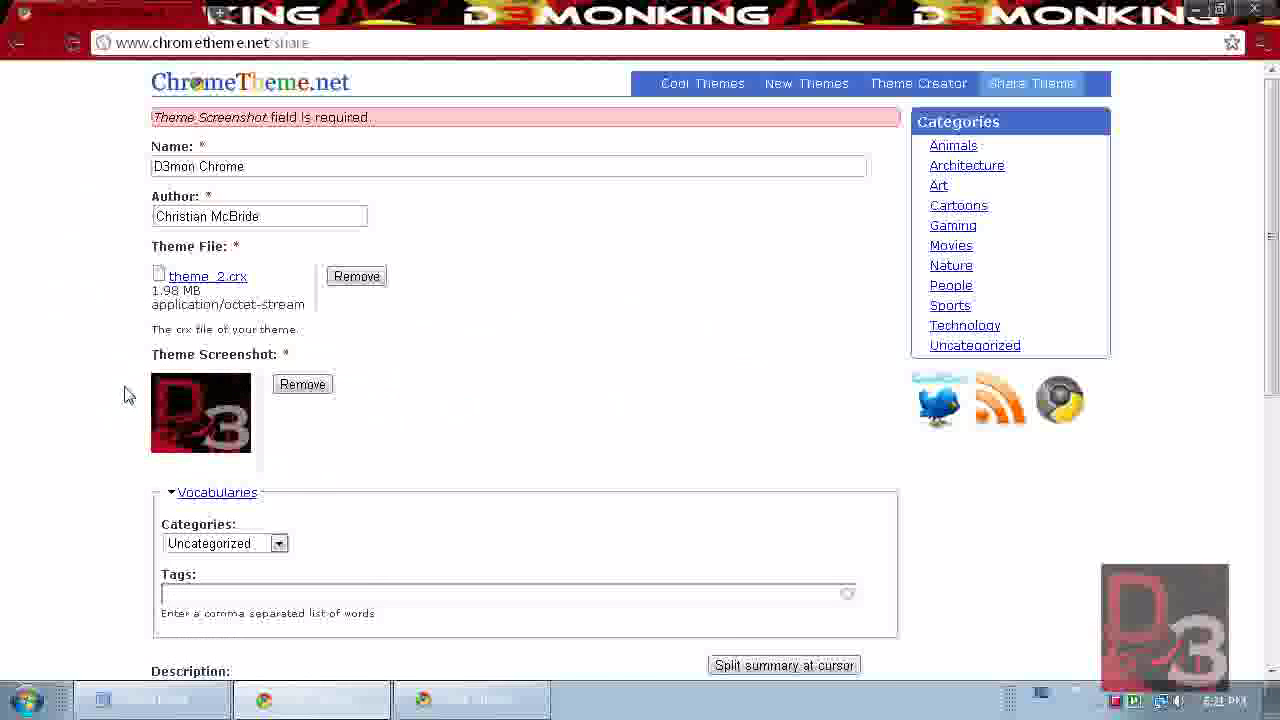
scroll(125, 393, "down", 5)
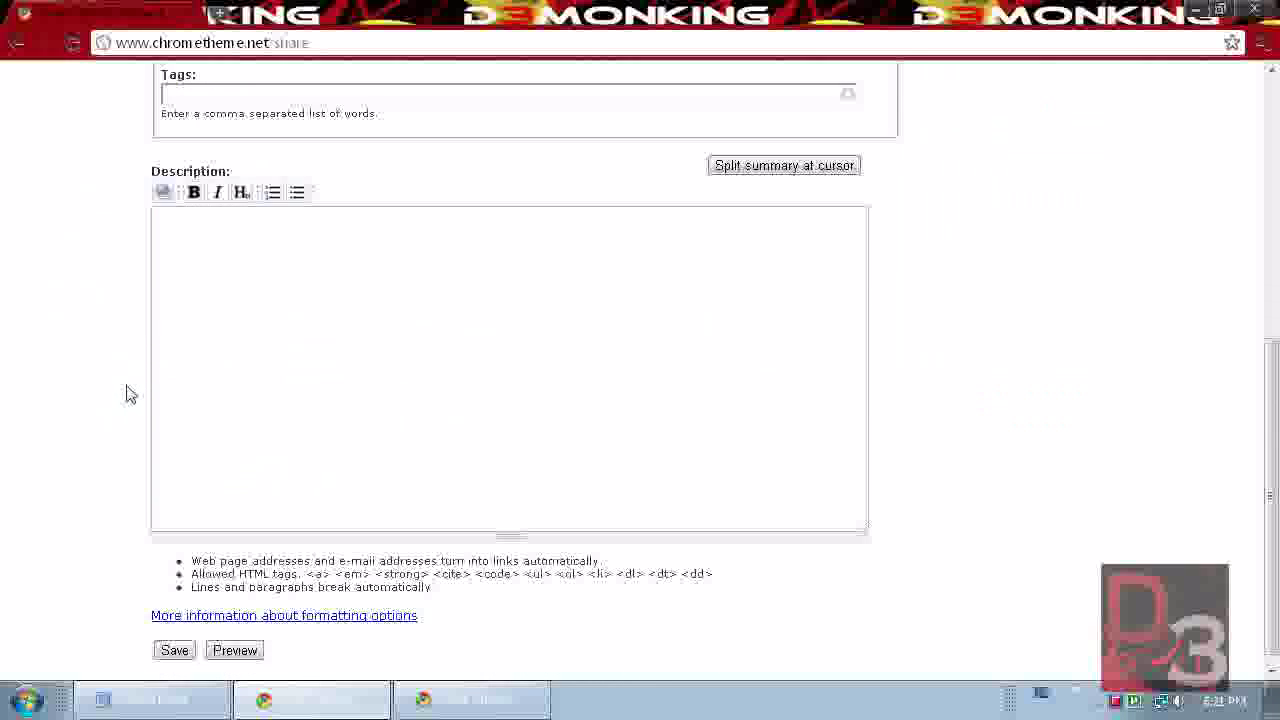
scroll(127, 393, "up", 4)
scroll(127, 393, "up", 1)
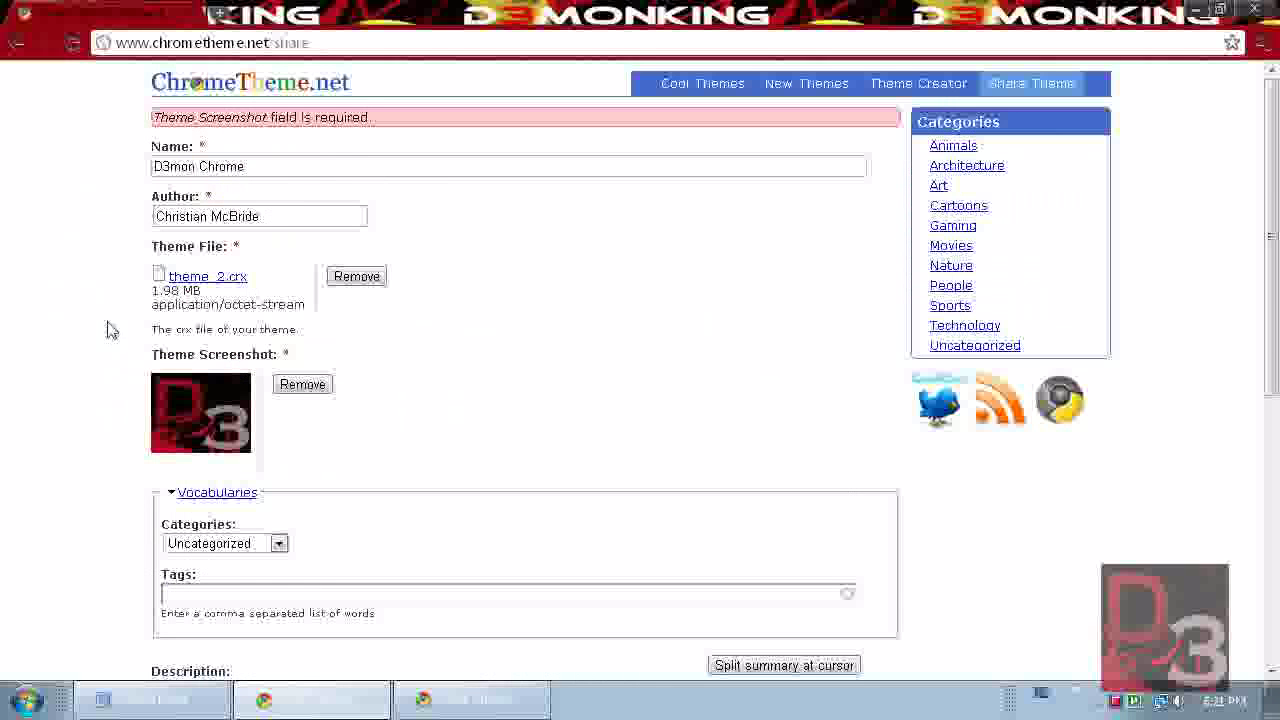
Save the Share Theme form to publish D3mon Chrome
scroll(120, 370, "down", 1)
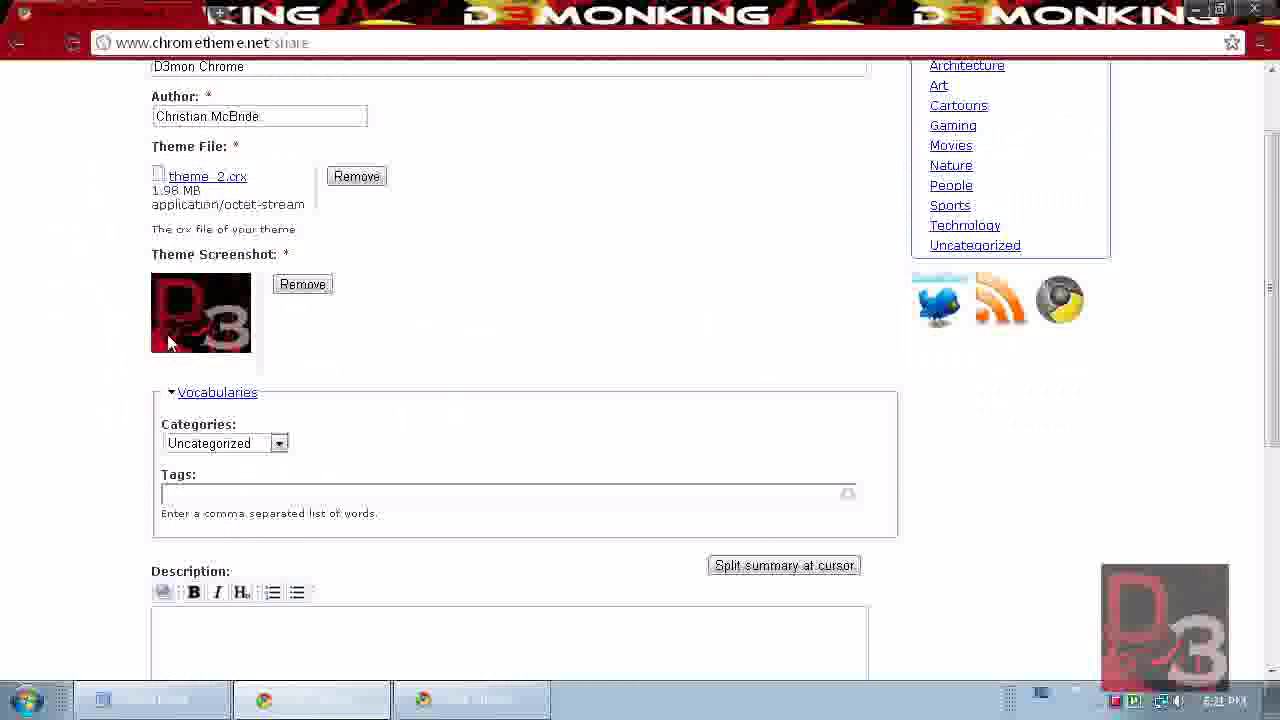
scroll(137, 271, "down", 1)
scroll(129, 237, "up", 1)
scroll(71, 309, "down", 4)
left_click(172, 637)
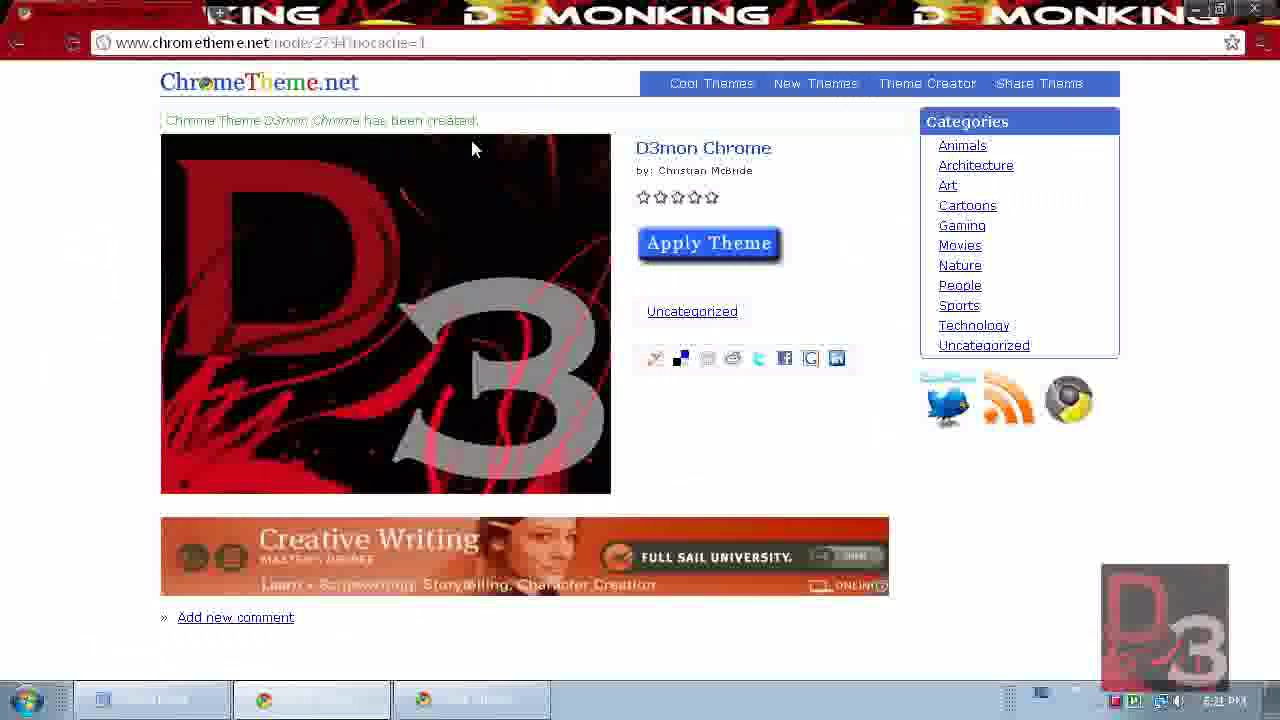
Close the new theme page window and the theme creator window
key("alt+F4")
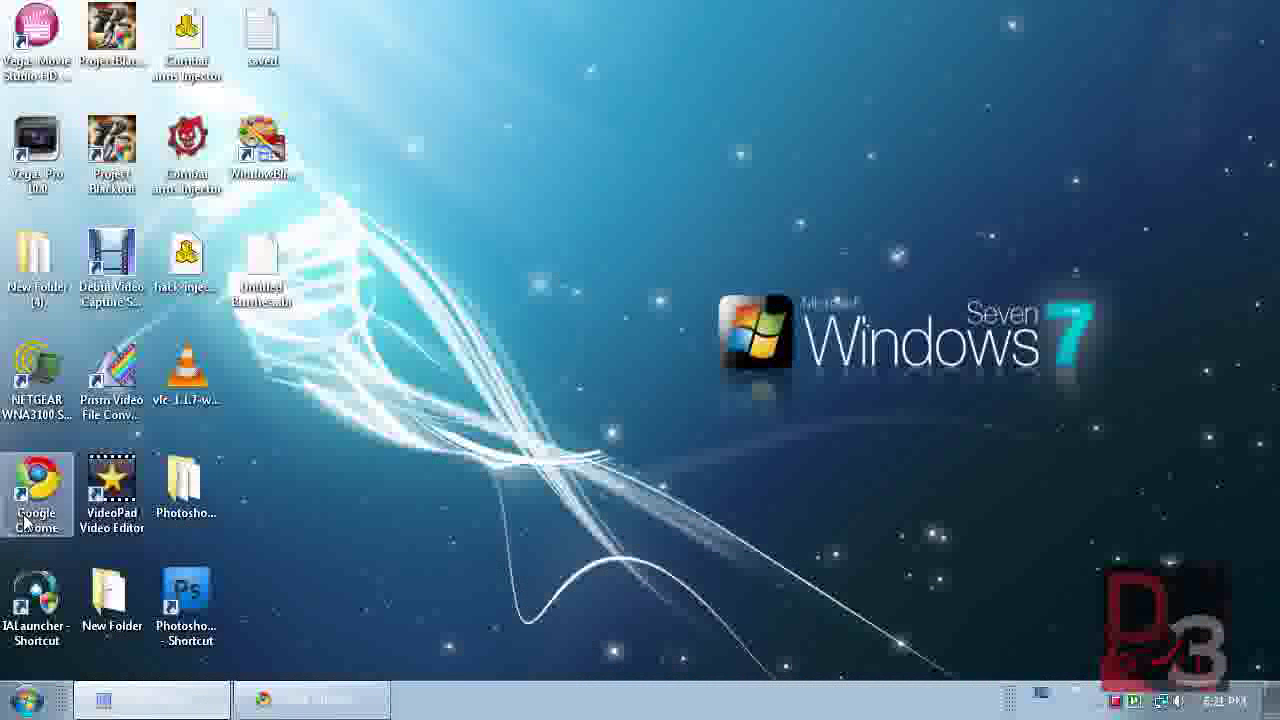
left_click(300, 700)
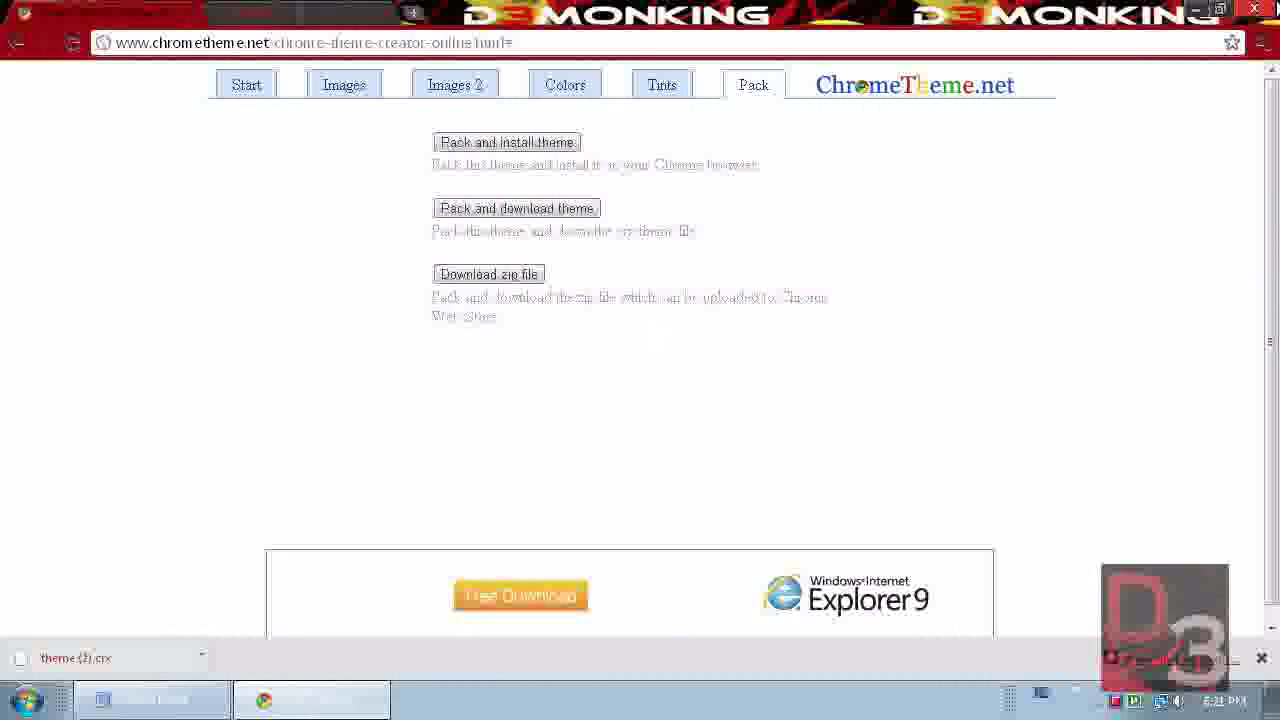
left_click(1255, 9)
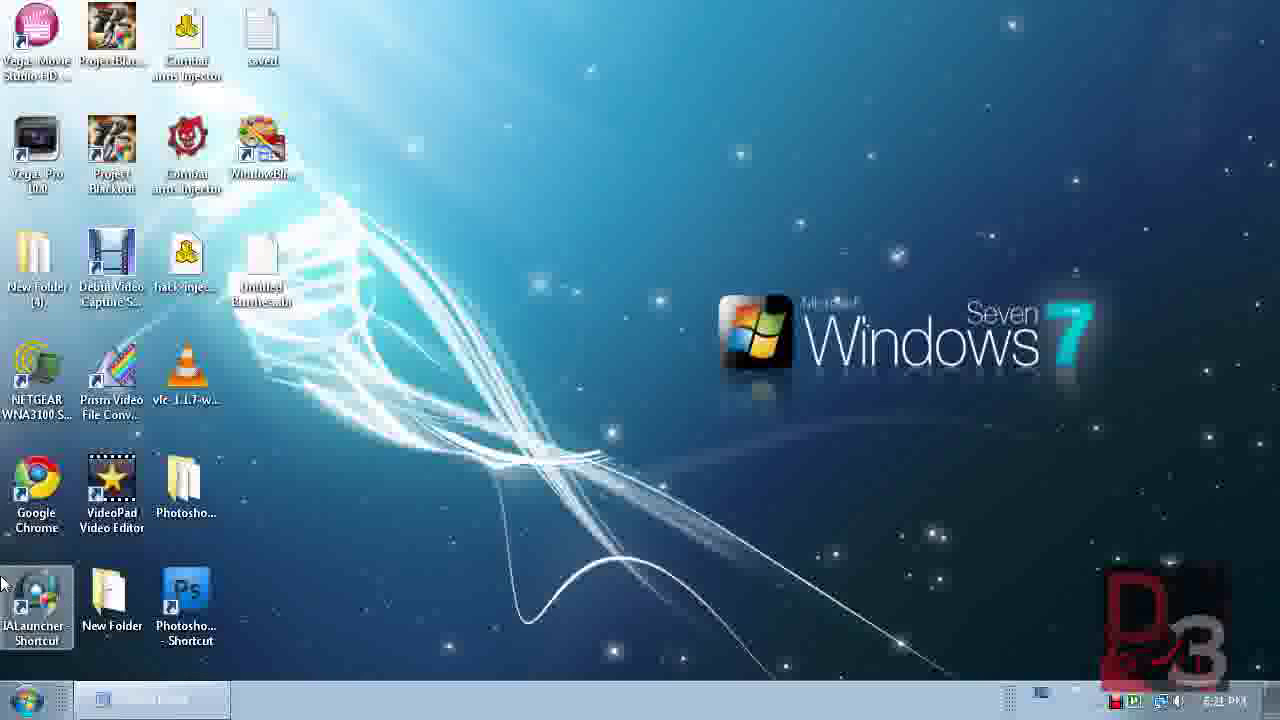
Relaunch Google Chrome from the desktop and load chrometheme.net
double_click(36, 465)
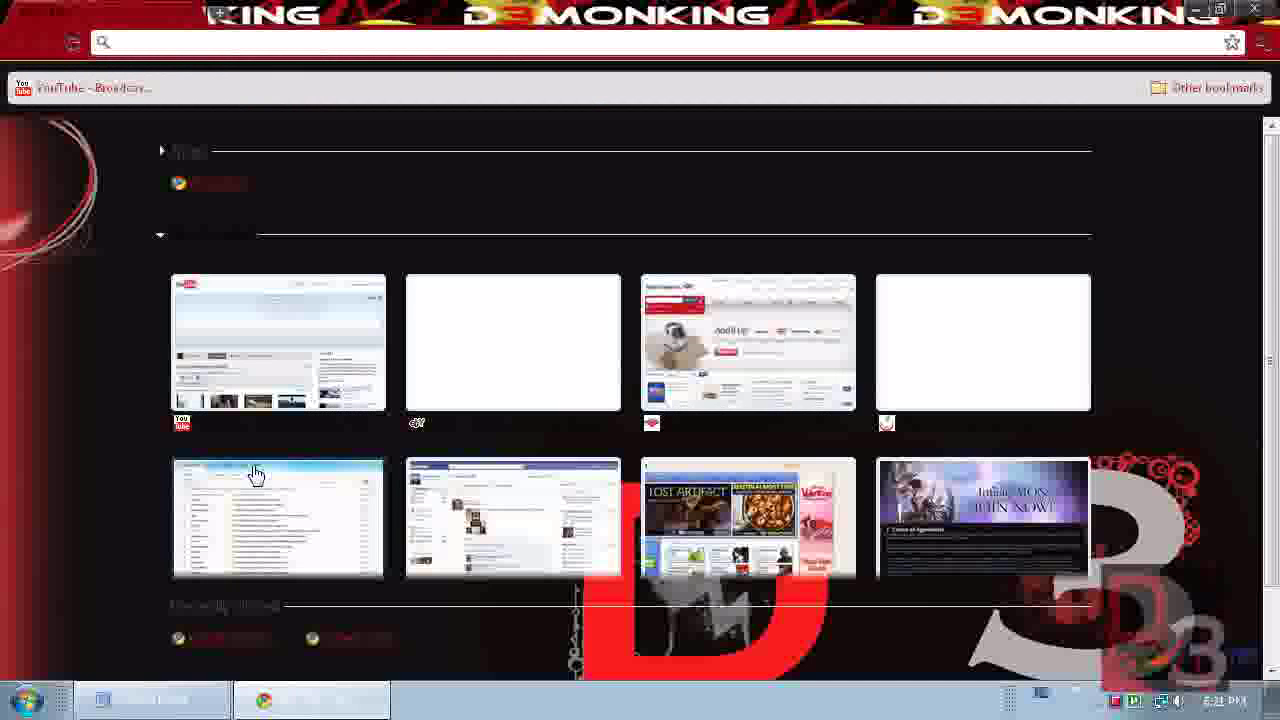
right_click(367, 40)
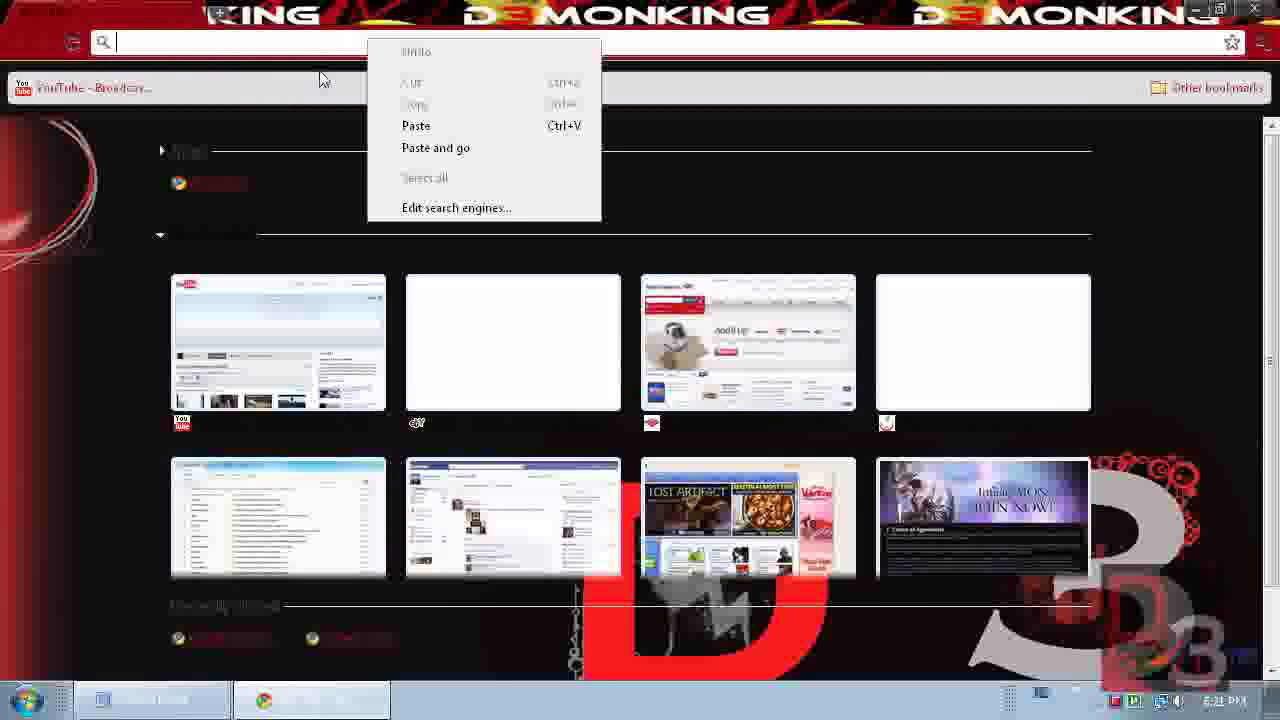
left_click(231, 46)
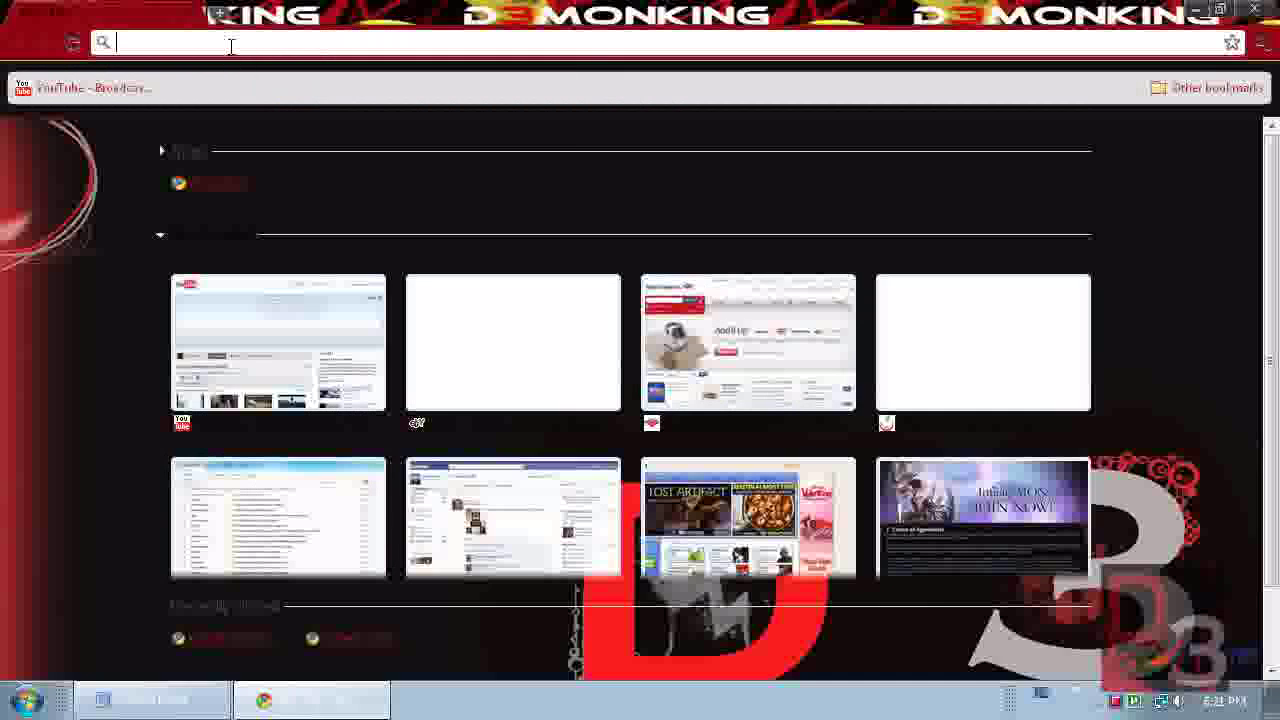
type("chrometheme.net")
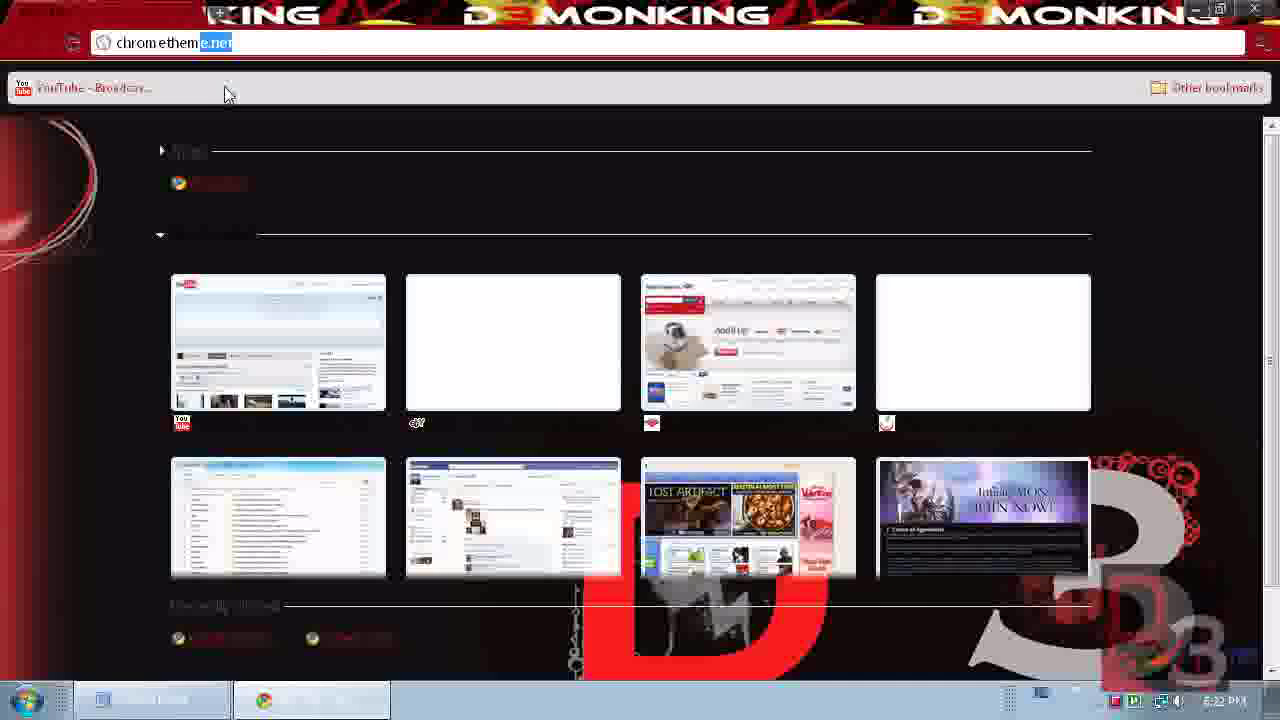
key("Return")
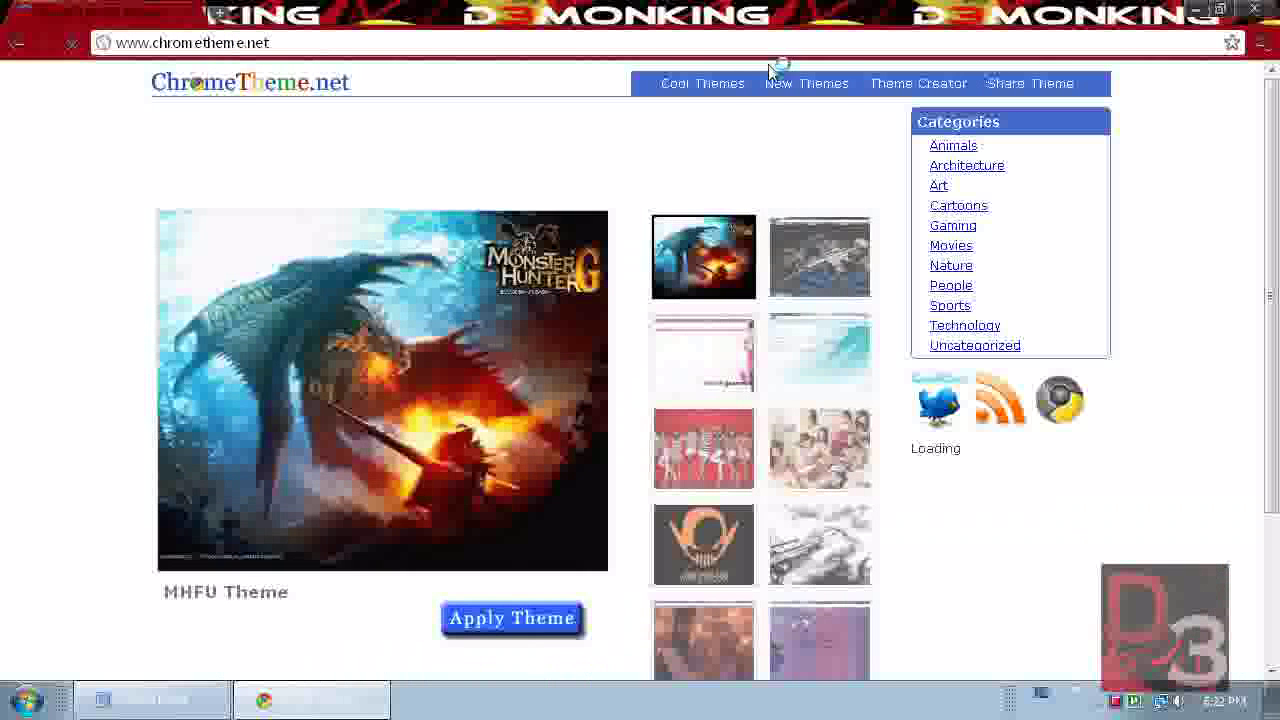
Install D3mon Chrome from New Themes, confirming the warning, then minimize Chrome
left_click(780, 90)
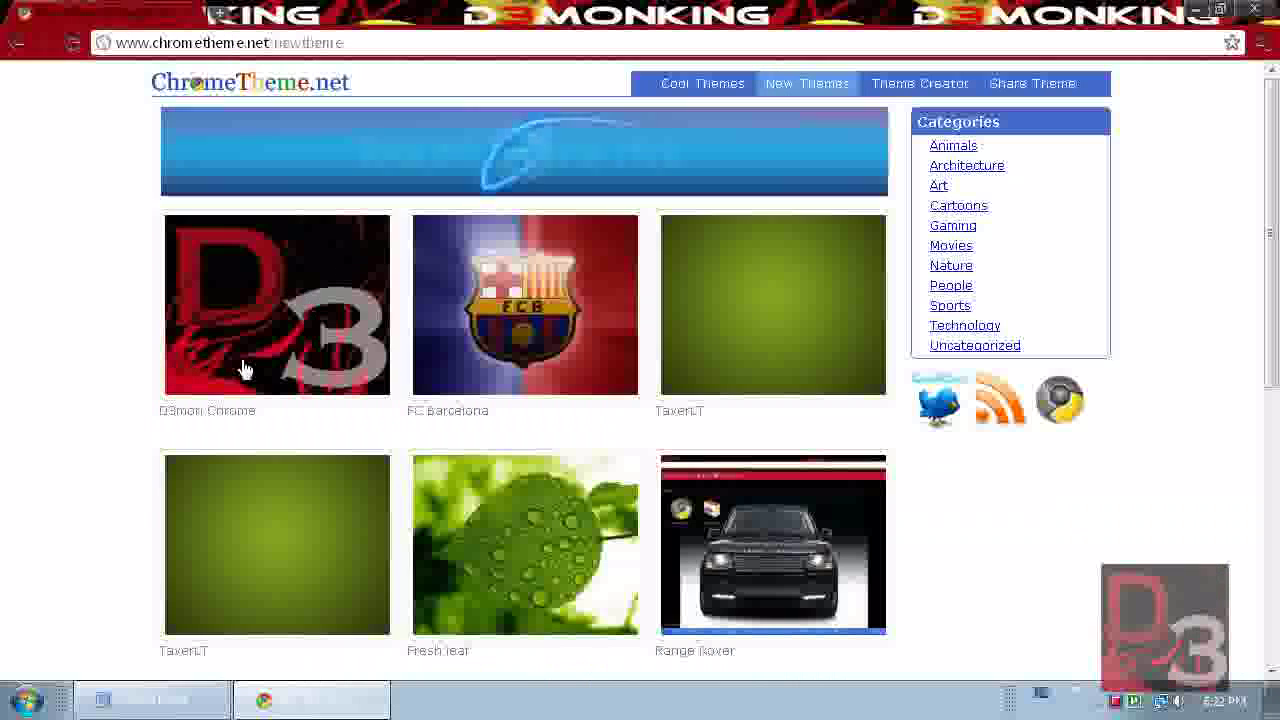
left_click(279, 358)
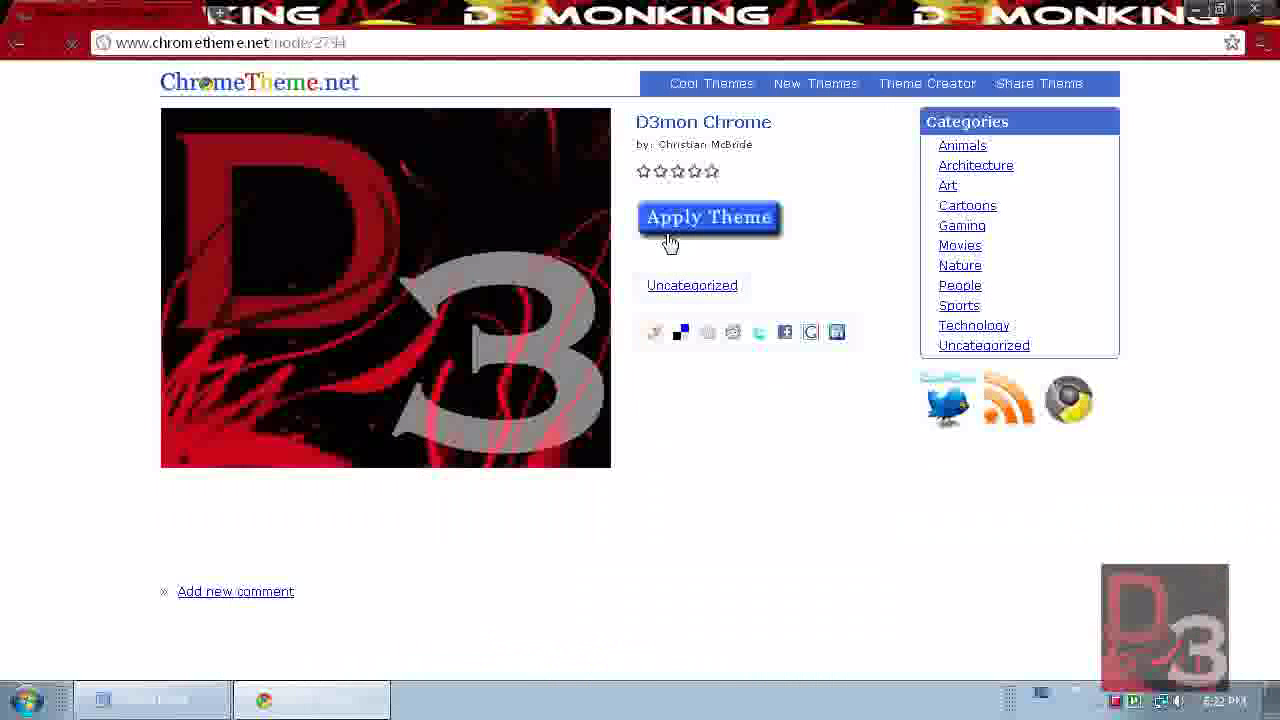
left_click(670, 234)
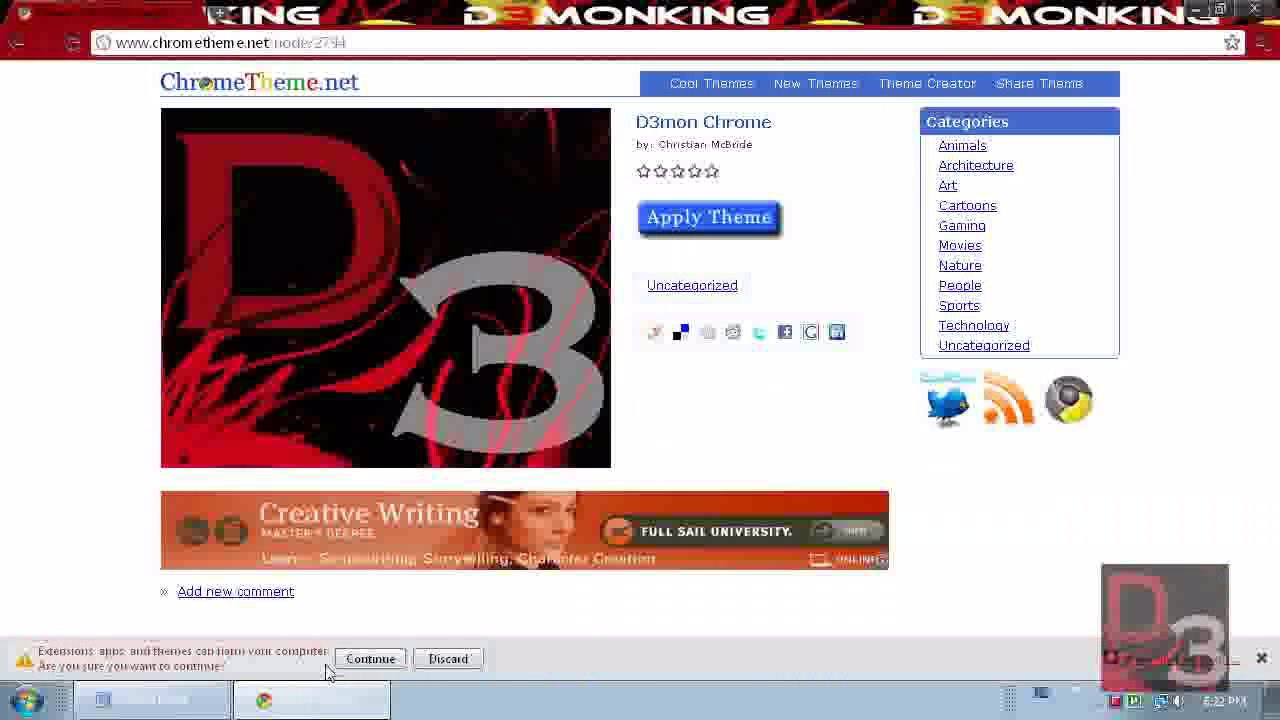
left_click(345, 663)
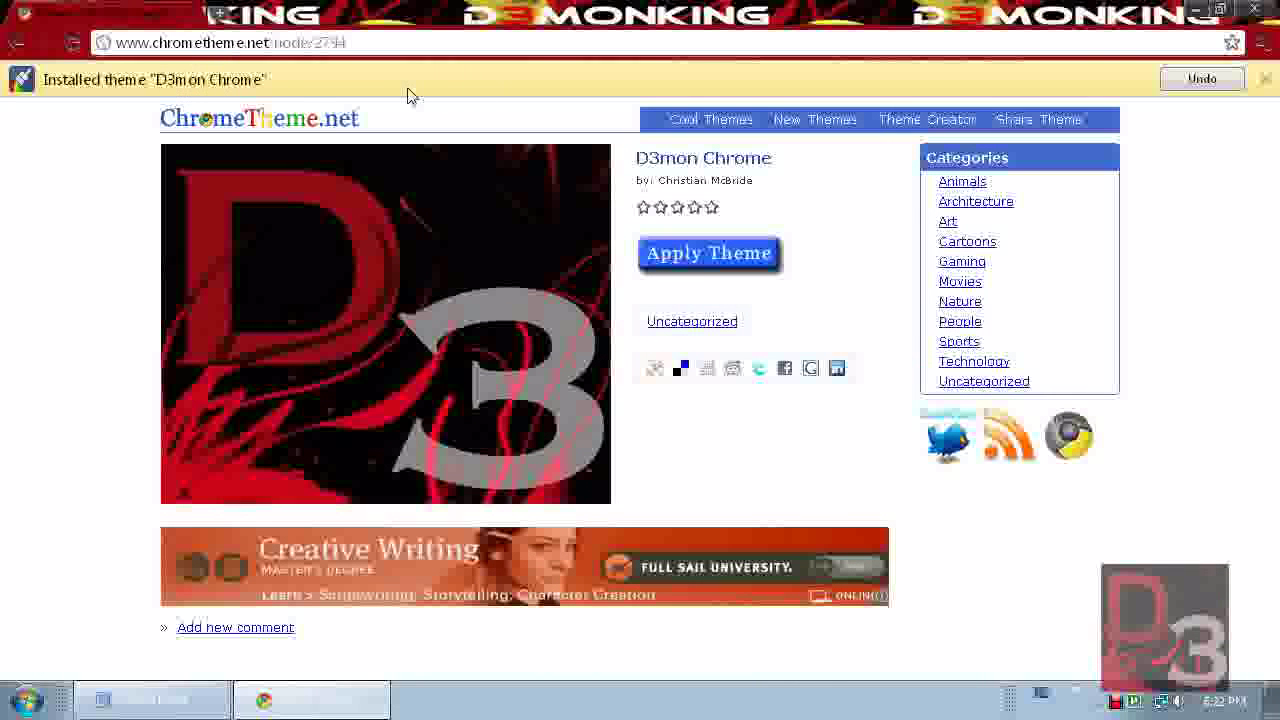
left_click(1192, 10)
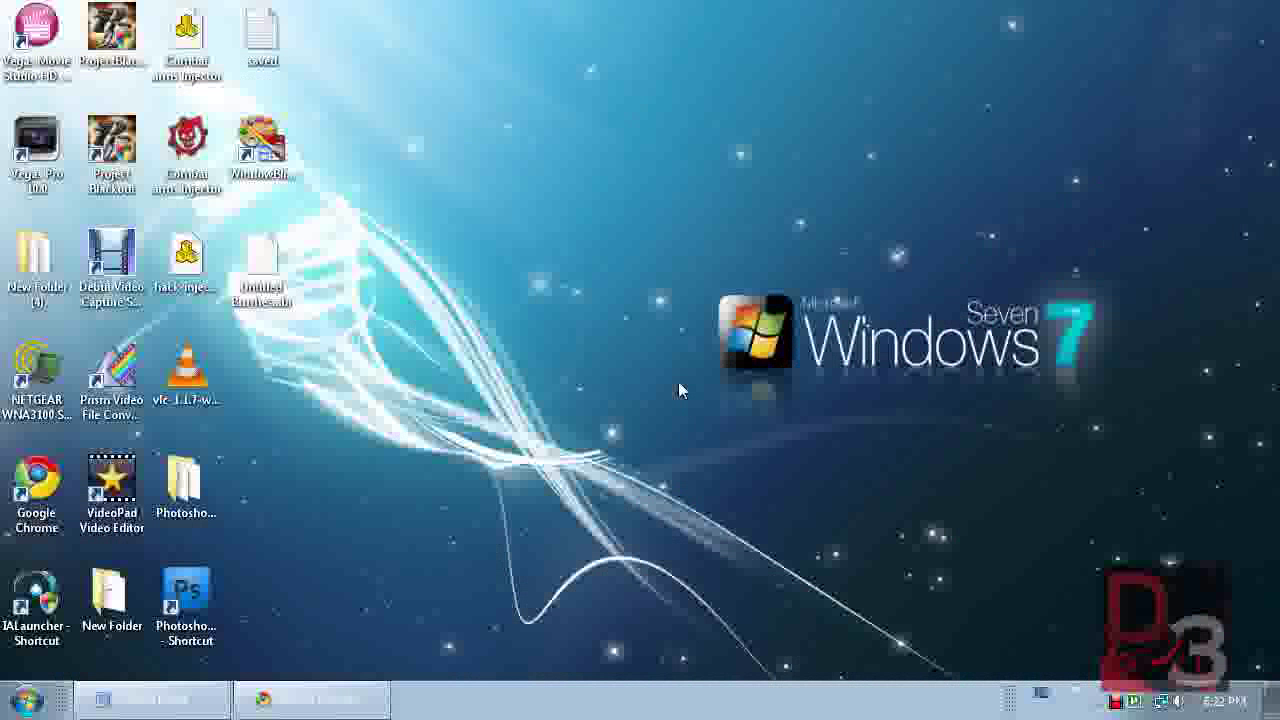